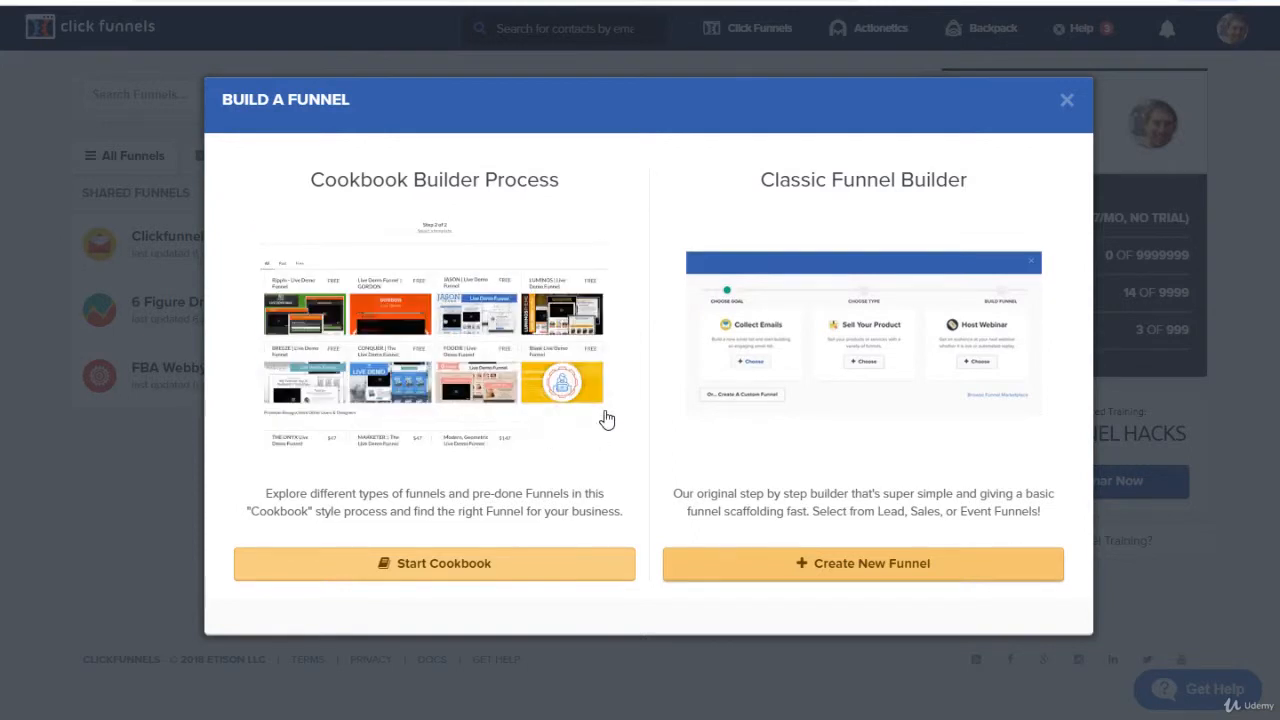
# Step: Create a custom funnel from scratch in the classic funnel builder, naming it "website"
pyautogui.click(771, 576)
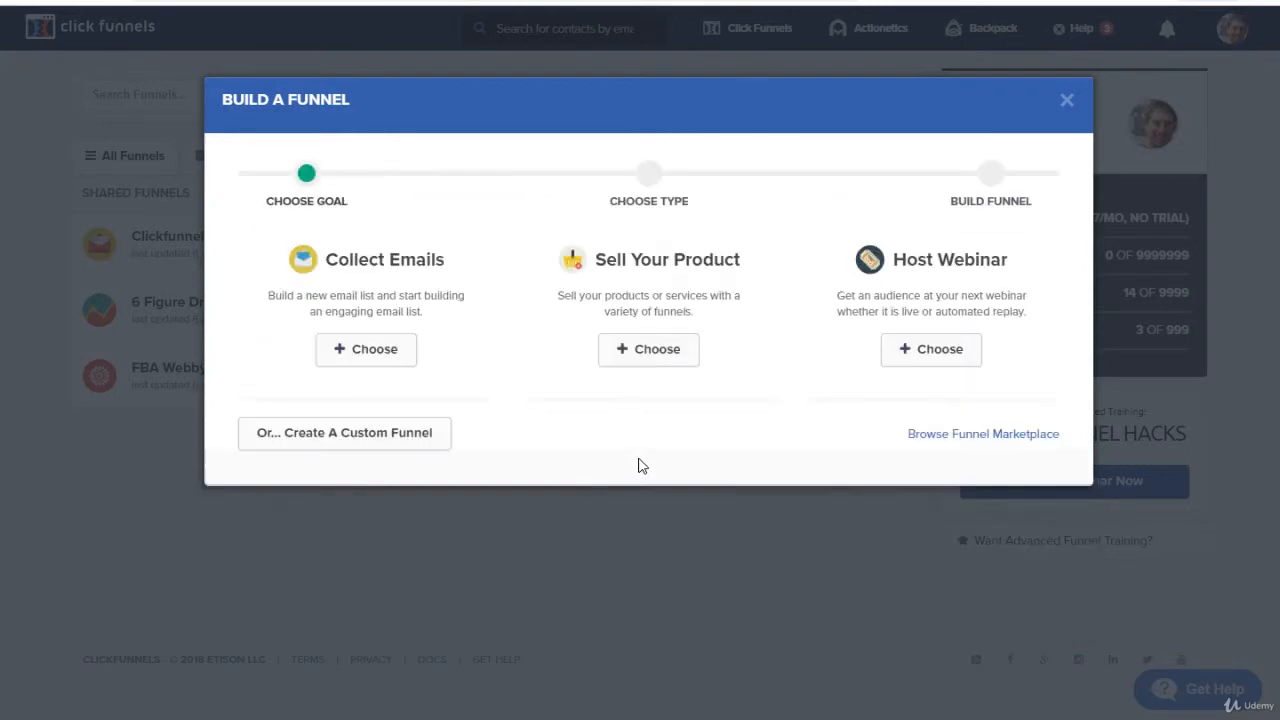
pyautogui.click(405, 433)
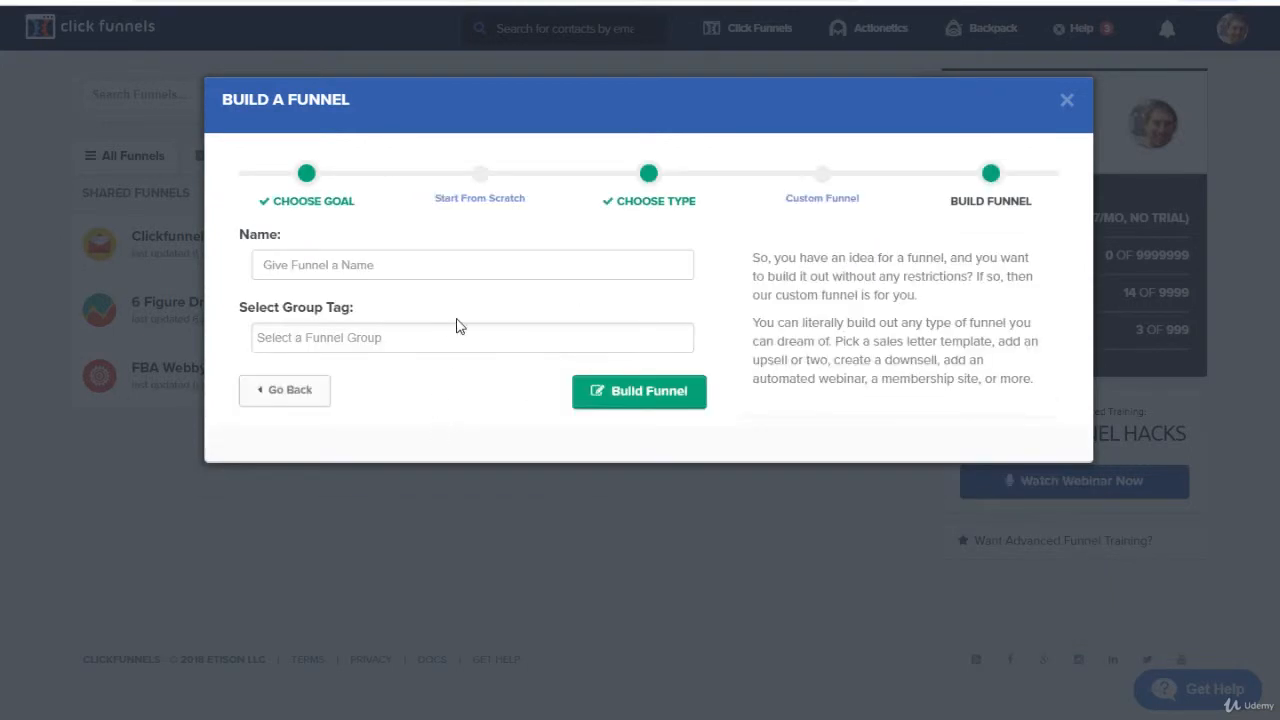
pyautogui.click(487, 268)
pyautogui.click(487, 273)
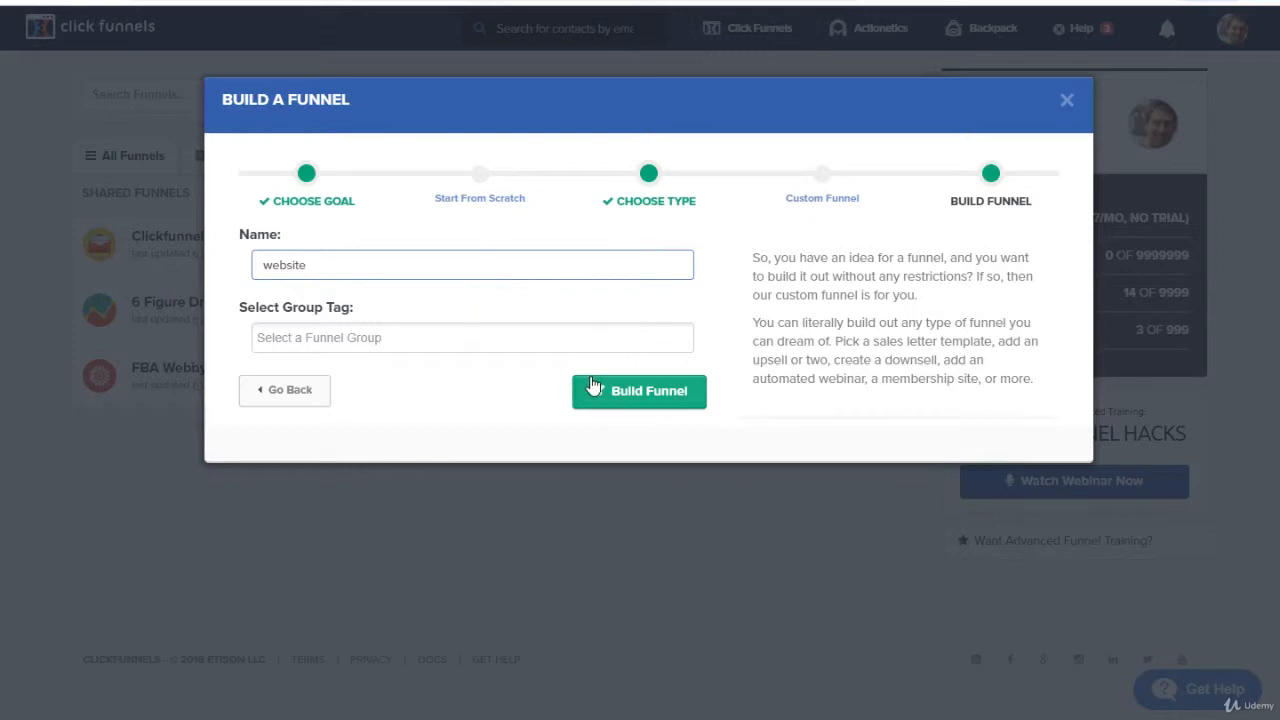
pyautogui.click(621, 391)
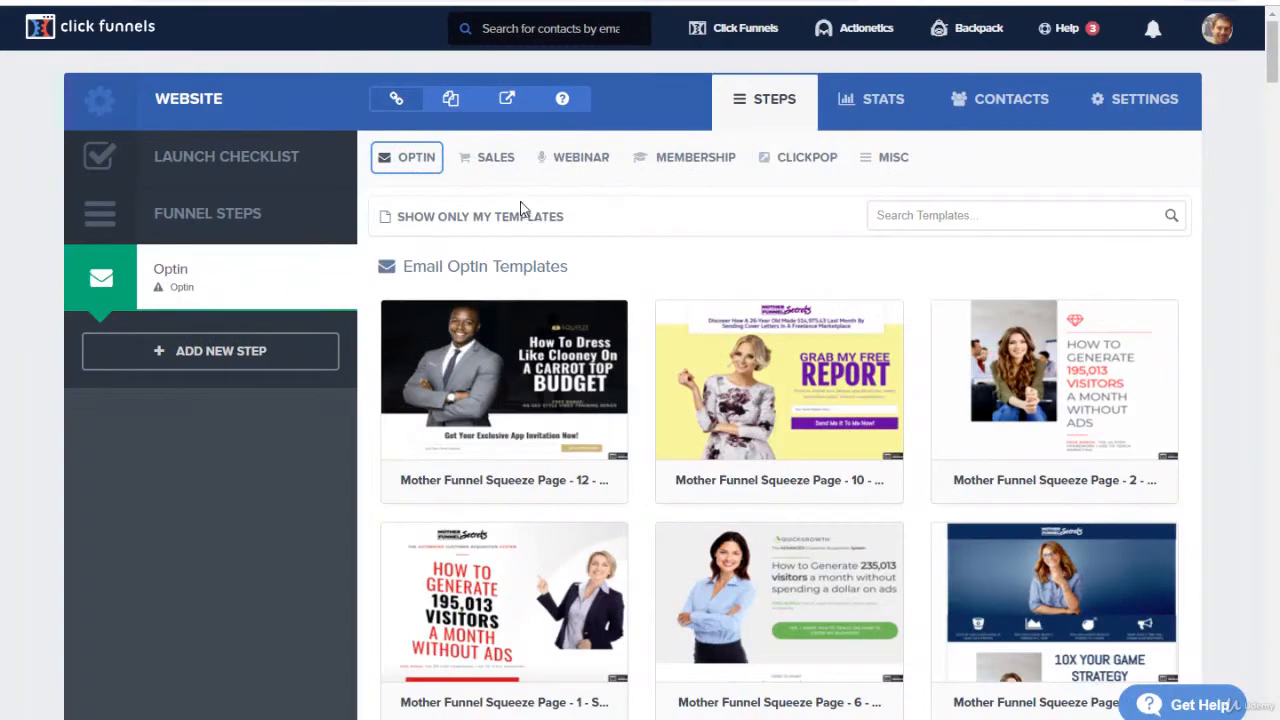
# Step: Search the sales page templates for "blank" and apply the Blank Sales Page template to the Optin step
pyautogui.click(500, 162)
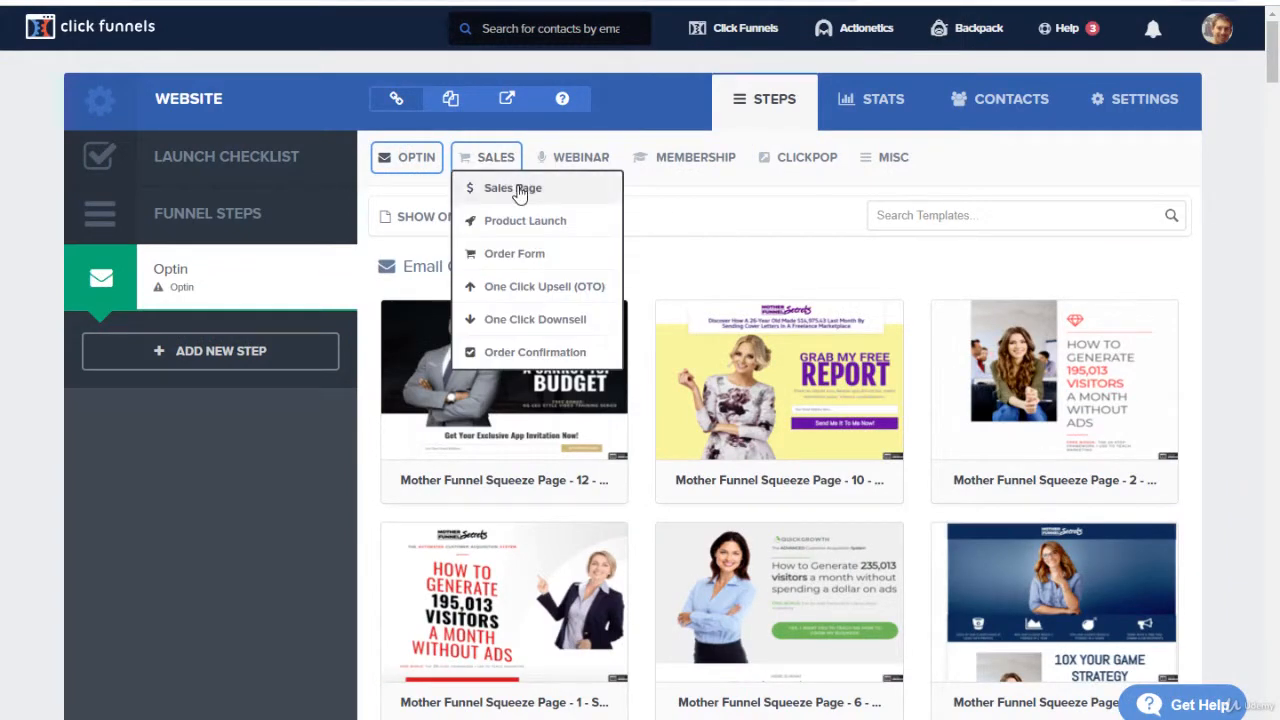
pyautogui.click(518, 190)
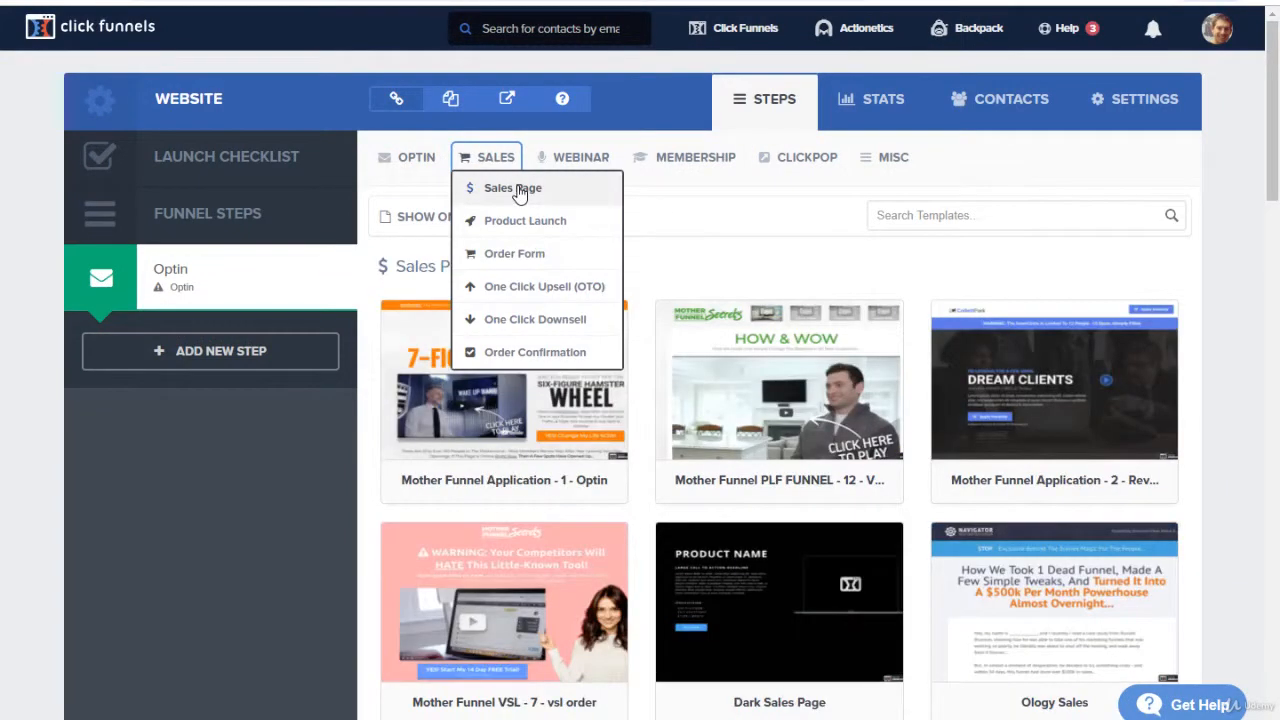
pyautogui.click(993, 218)
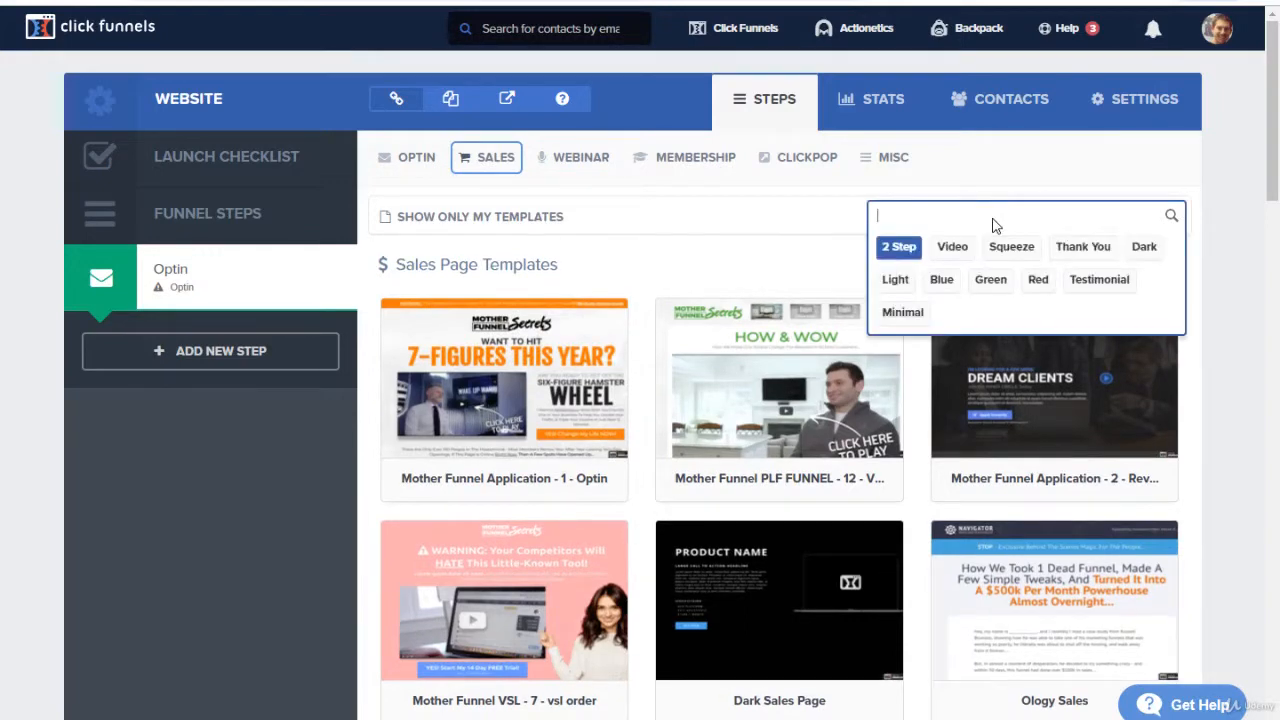
pyautogui.write('blank')
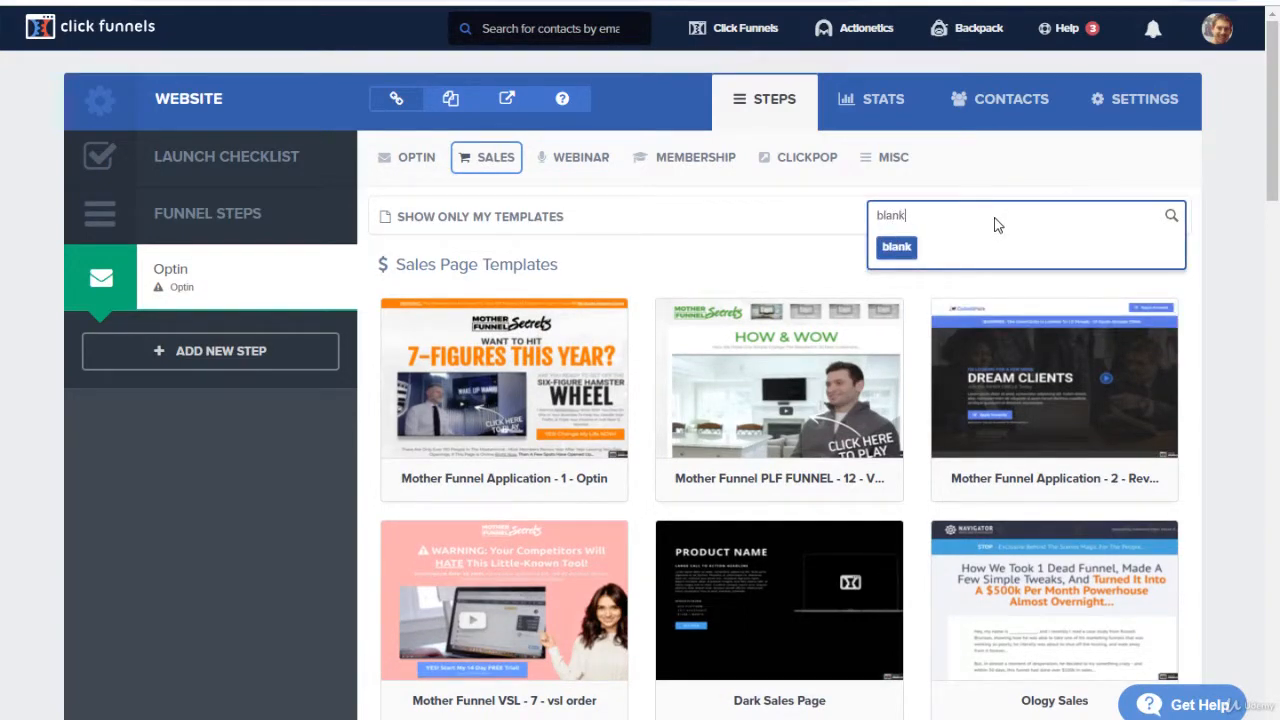
pyautogui.press('Return')
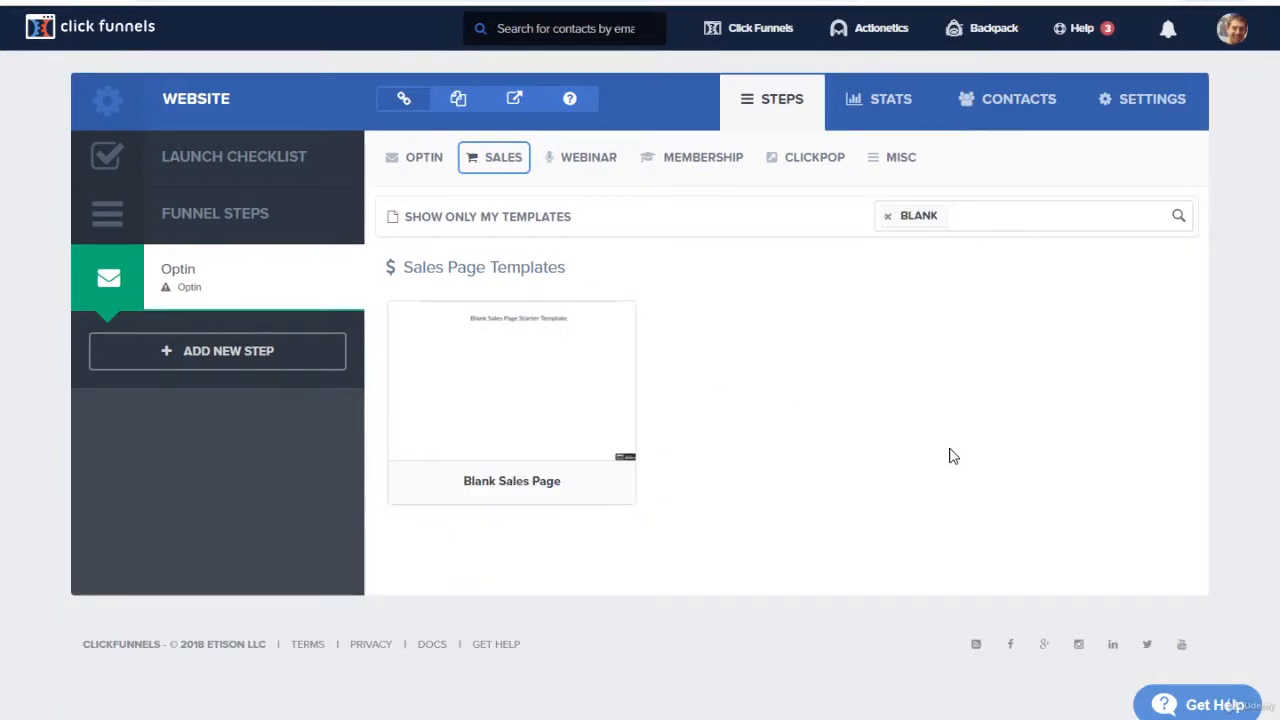
pyautogui.moveTo(451, 403)
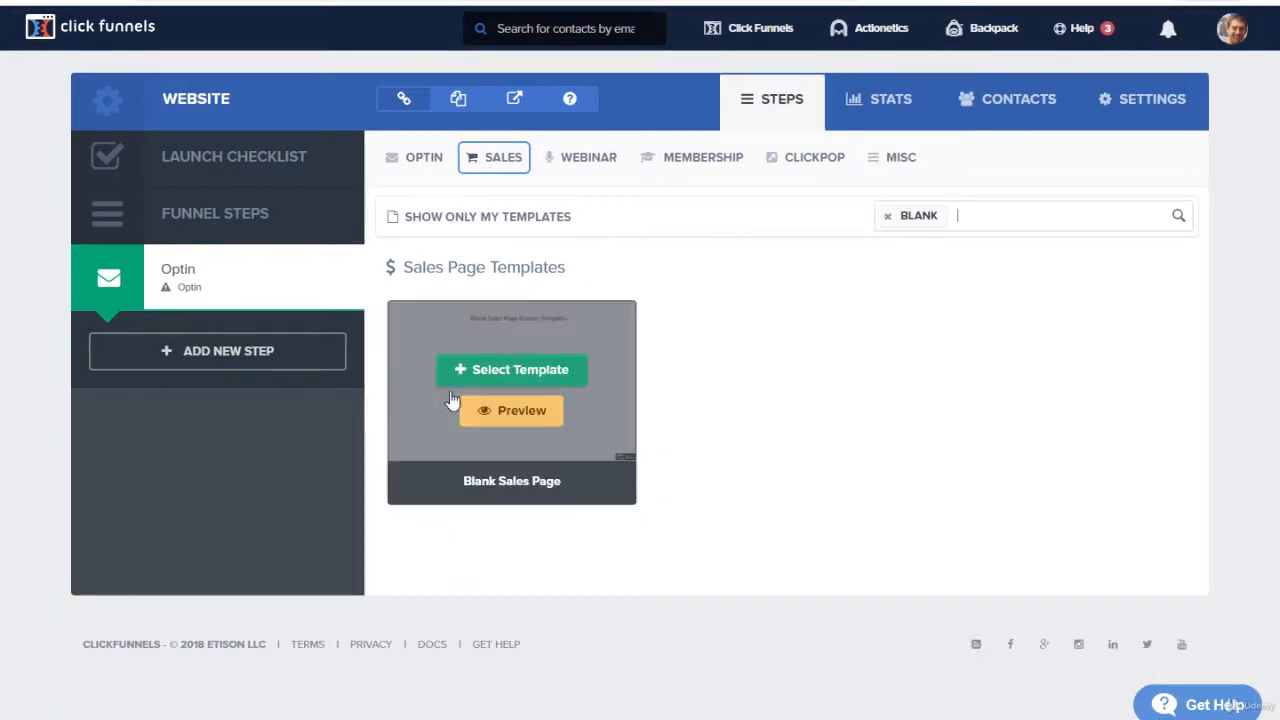
pyautogui.click(566, 385)
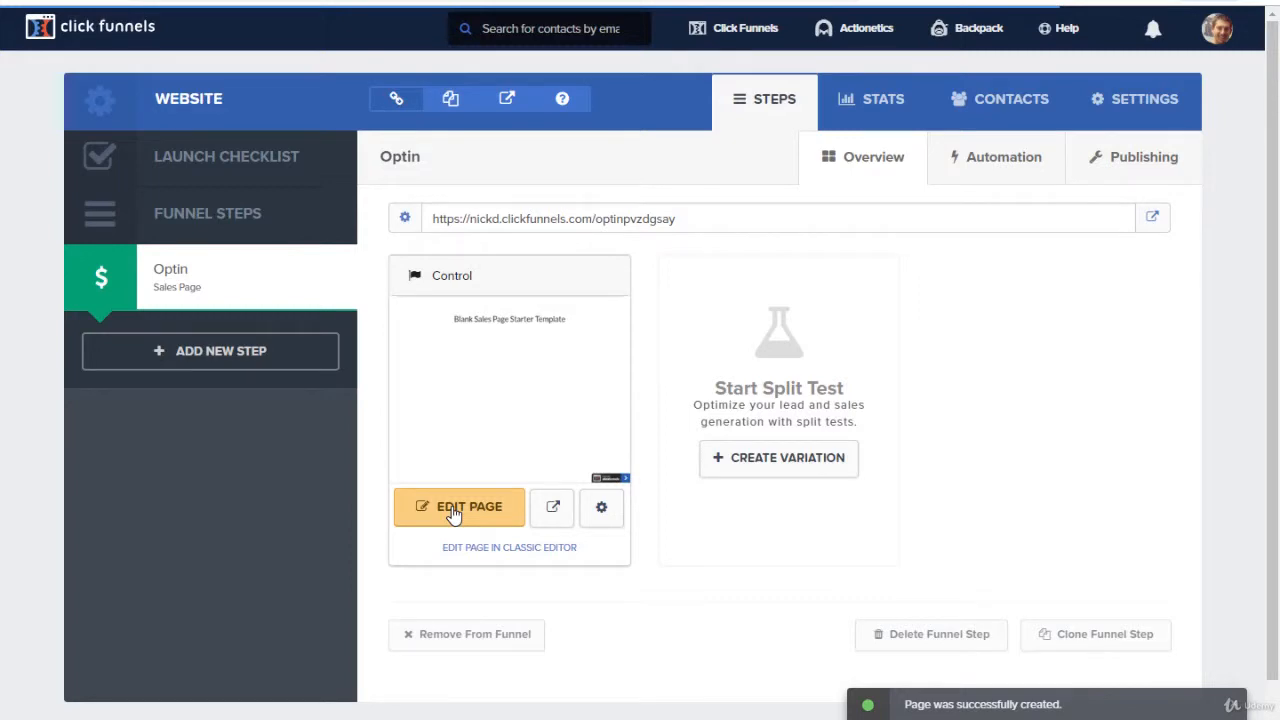
# Step: Open the Optin step's page for editing and delete its starter section containing the template headline
pyautogui.click(453, 513)
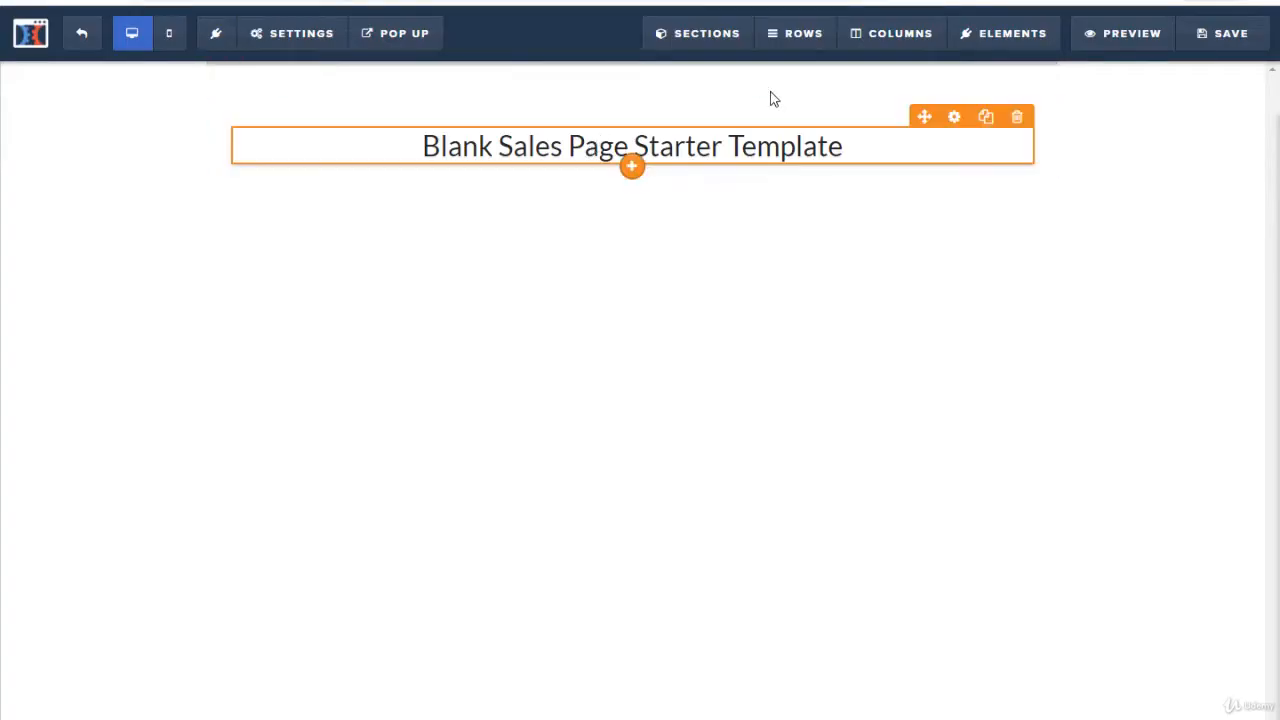
pyautogui.click(698, 45)
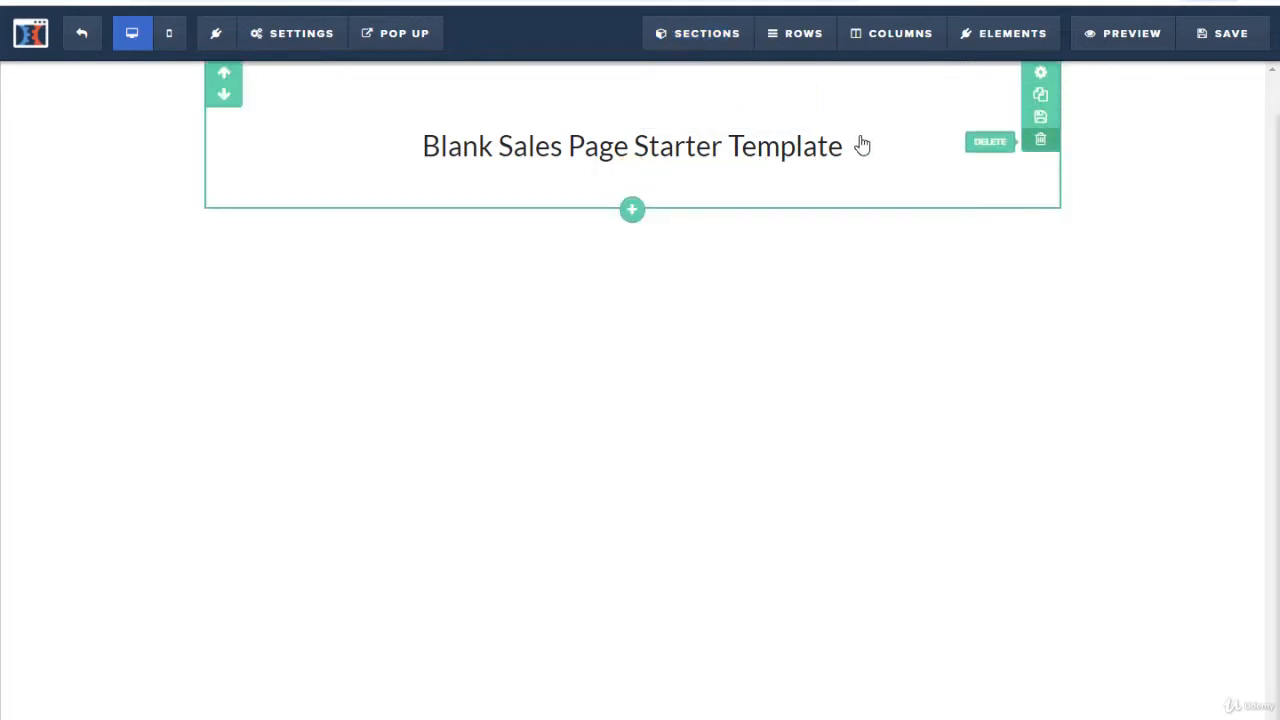
pyautogui.click(985, 146)
pyautogui.click(751, 89)
# Step: Add a full width section to the empty page
pyautogui.moveTo(687, 52)
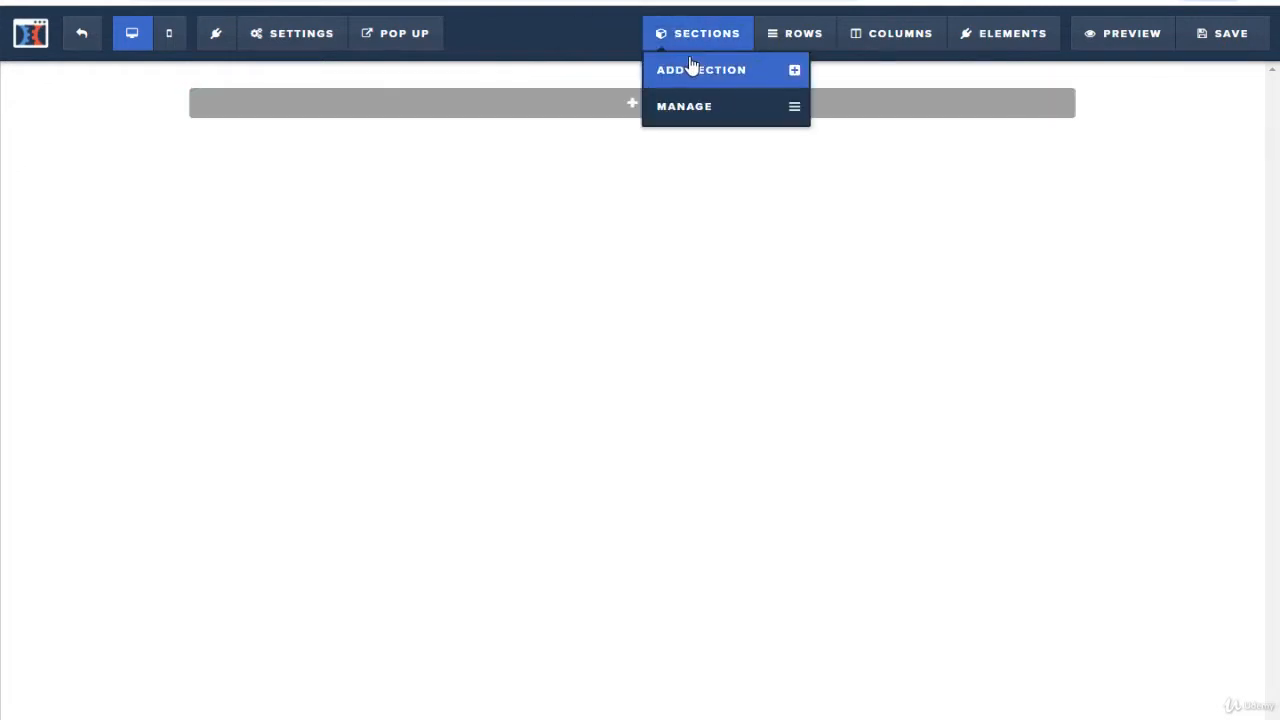
pyautogui.click(702, 75)
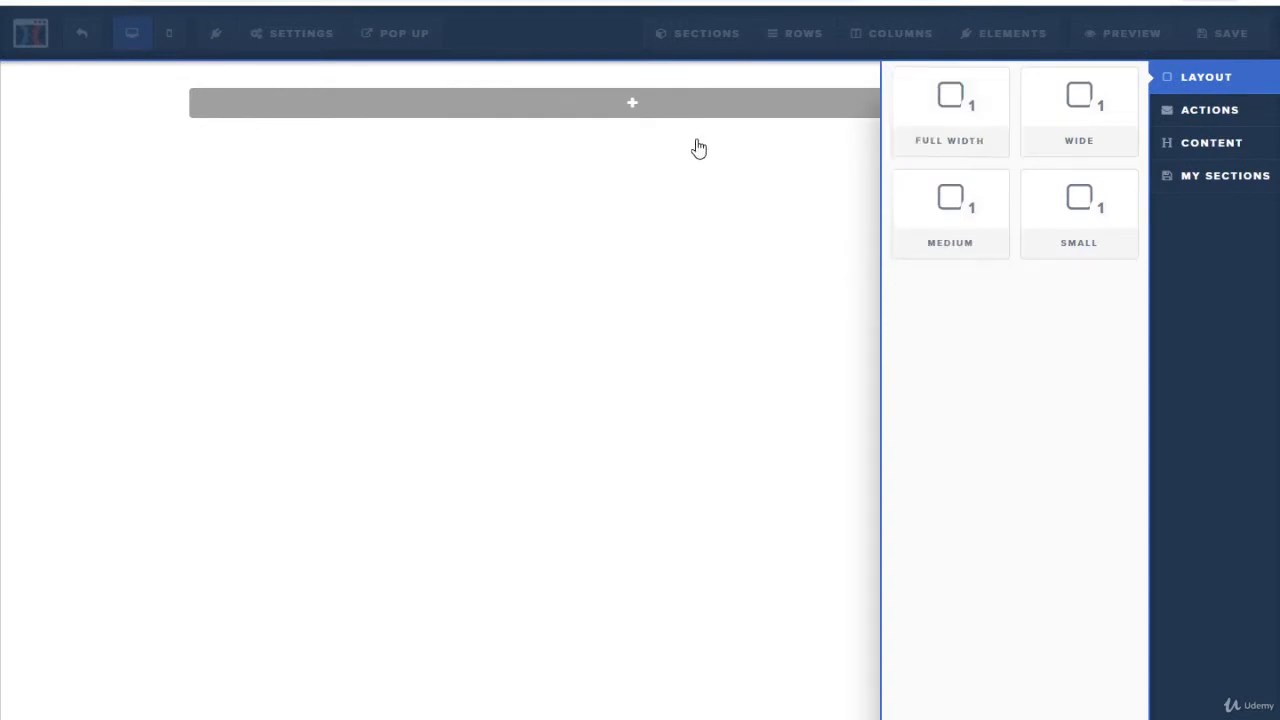
pyautogui.moveTo(940, 107); pyautogui.dragTo(645, 135)
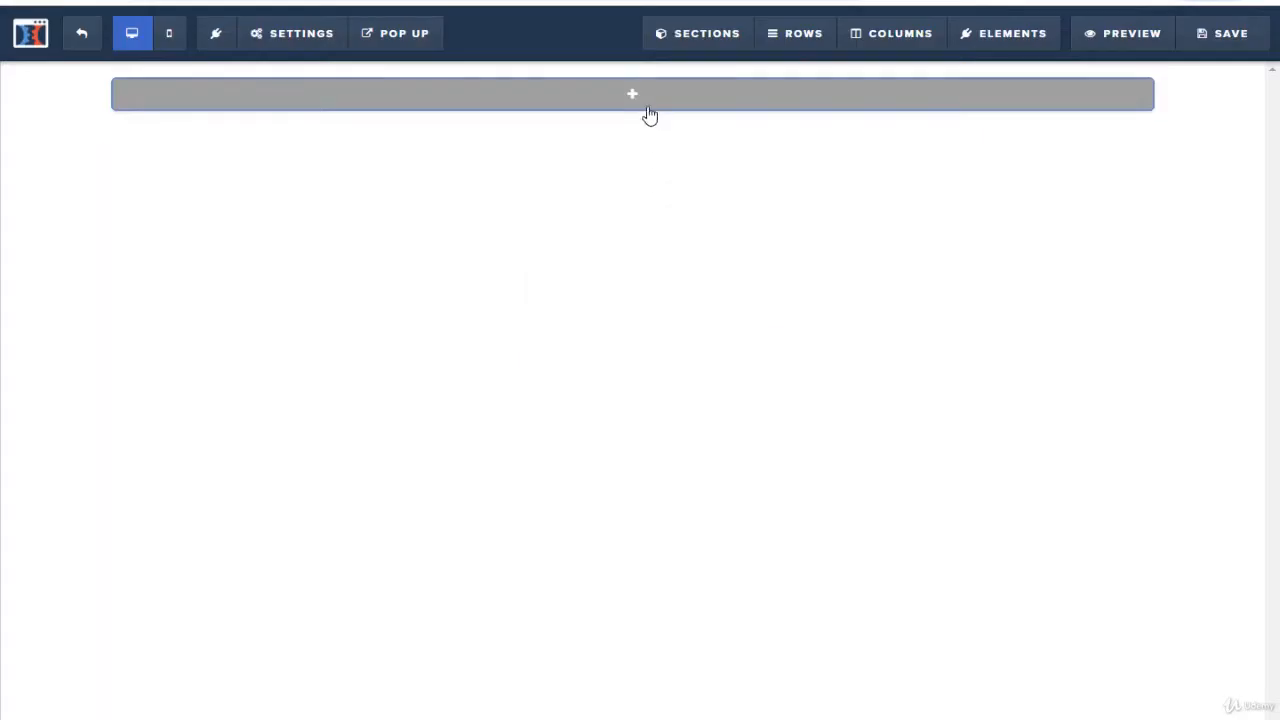
# Step: Insert a two-column row into the new section and narrow its first column to about a third of the row
pyautogui.click(631, 100)
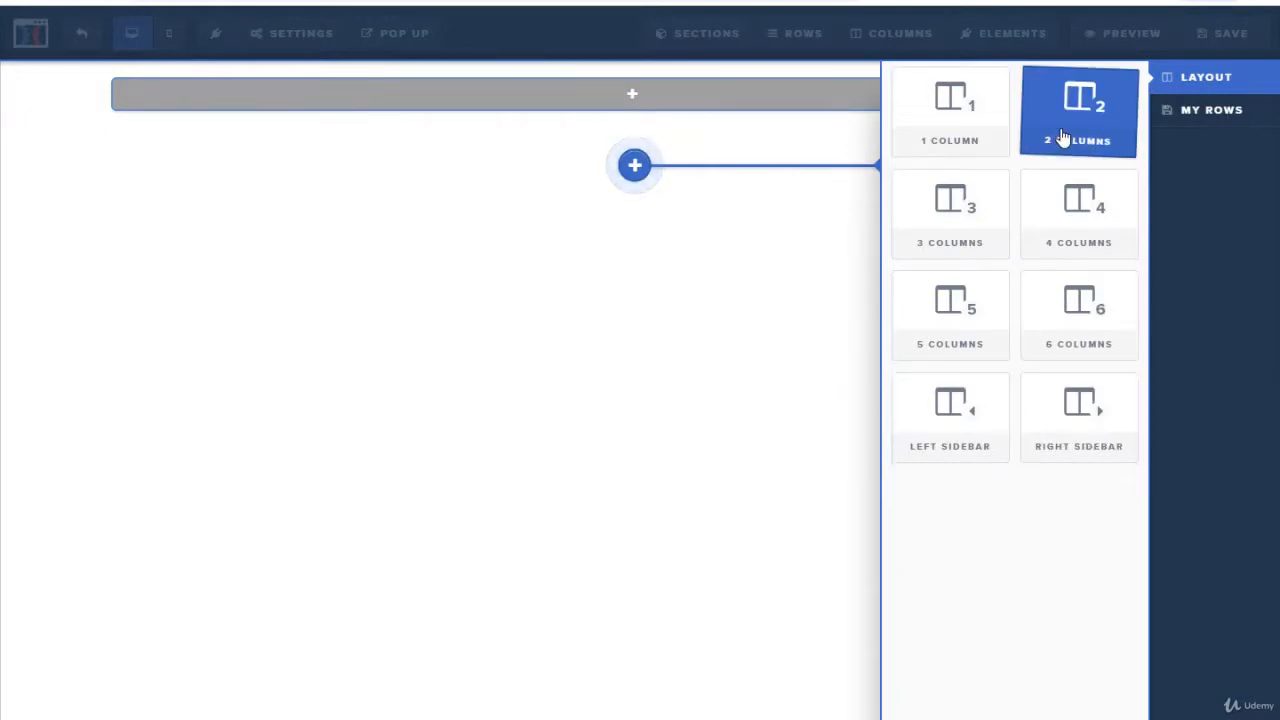
pyautogui.click(1063, 137)
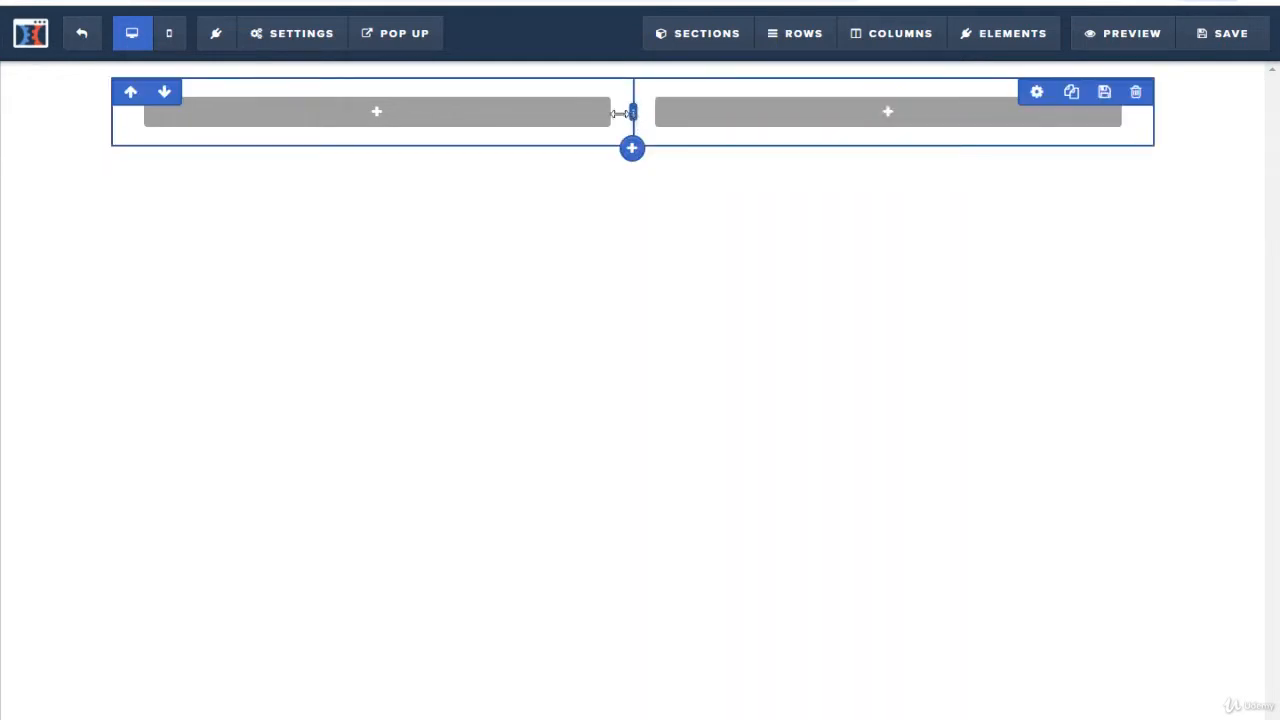
pyautogui.moveTo(620, 113); pyautogui.dragTo(597, 123)
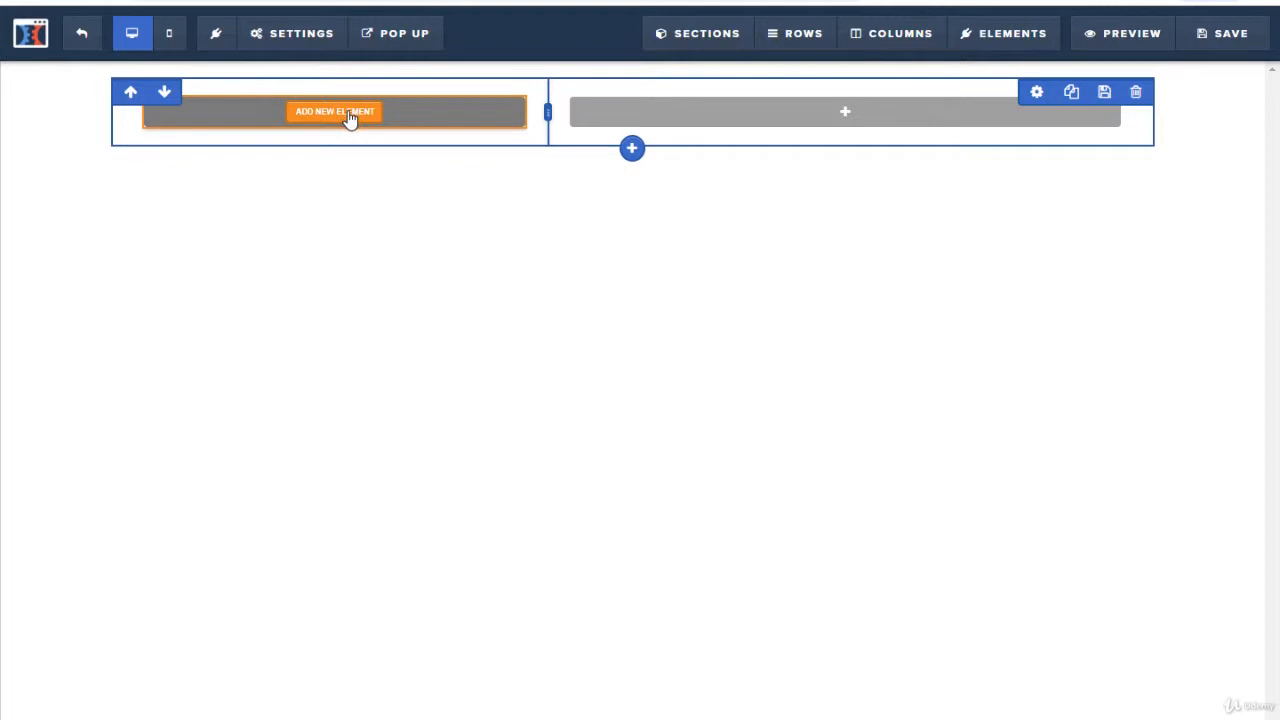
# Step: Add an image element to the narrow column and fill it with the black oval Batman logo from a Pixabay search for "logo"
pyautogui.click(355, 110)
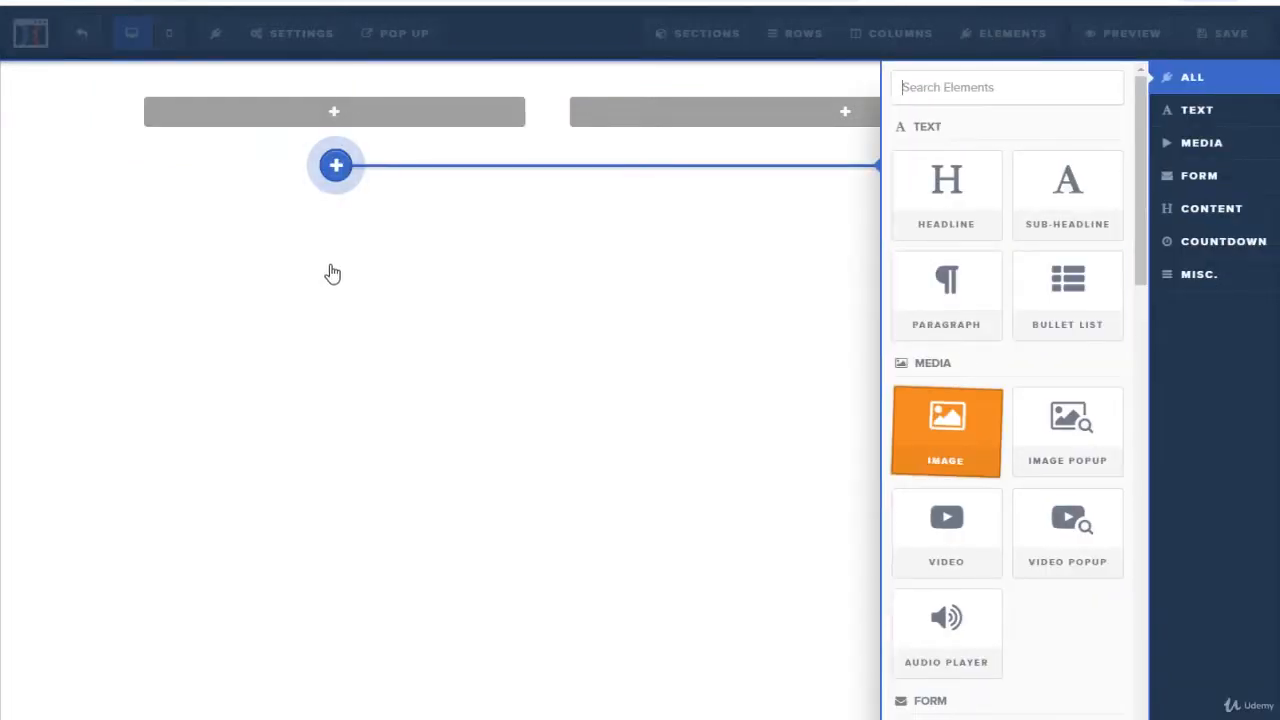
pyautogui.moveTo(333, 273); pyautogui.dragTo(389, 211)
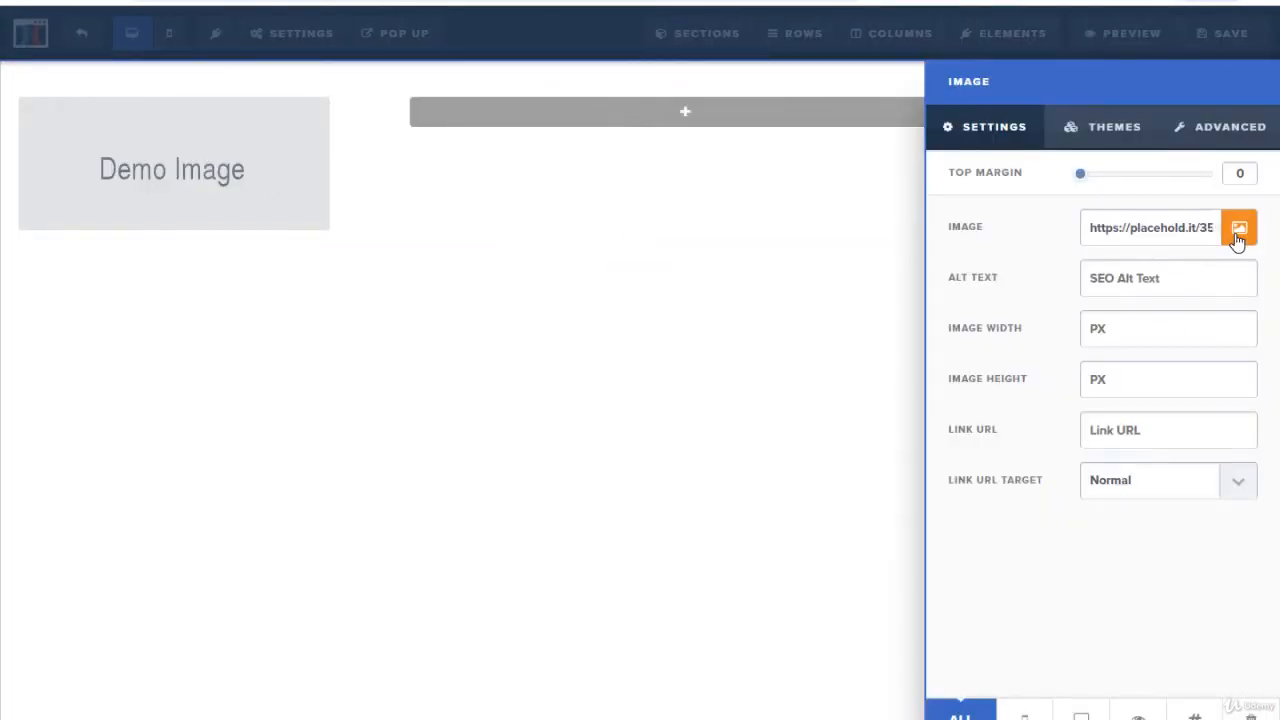
pyautogui.click(1240, 230)
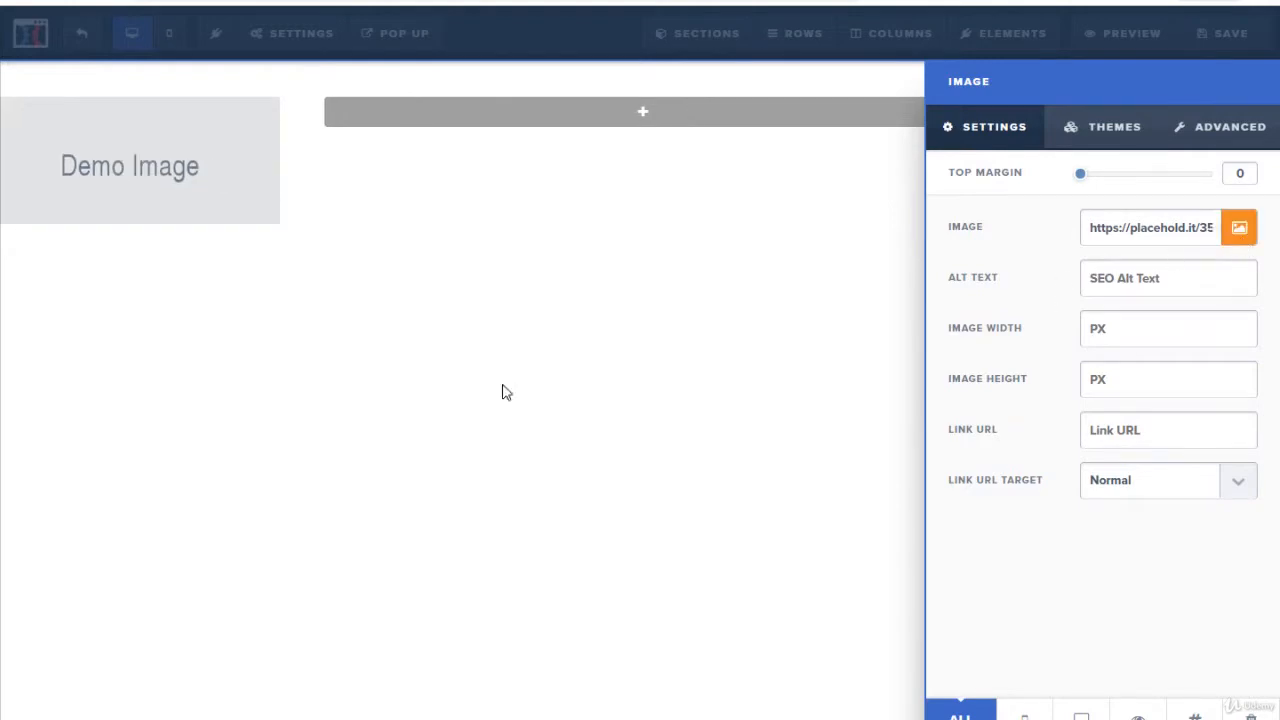
pyautogui.click(117, 86)
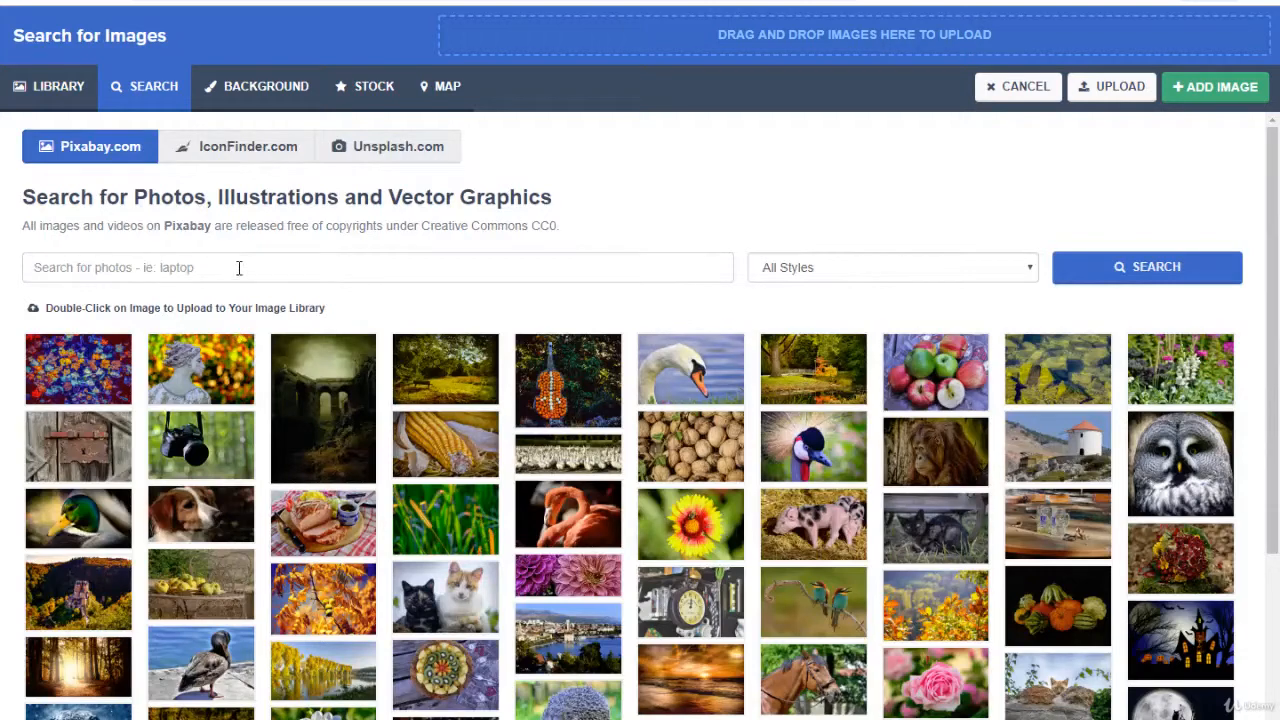
pyautogui.click(239, 267)
pyautogui.write('logo')
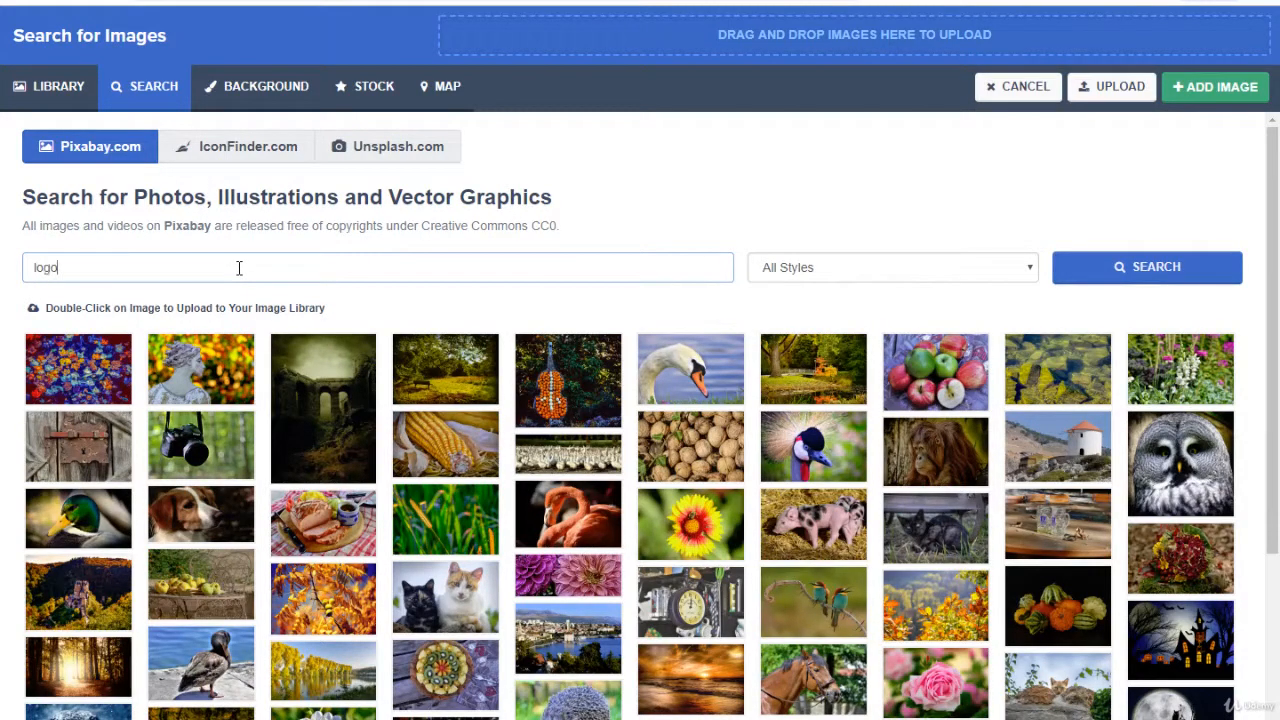
pyautogui.press('Return')
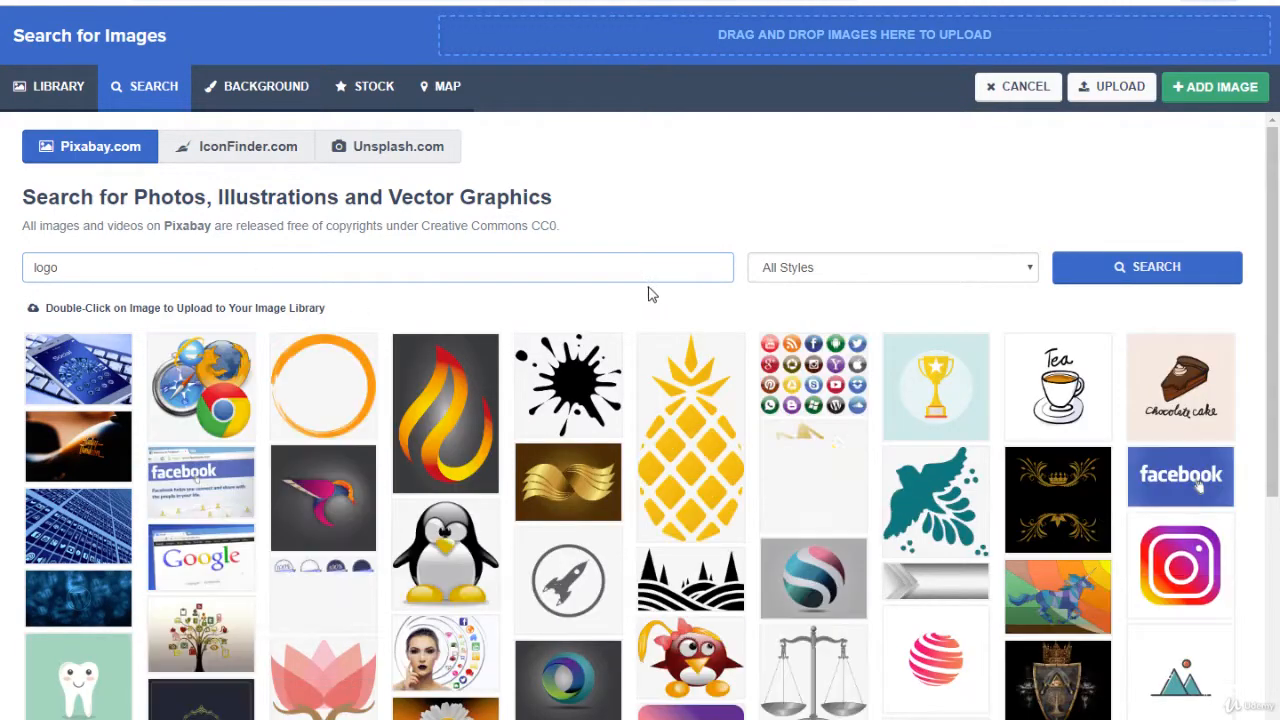
pyautogui.scroll(-4, 705, 295)
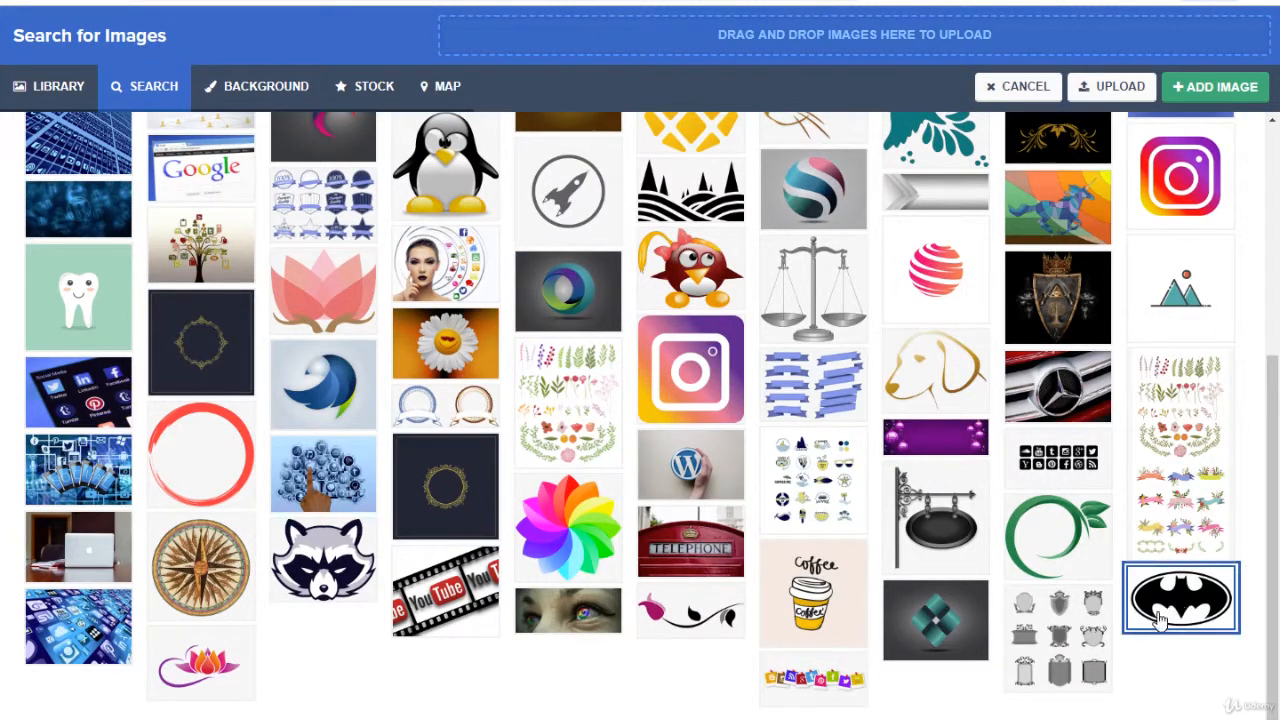
pyautogui.click(1228, 597)
pyautogui.click(1212, 88)
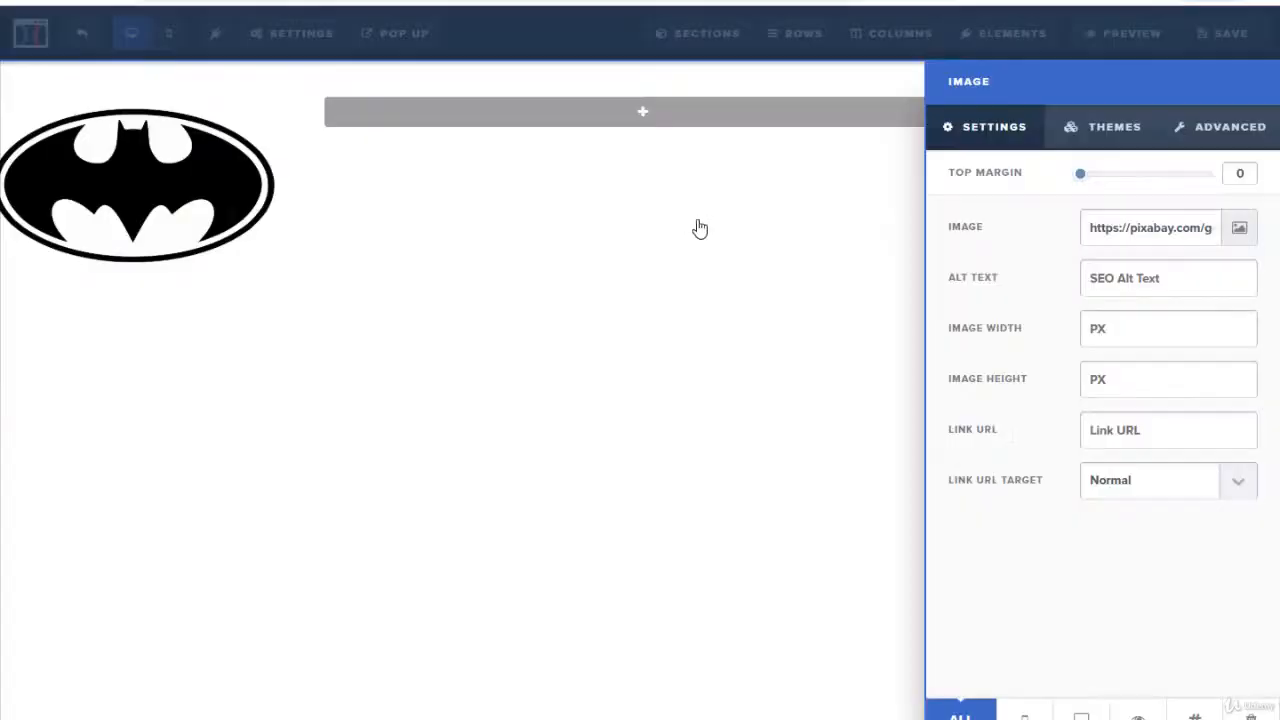
pyautogui.click(1205, 136)
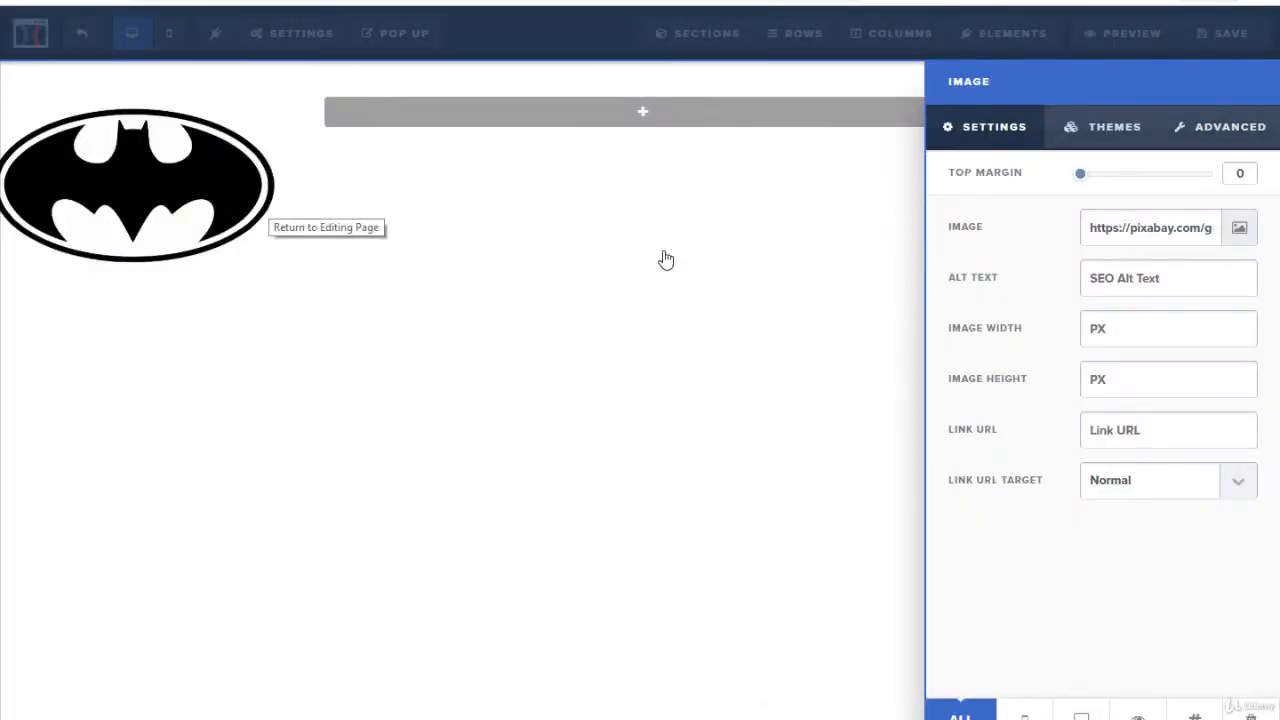
pyautogui.click(755, 132)
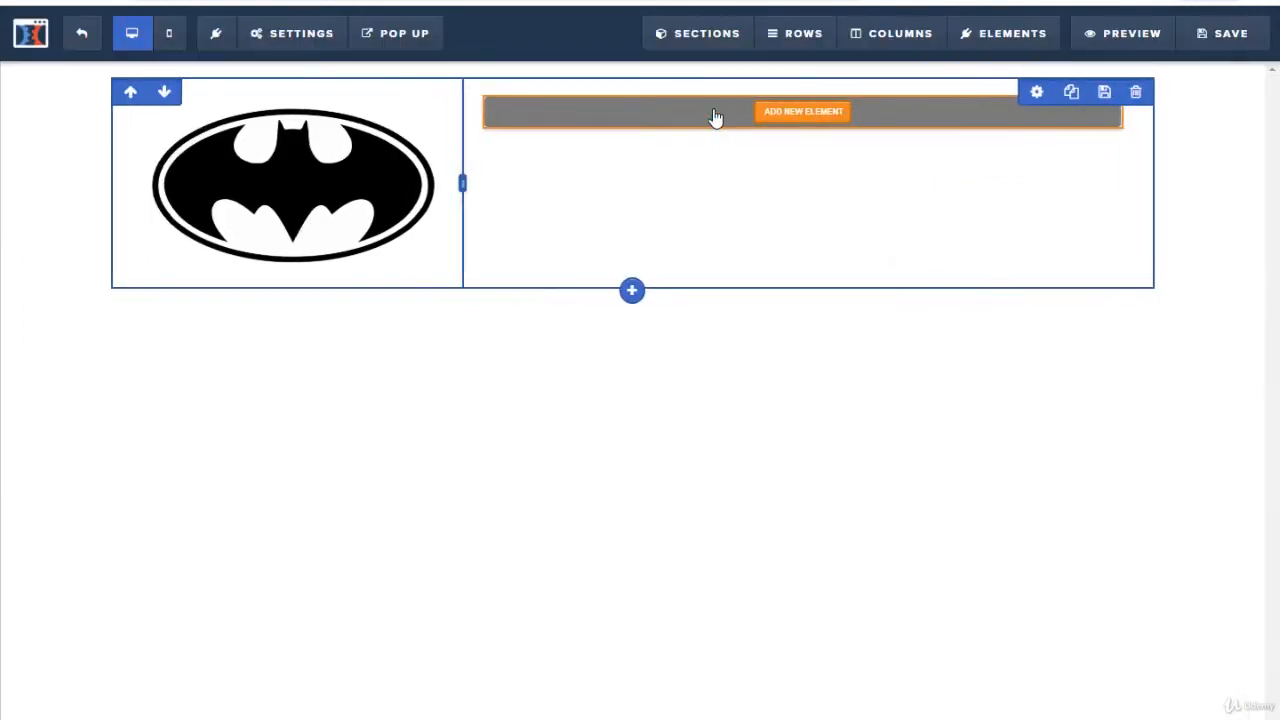
# Step: Add a navigation element to the wide column beside the logo
pyautogui.click(803, 111)
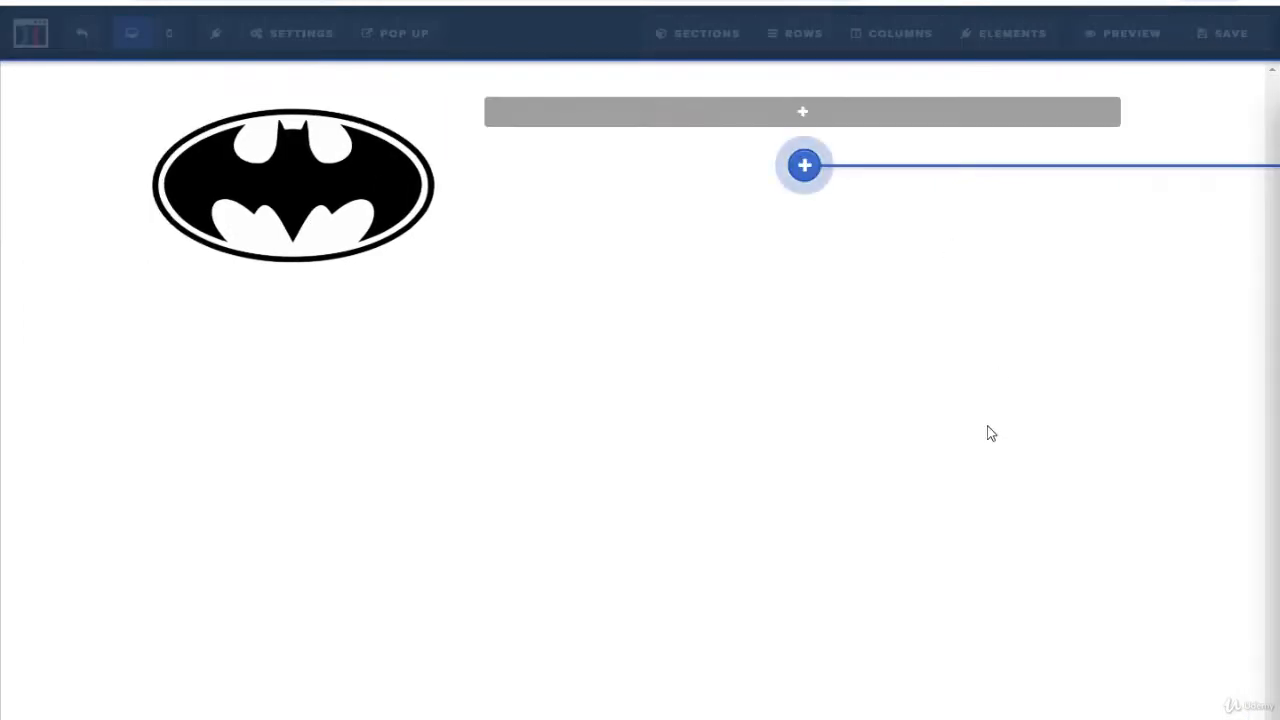
pyautogui.scroll(-4, 1016, 497)
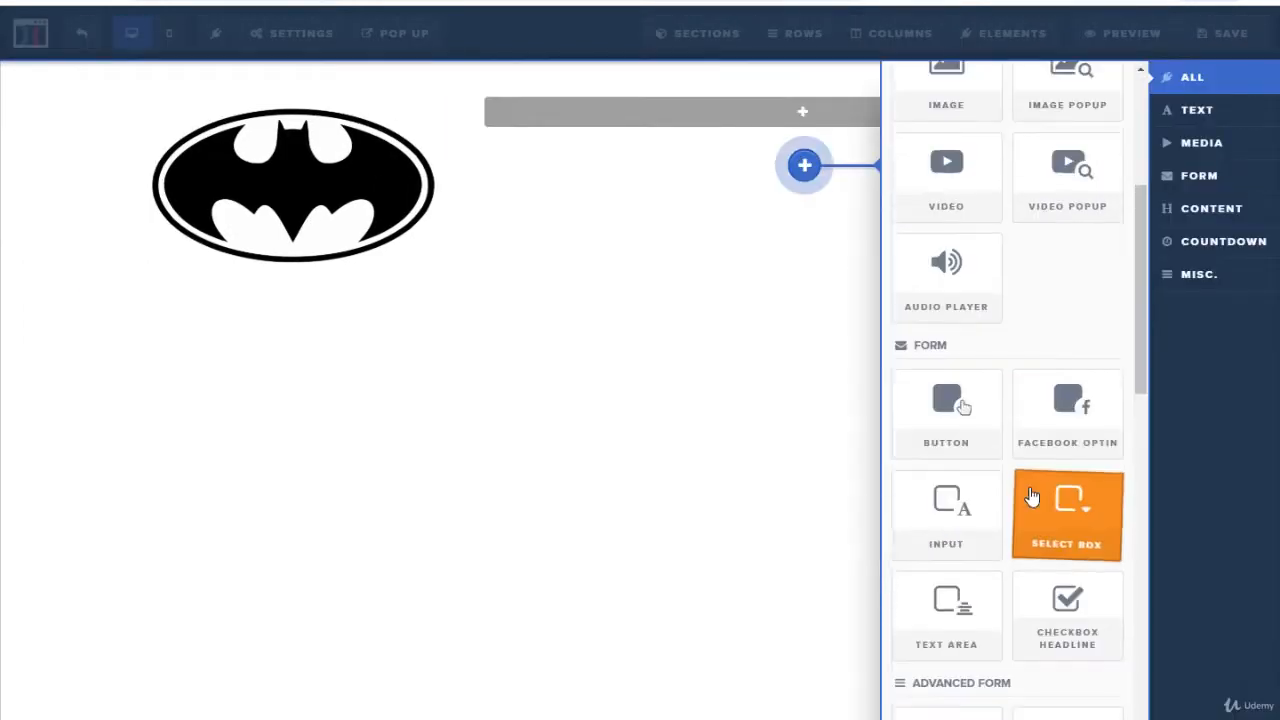
pyautogui.scroll(-2, 1029, 280)
pyautogui.scroll(-5, 1040, 380)
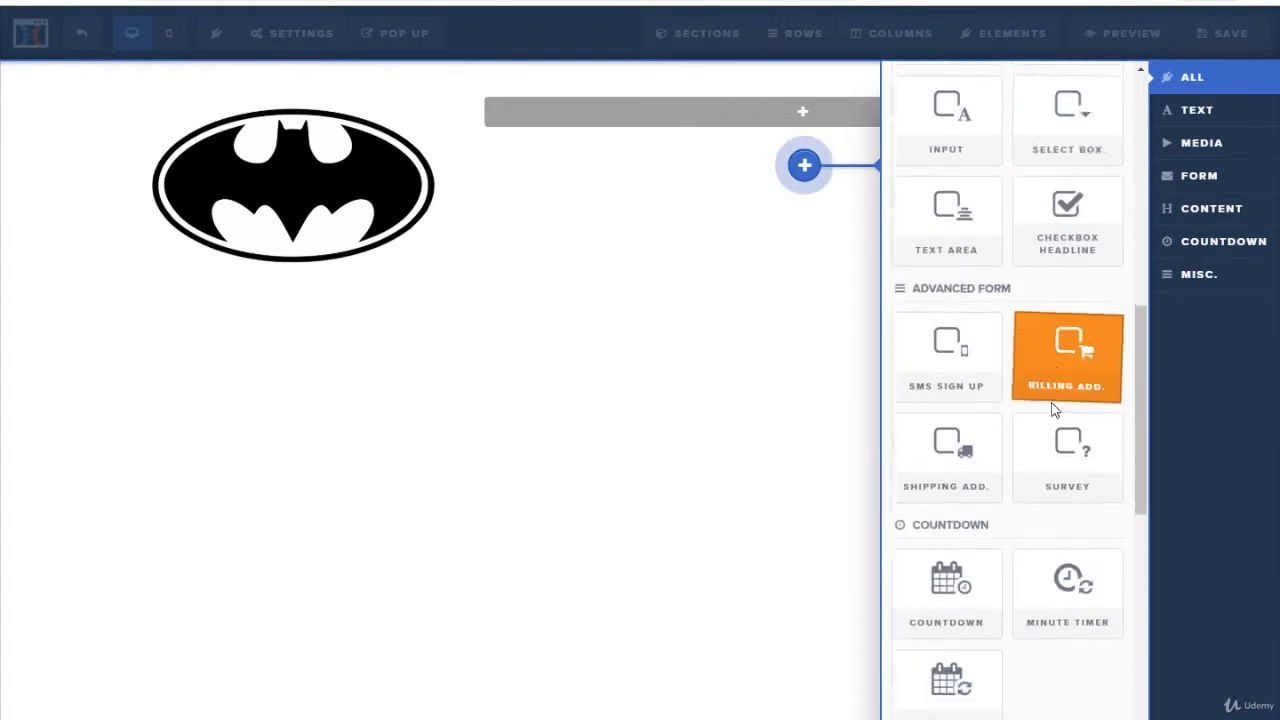
pyautogui.scroll(-5, 1052, 409)
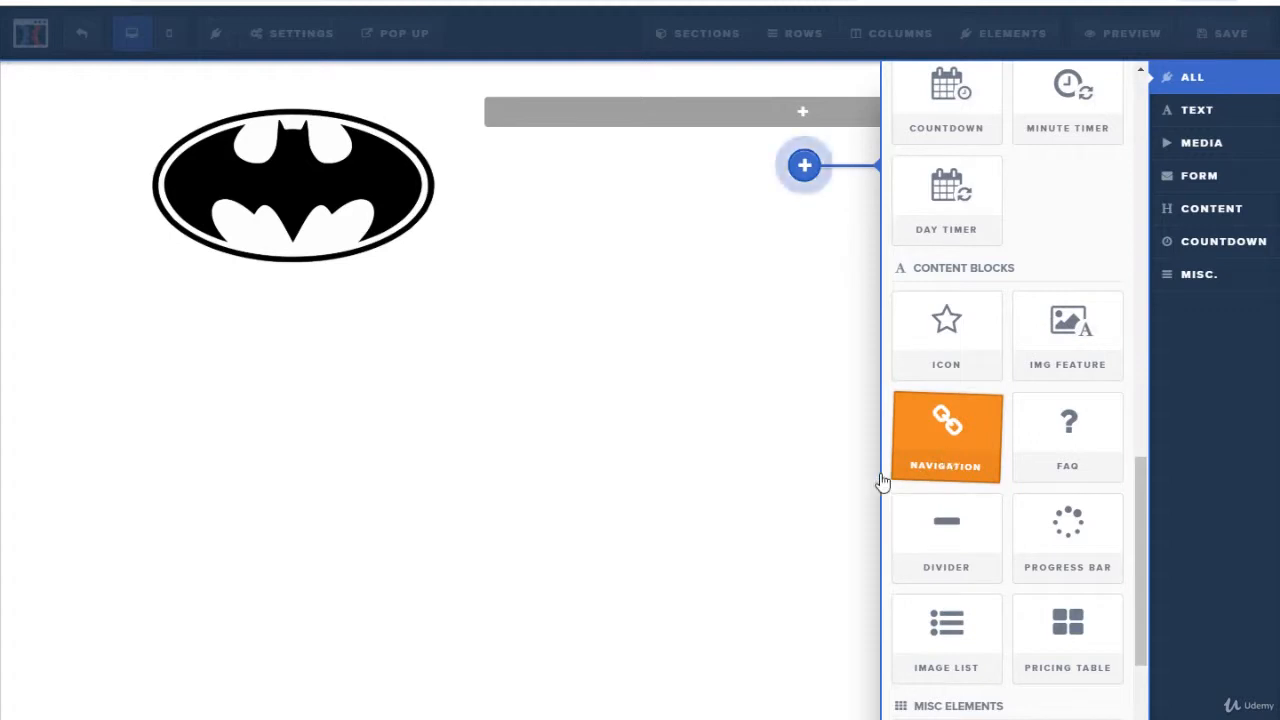
pyautogui.moveTo(793, 367); pyautogui.dragTo(791, 363)
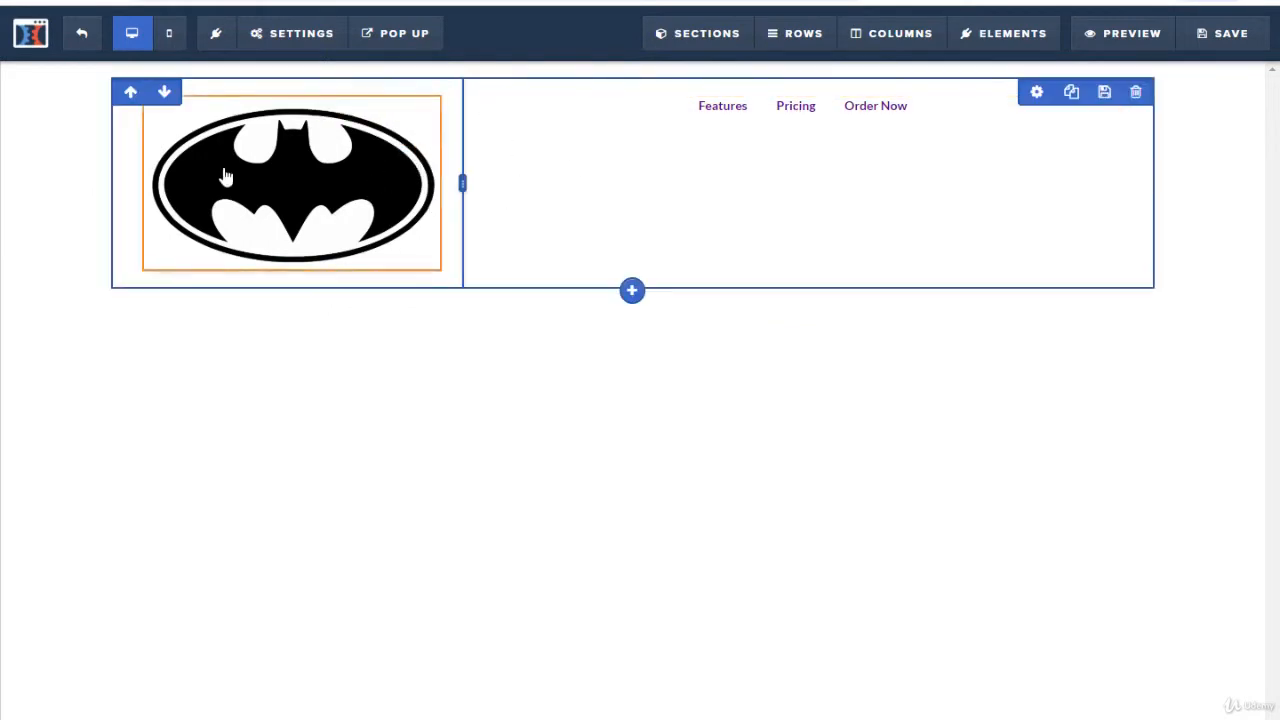
# Step: Set the logo's image width to 200 px and widen the logo column slightly
pyautogui.hotkey('ctrl', 's')
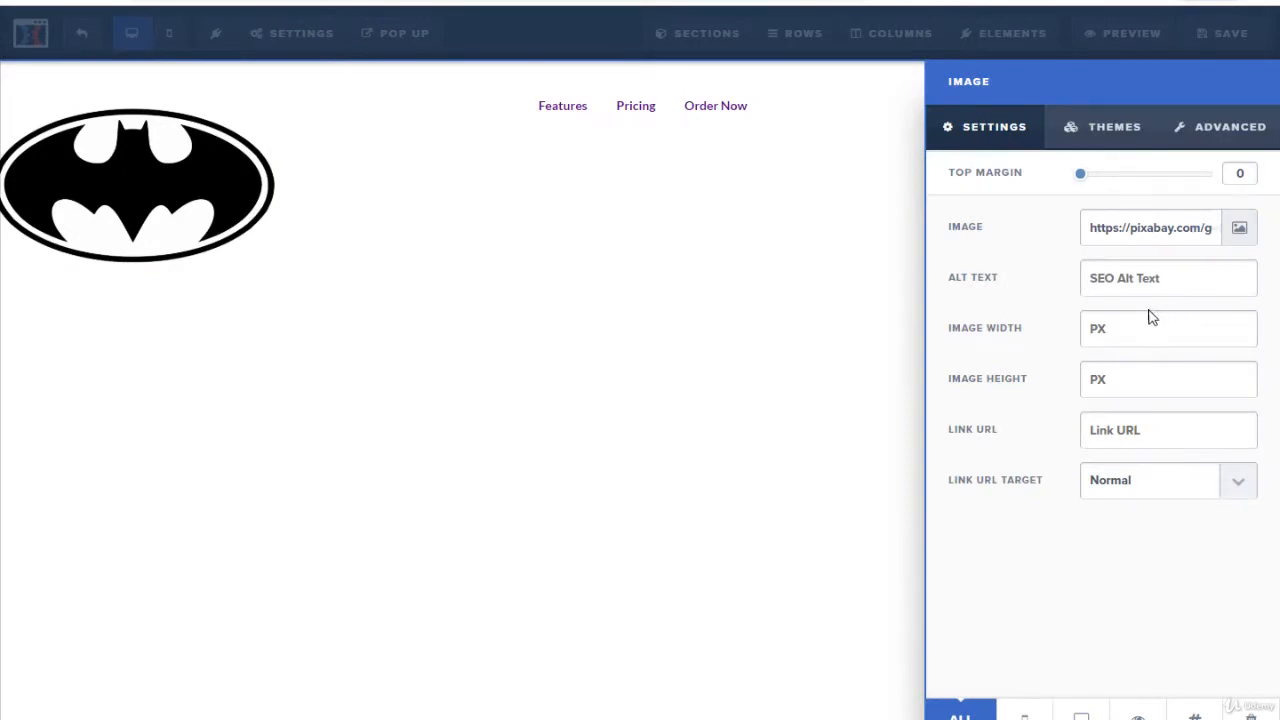
pyautogui.write('2')
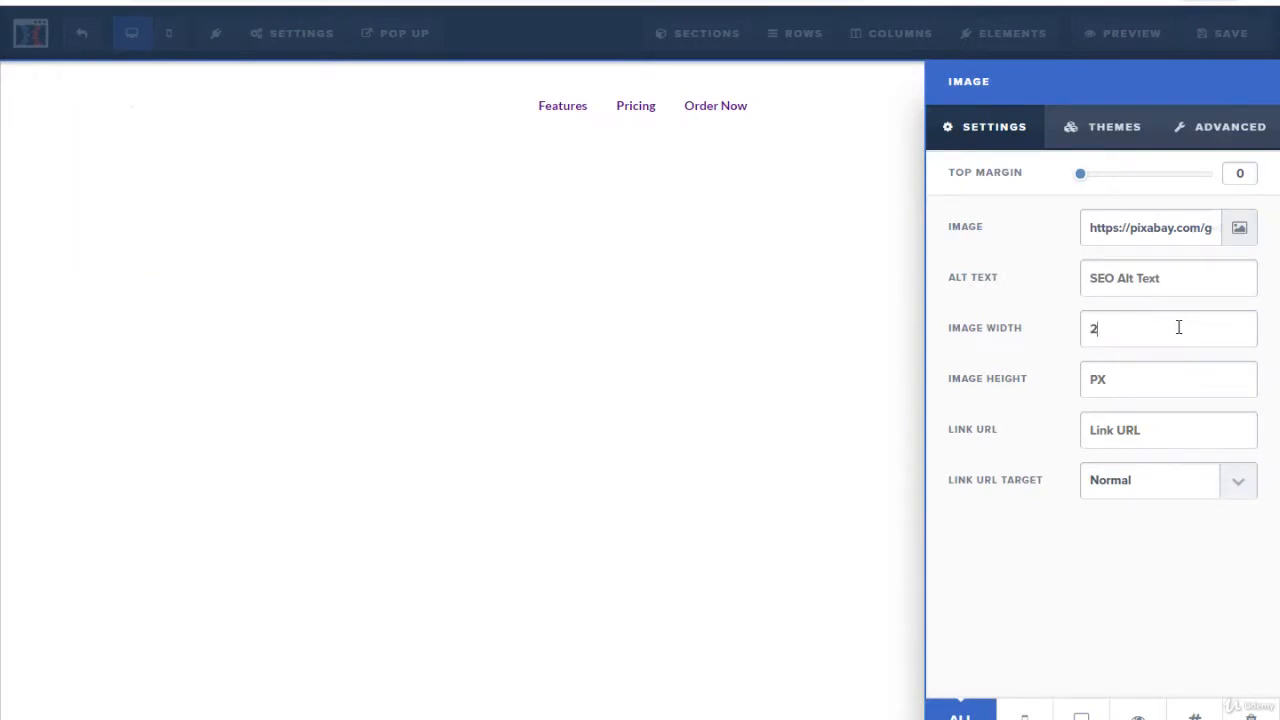
pyautogui.write('00')
pyautogui.click(781, 334)
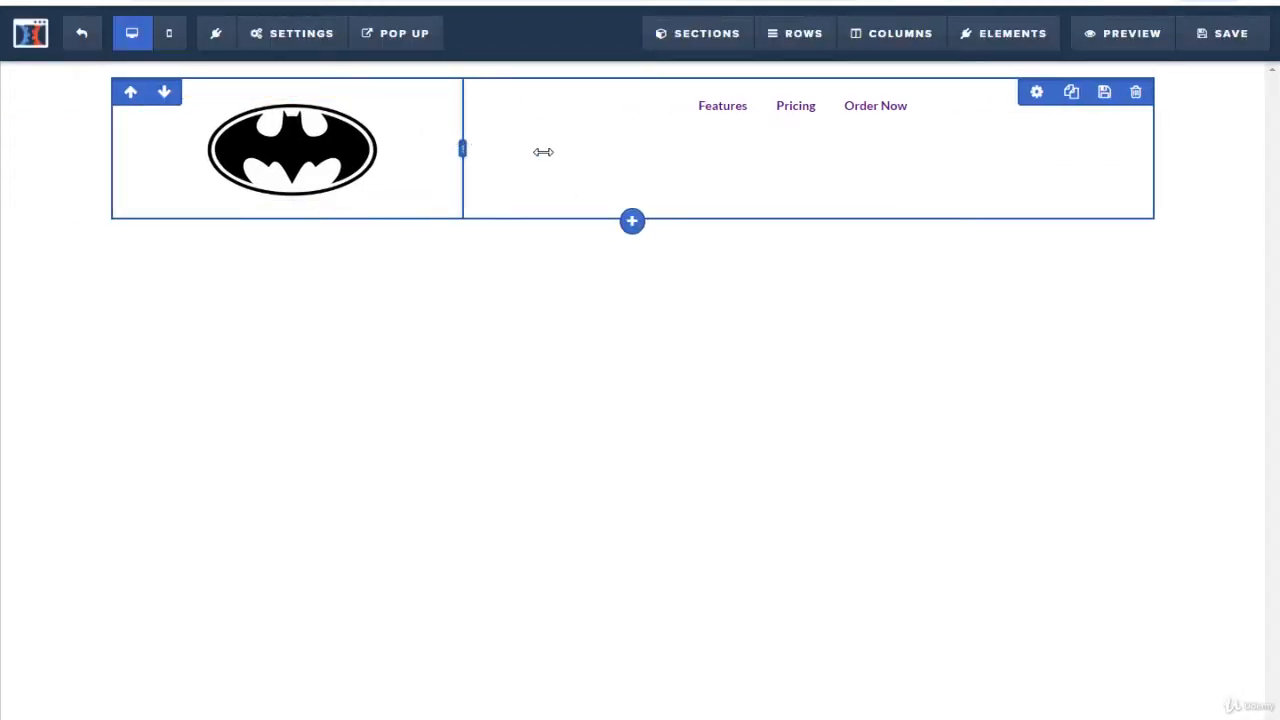
pyautogui.moveTo(543, 151); pyautogui.dragTo(561, 150)
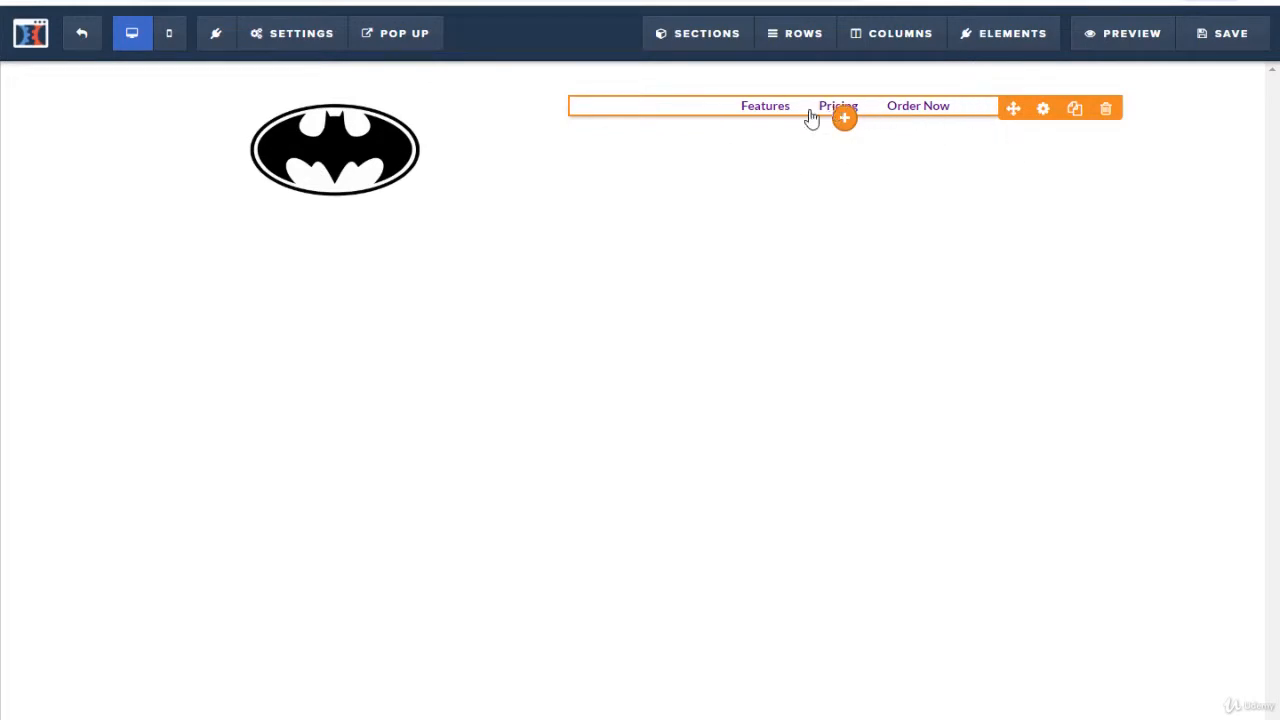
# Step: Rename the first navigation link from Features to FAQ, keeping # as its link URL
pyautogui.click(774, 199)
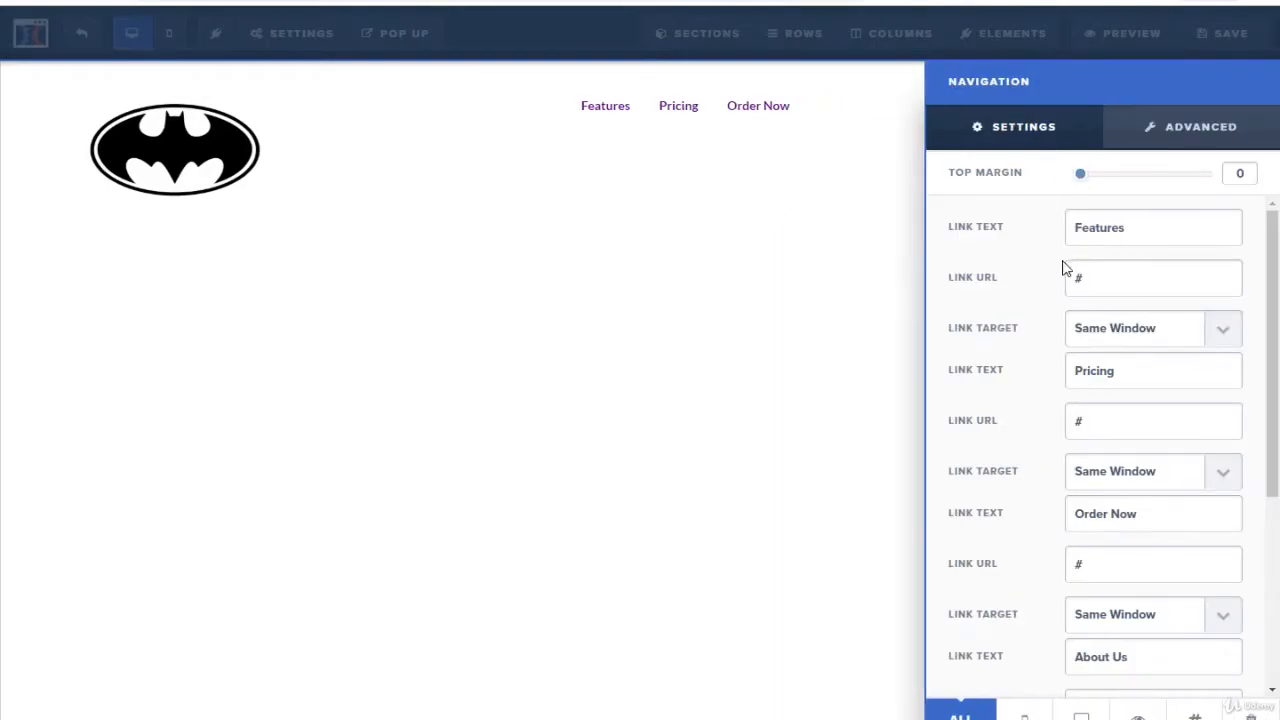
pyautogui.moveTo(1128, 229); pyautogui.dragTo(1045, 240)
pyautogui.write('ab')
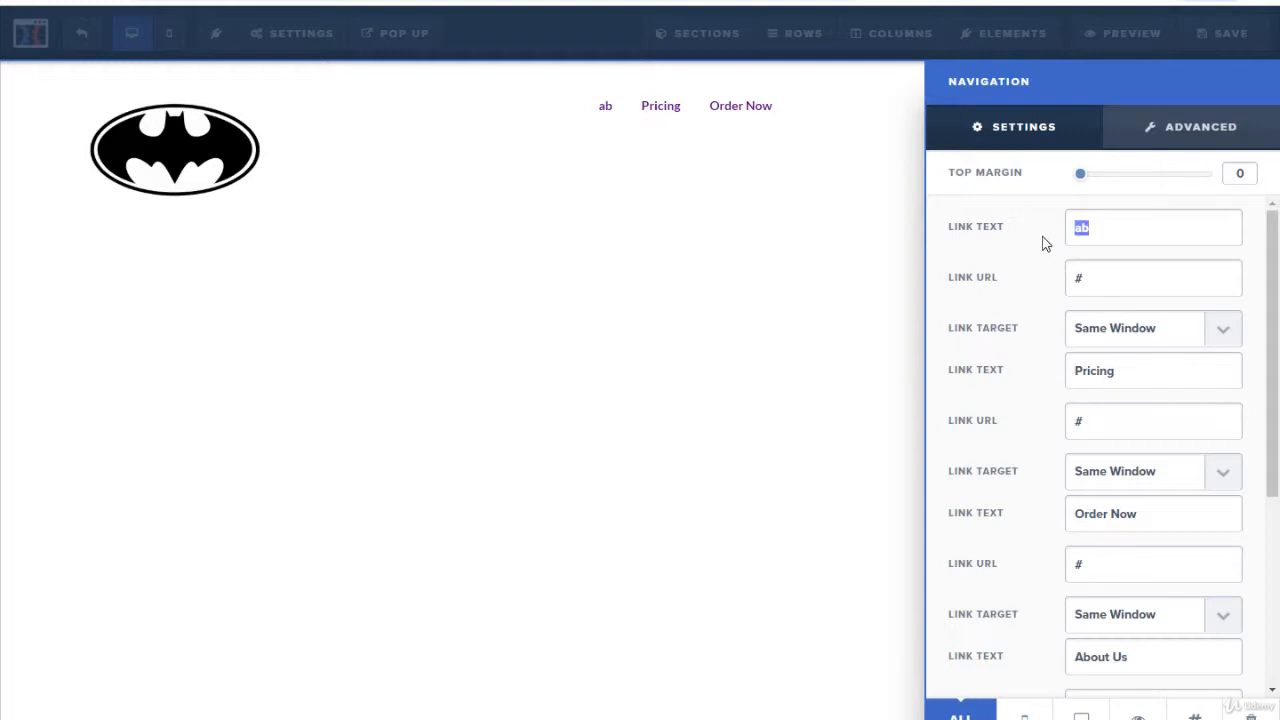
pyautogui.write('FAQ')
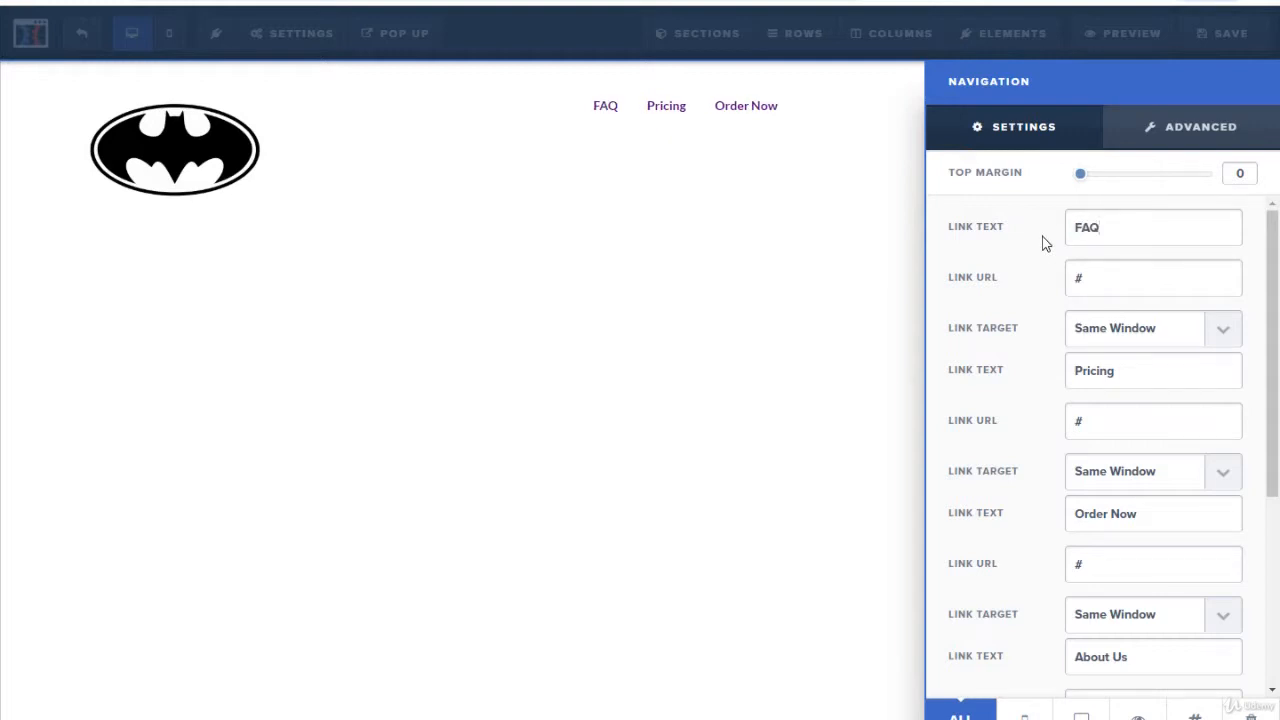
pyautogui.click(1112, 277)
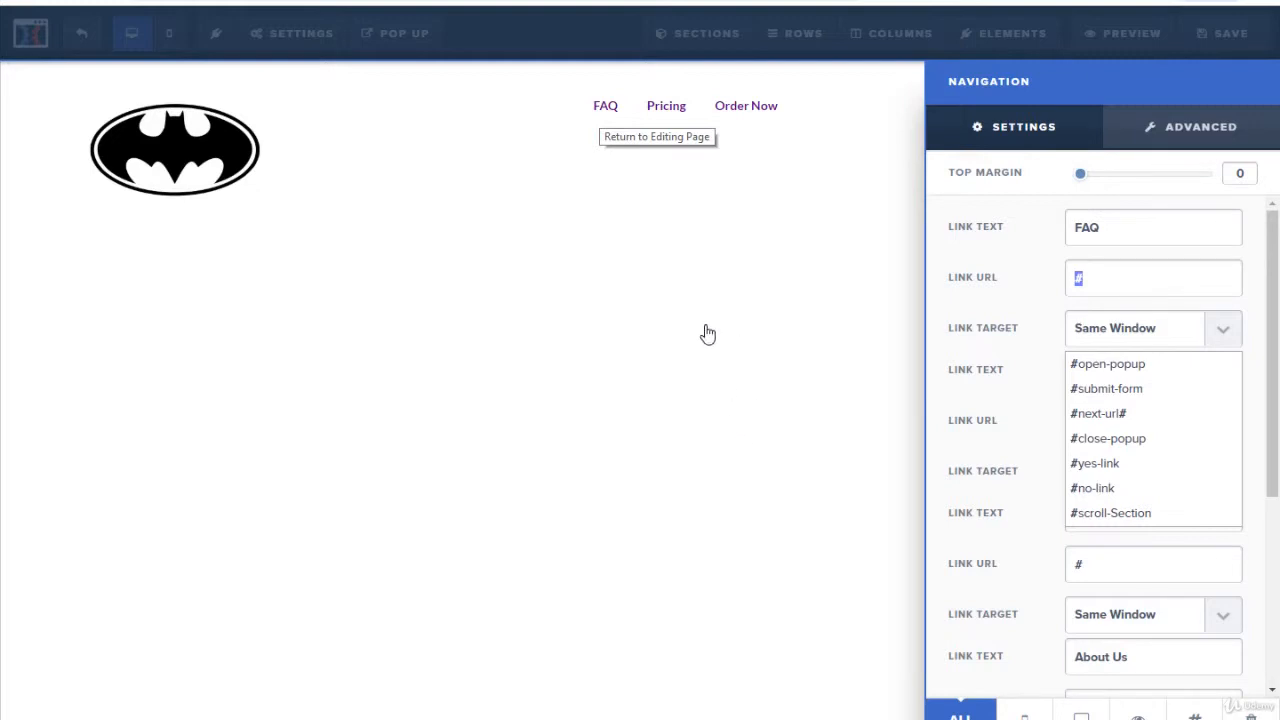
pyautogui.click(760, 300)
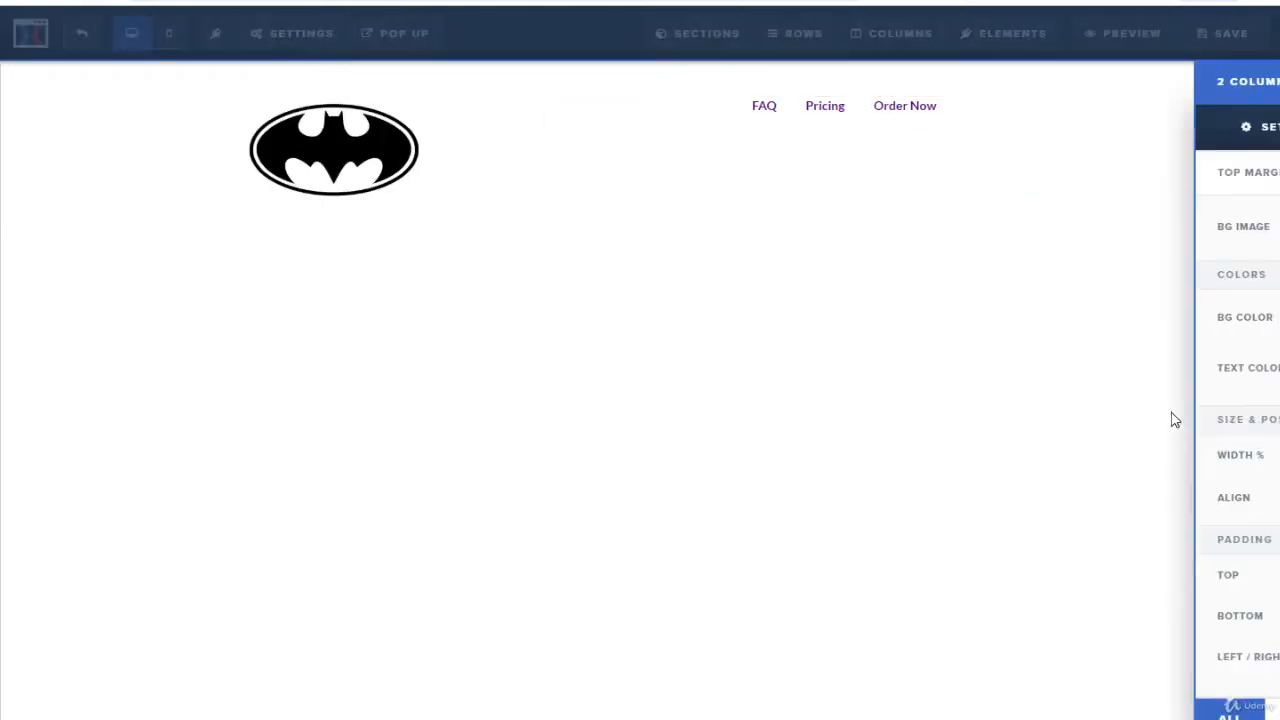
# Step: Try a red background color of rgba(255, 0, 0, 0.77) on the header's two-column row
pyautogui.click(1149, 328)
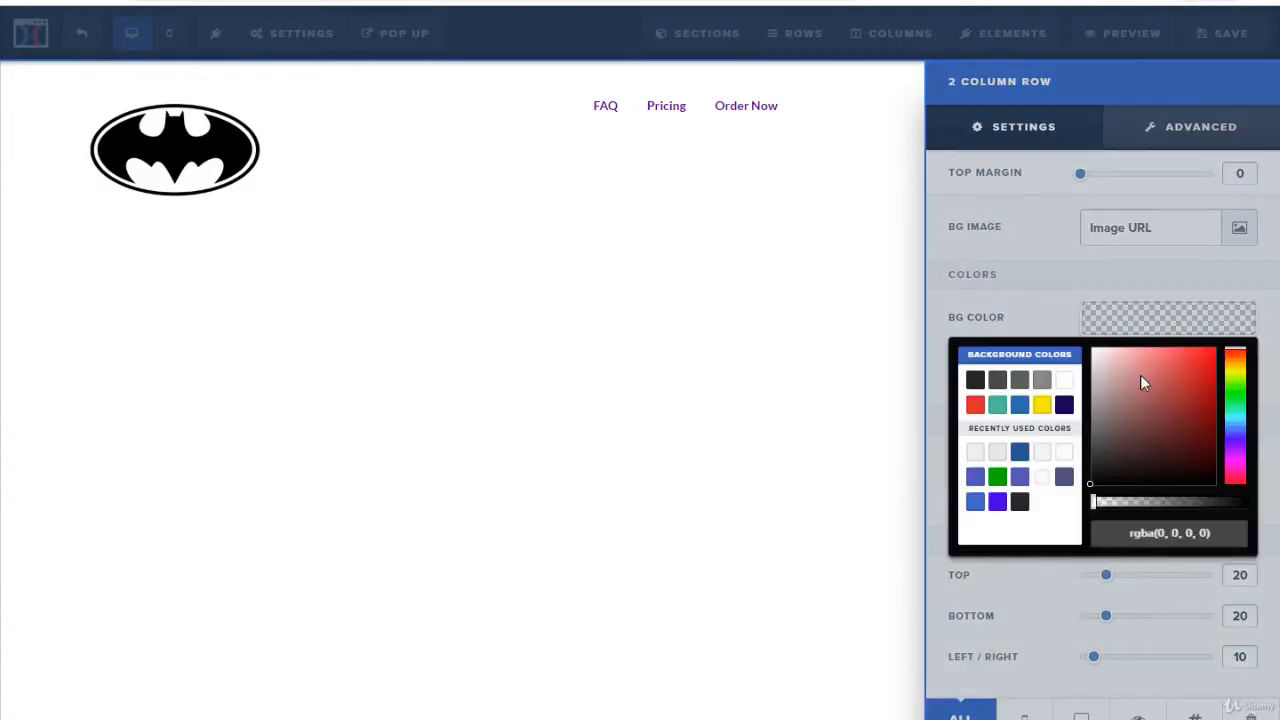
pyautogui.moveTo(1143, 379); pyautogui.dragTo(1230, 348)
pyautogui.moveTo(1125, 510); pyautogui.dragTo(1215, 505)
pyautogui.click(779, 470)
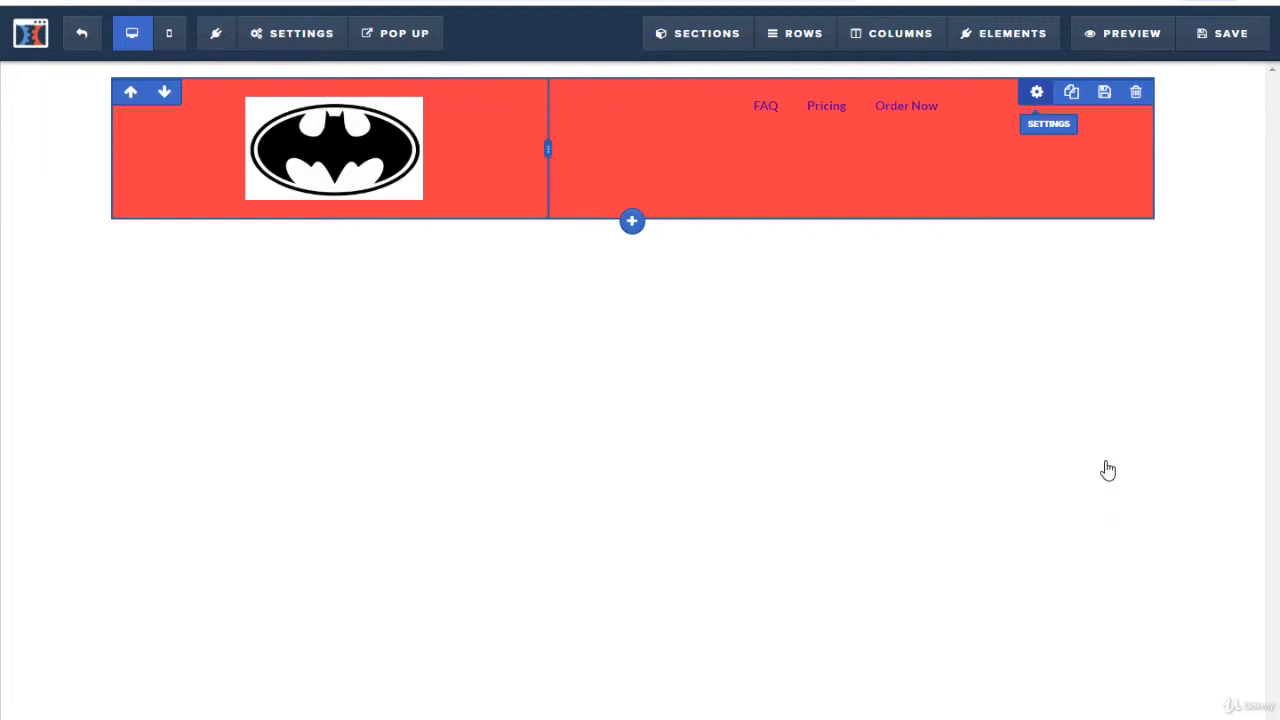
# Step: Make the header row's red background fully transparent
pyautogui.click(1038, 90)
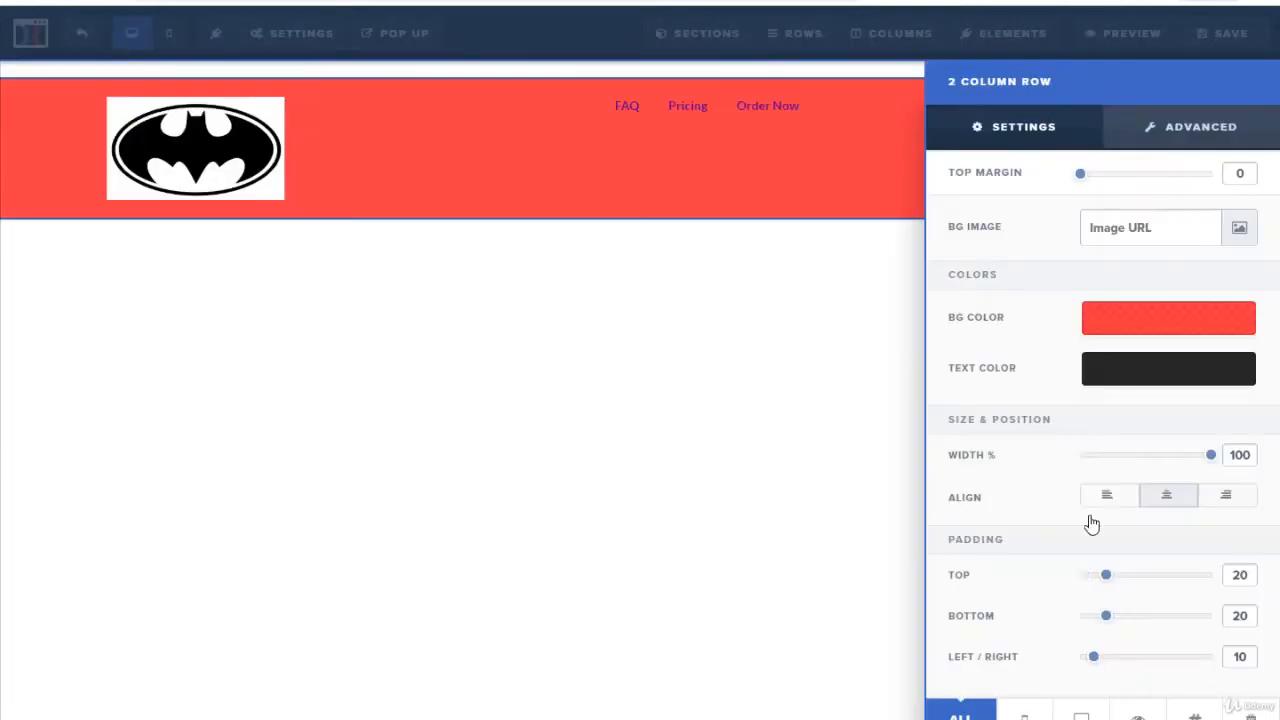
pyautogui.click(1168, 340)
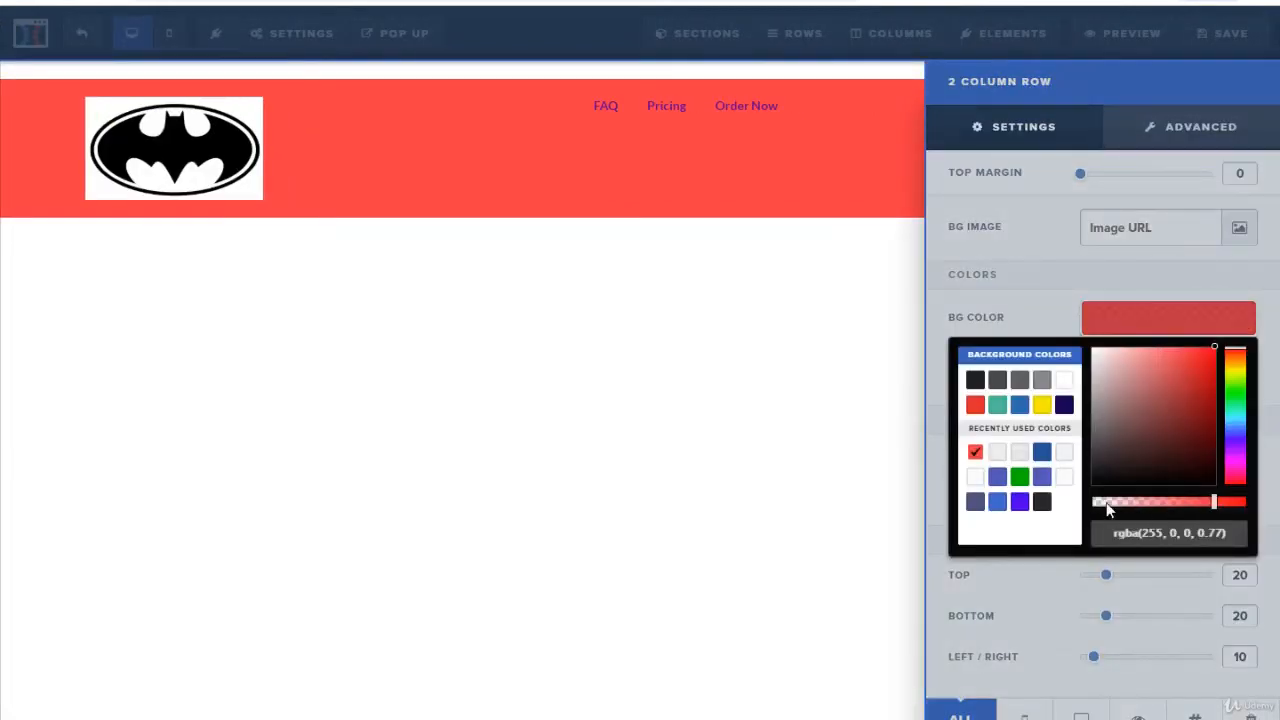
pyautogui.moveTo(1106, 502); pyautogui.dragTo(980, 508)
pyautogui.click(944, 149)
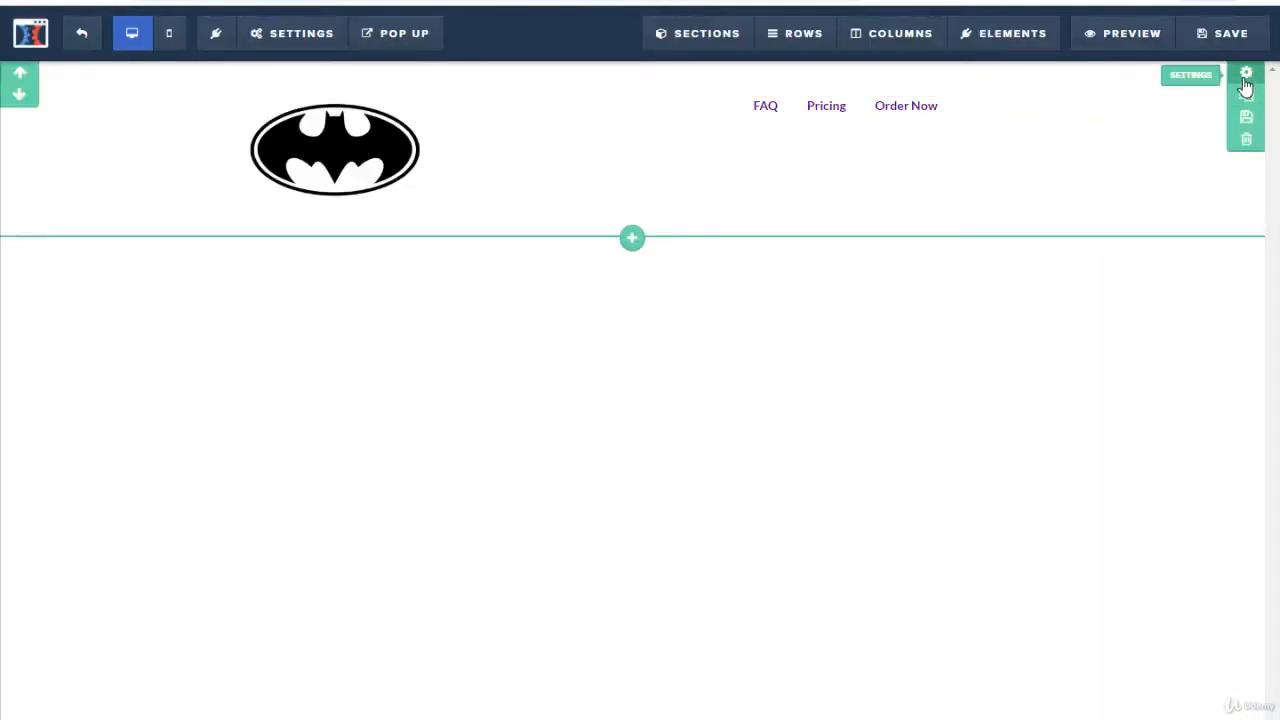
# Step: Set the header section's background color to light grey #dedede
pyautogui.click(1244, 79)
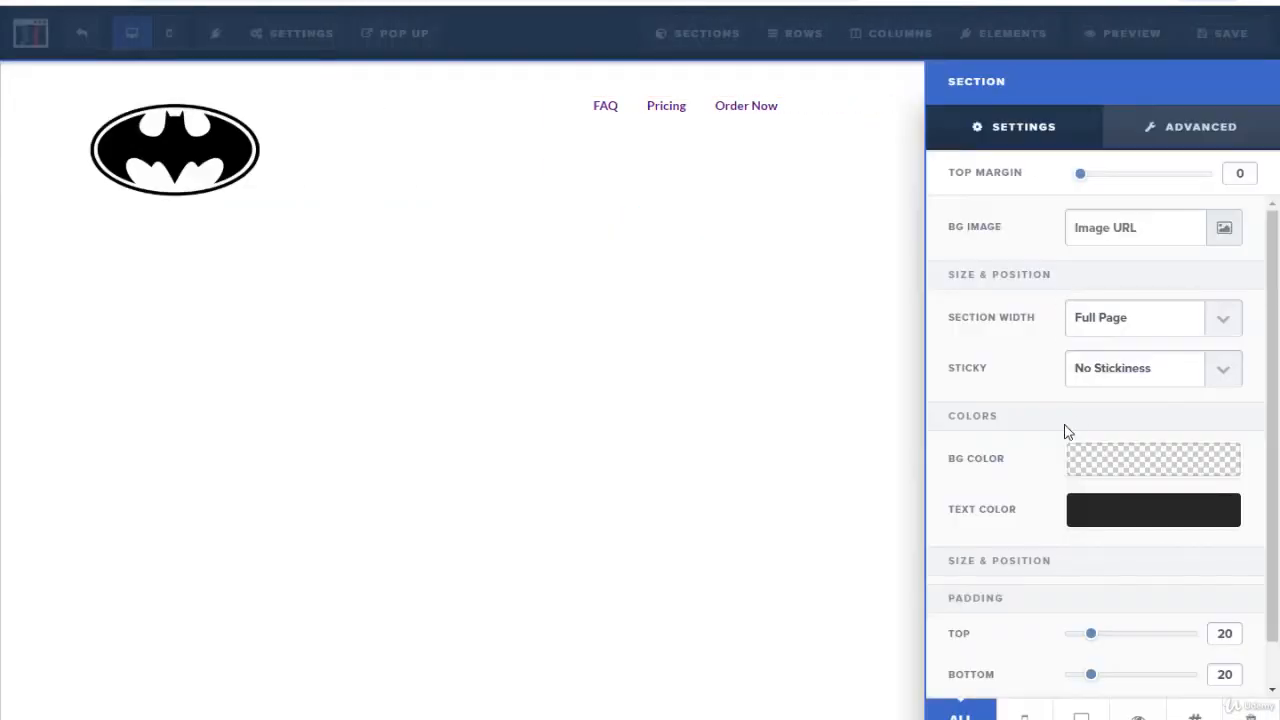
pyautogui.click(1100, 466)
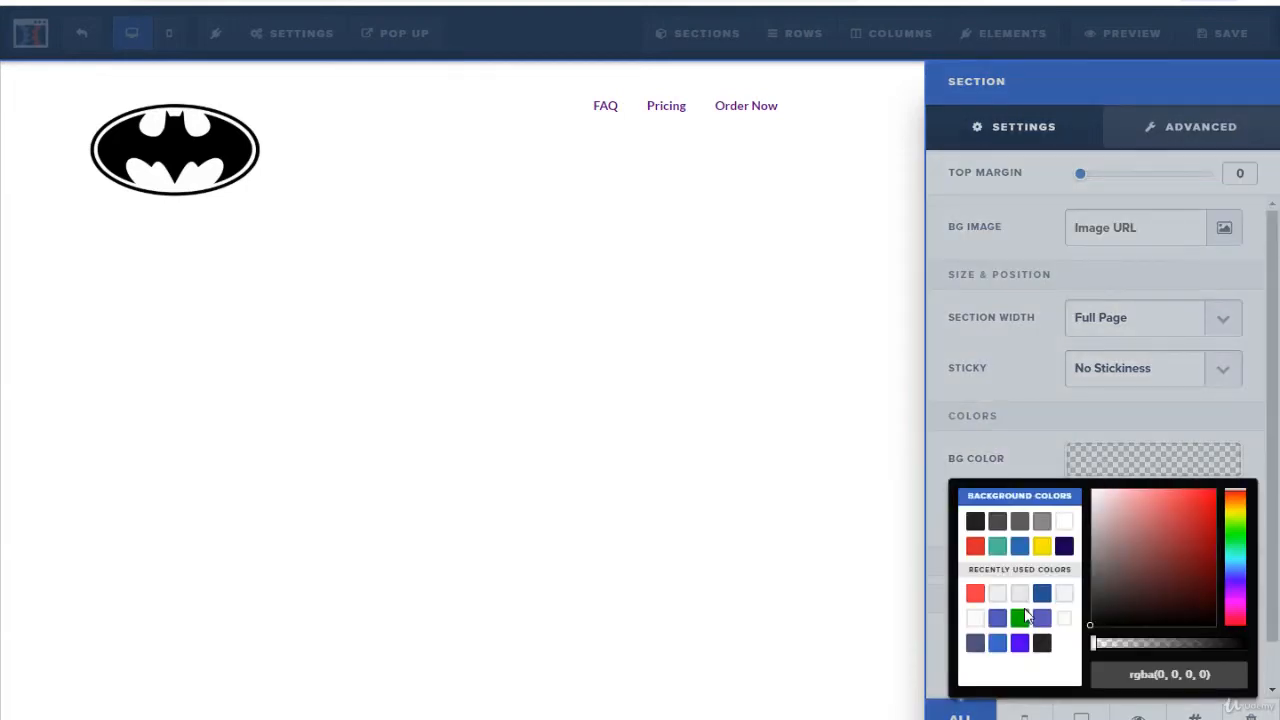
pyautogui.click(1044, 521)
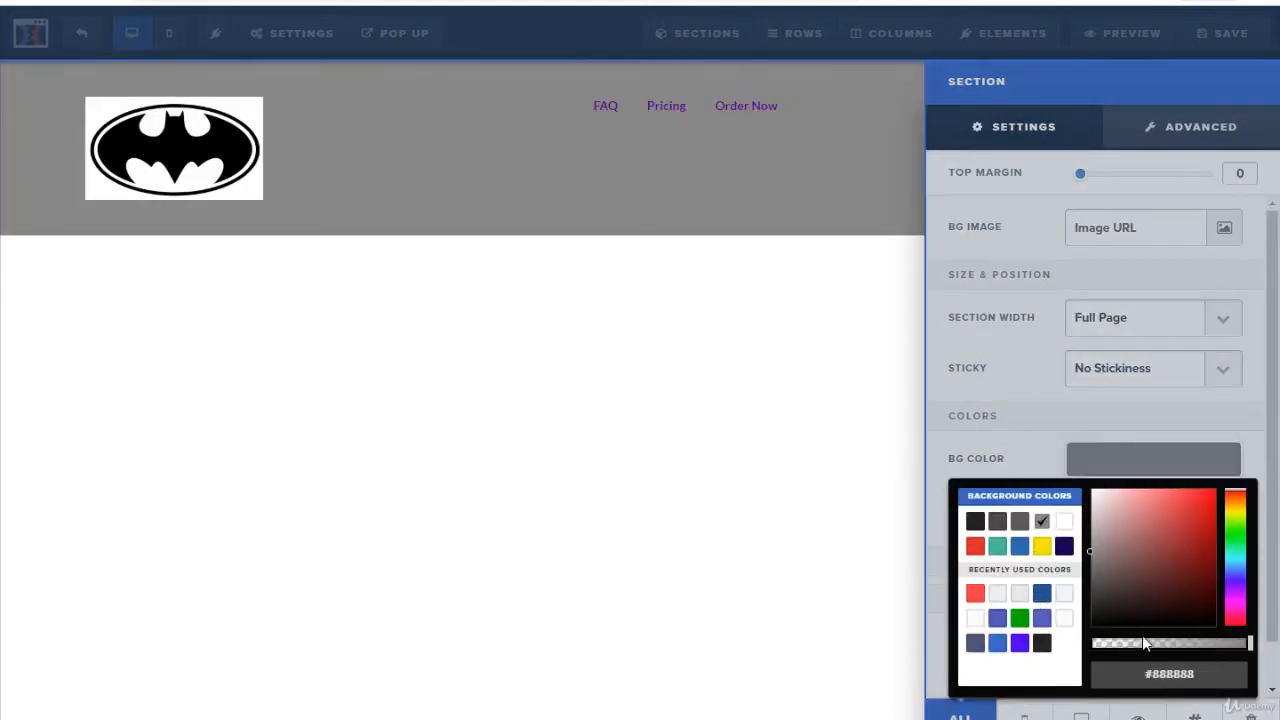
pyautogui.click(1091, 508)
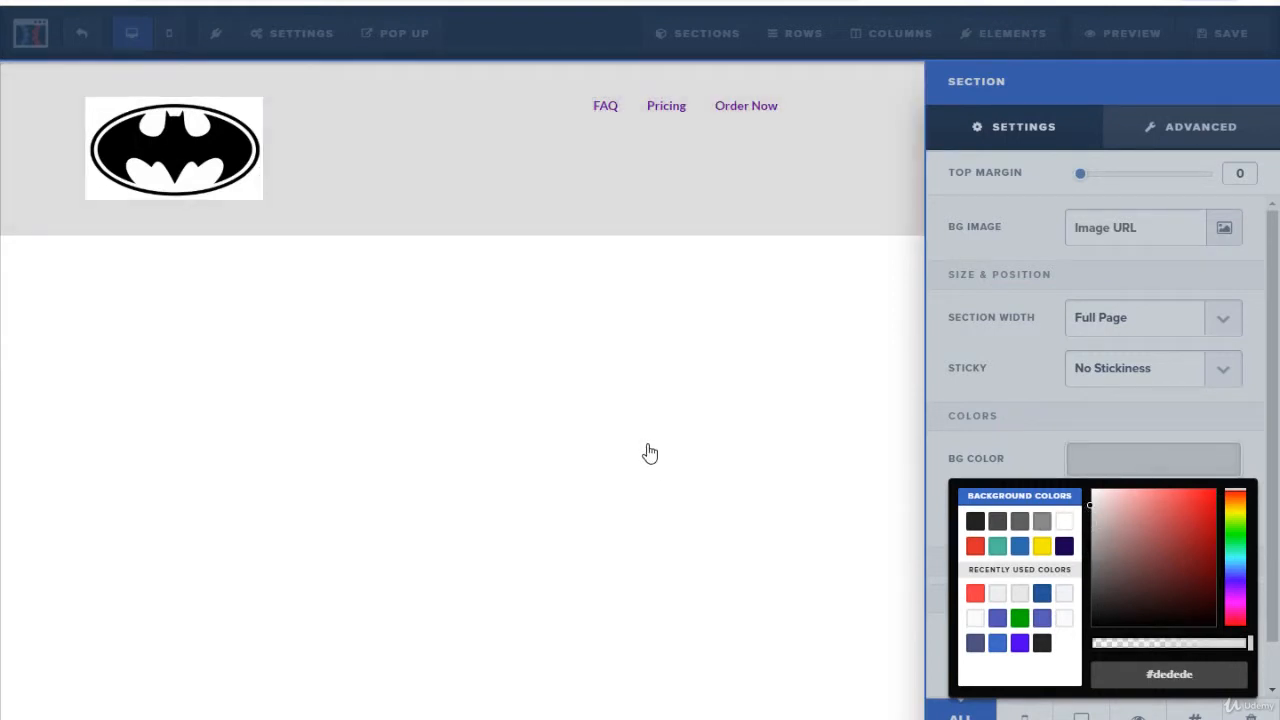
pyautogui.click(643, 447)
# Step: Name the header section and save it as a personal template
pyautogui.moveTo(1220, 196)
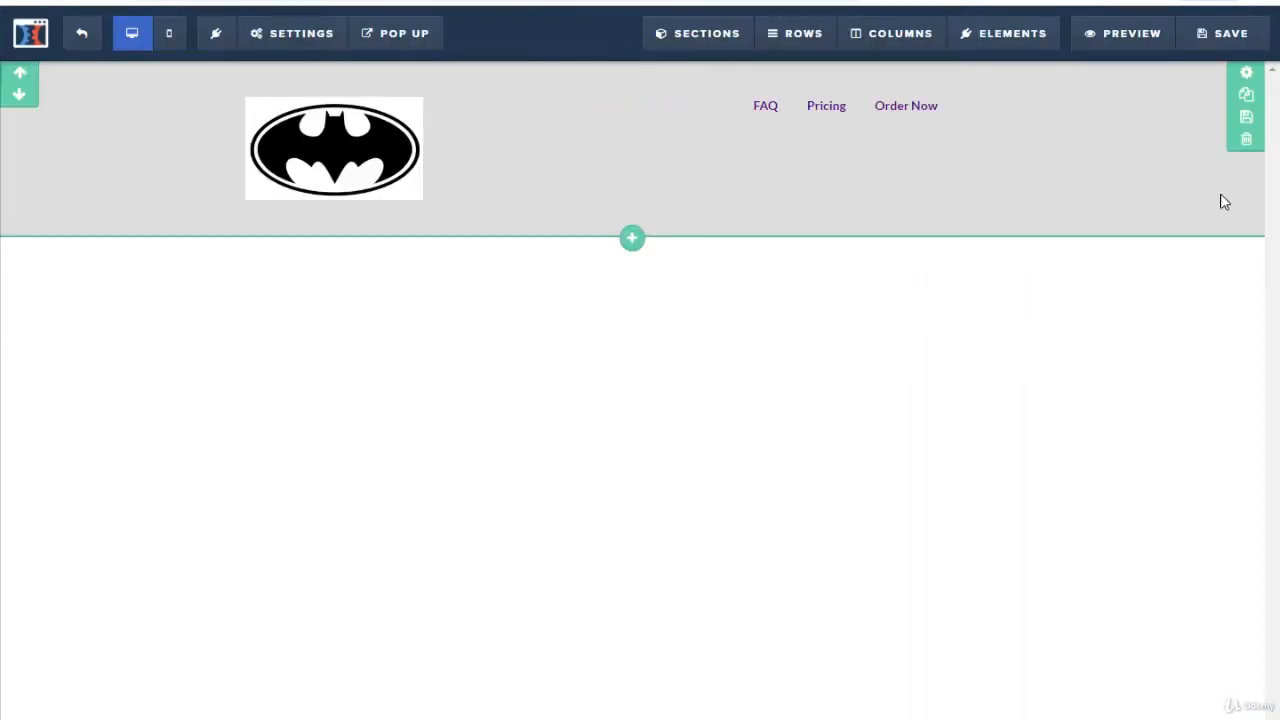
pyautogui.click(1247, 122)
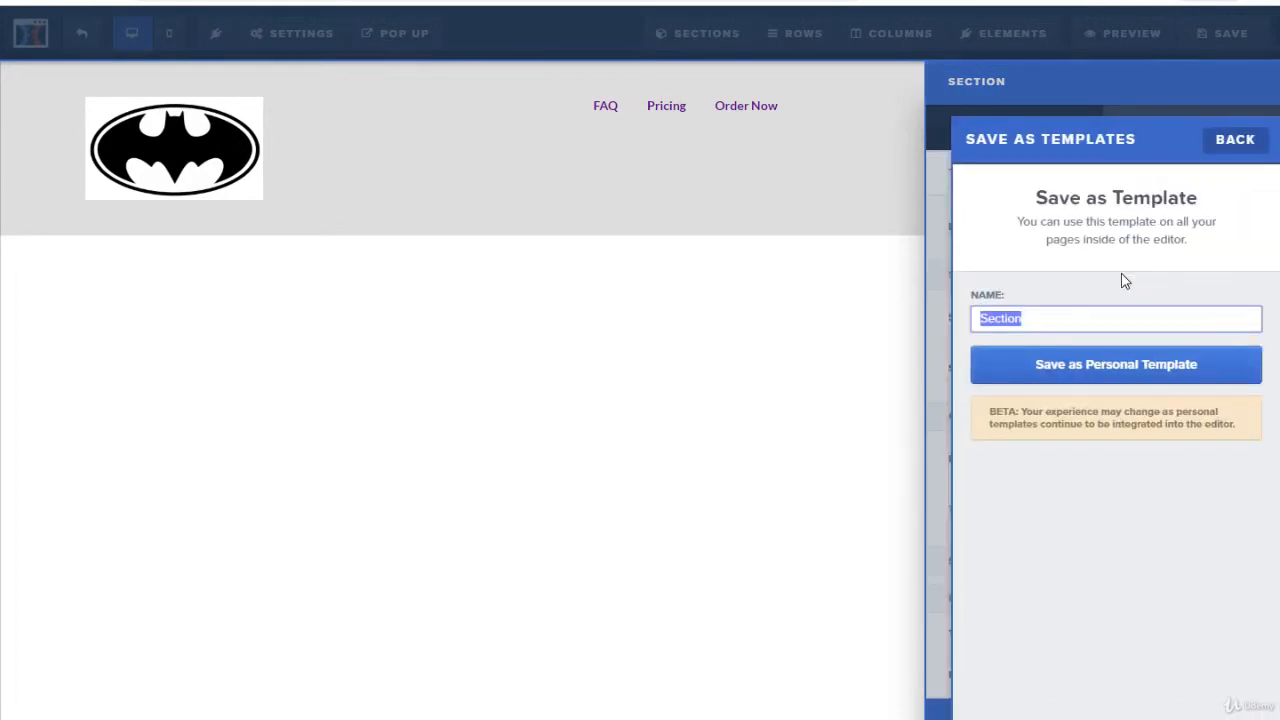
pyautogui.write('Header')
pyautogui.click(1127, 372)
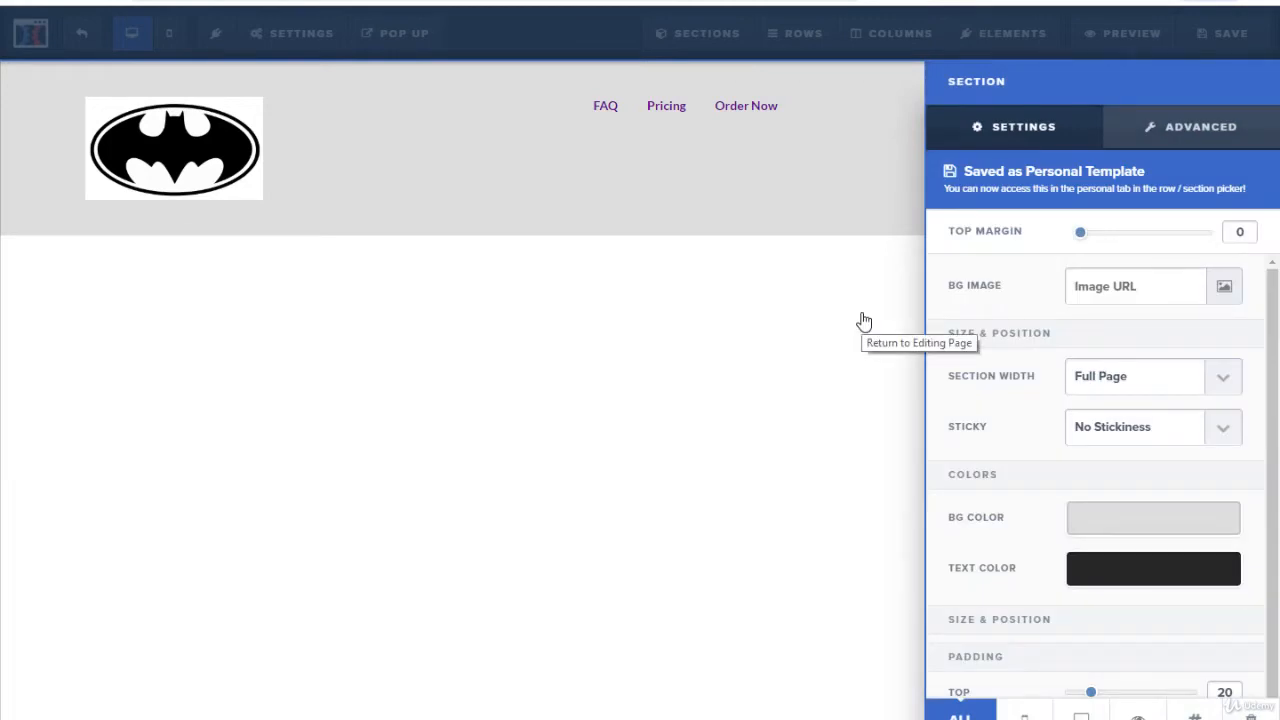
# Step: Set the navigation element's number of links to 5
pyautogui.click(815, 214)
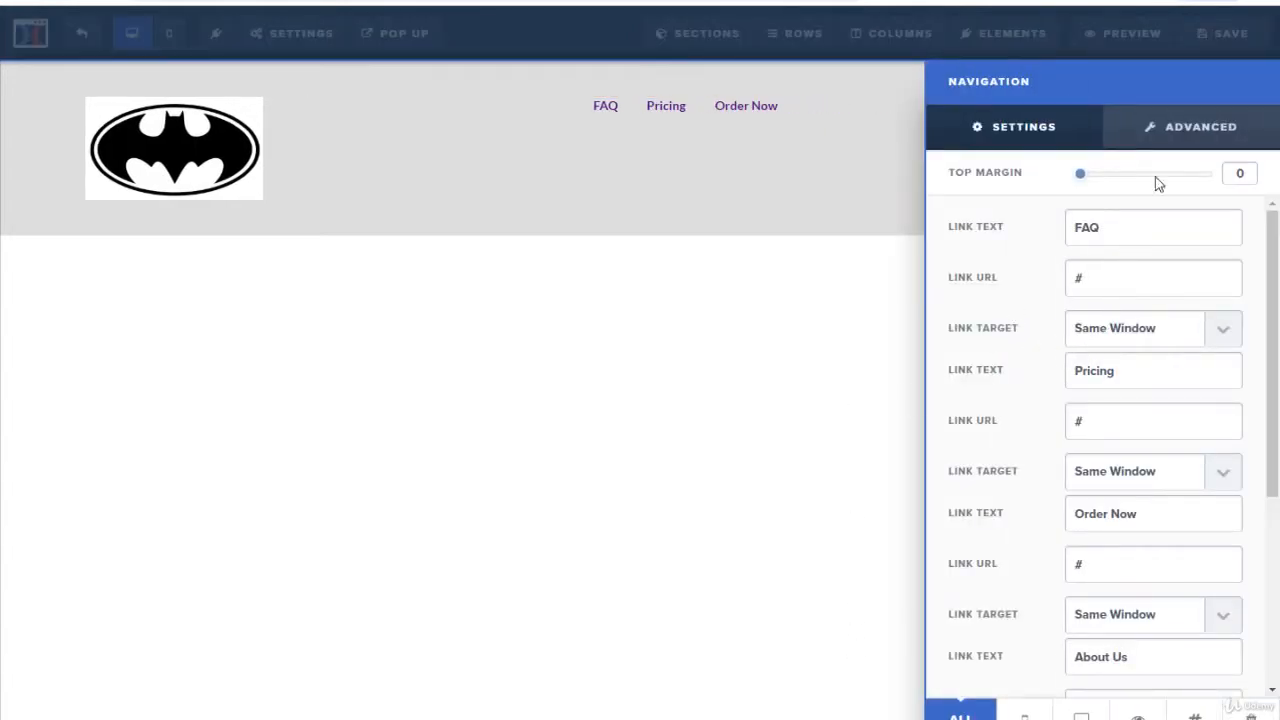
pyautogui.click(1170, 136)
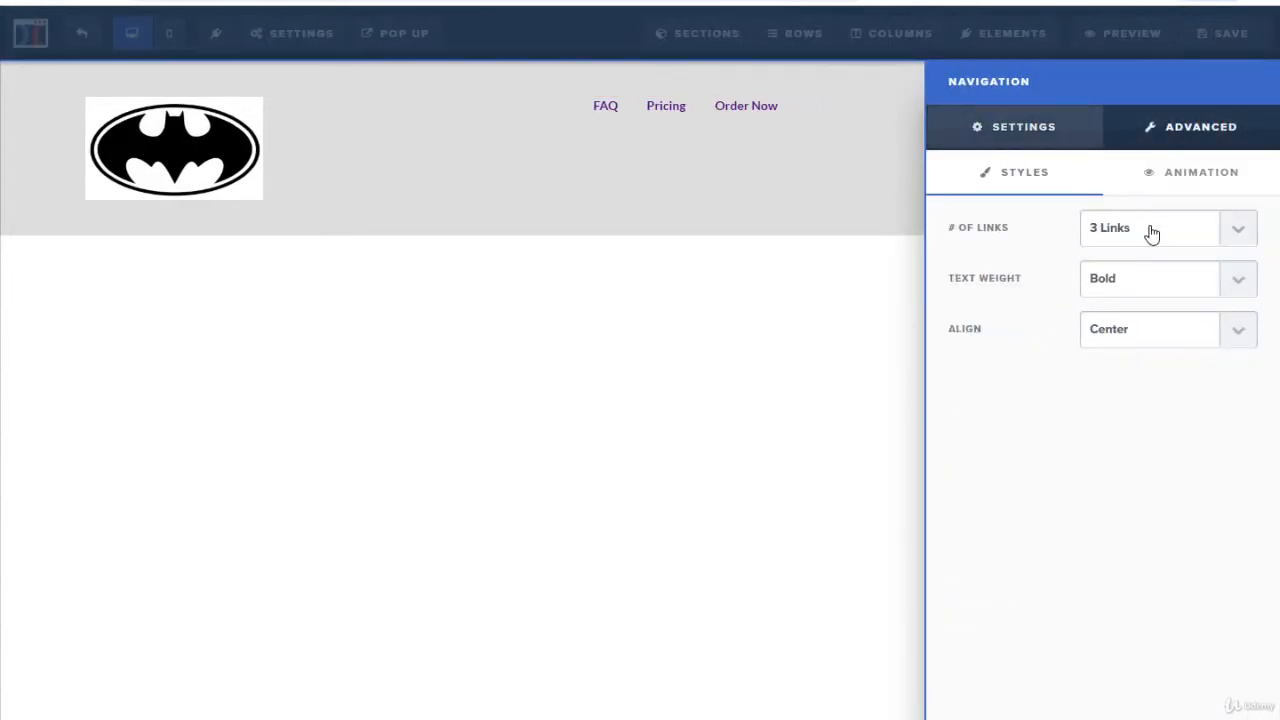
pyautogui.click(1152, 232)
pyautogui.click(1182, 257)
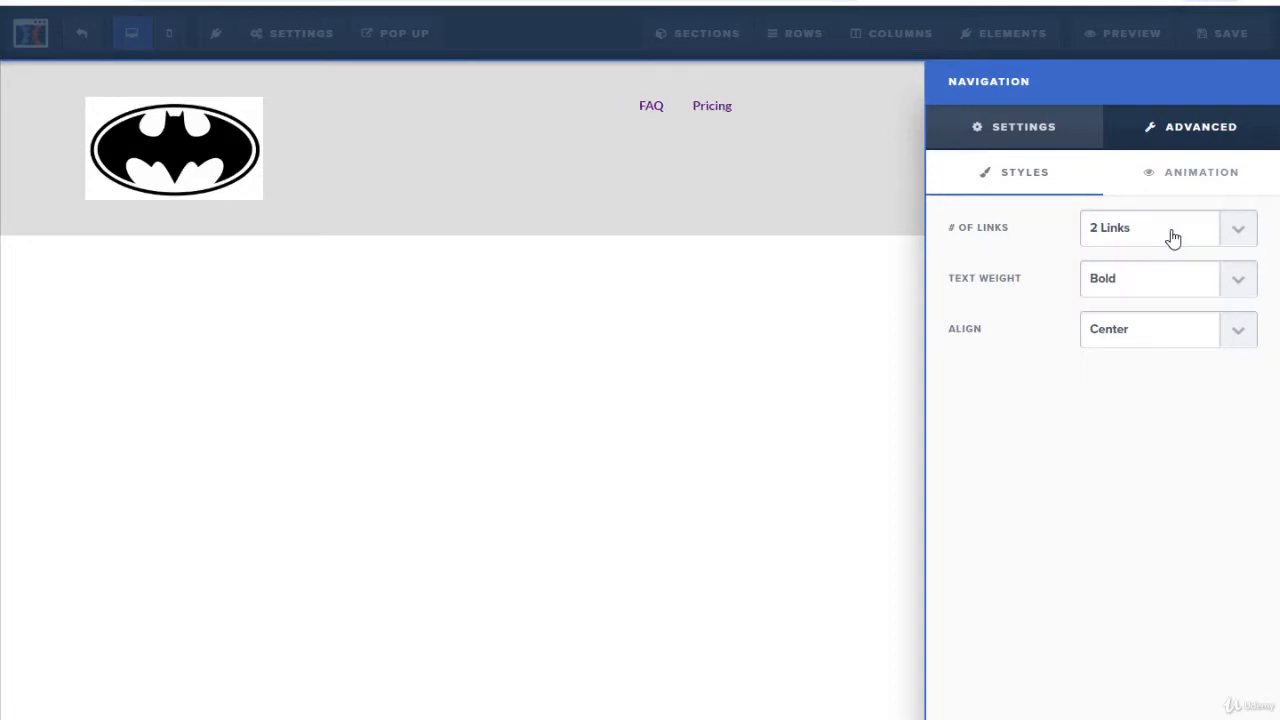
pyautogui.click(1171, 236)
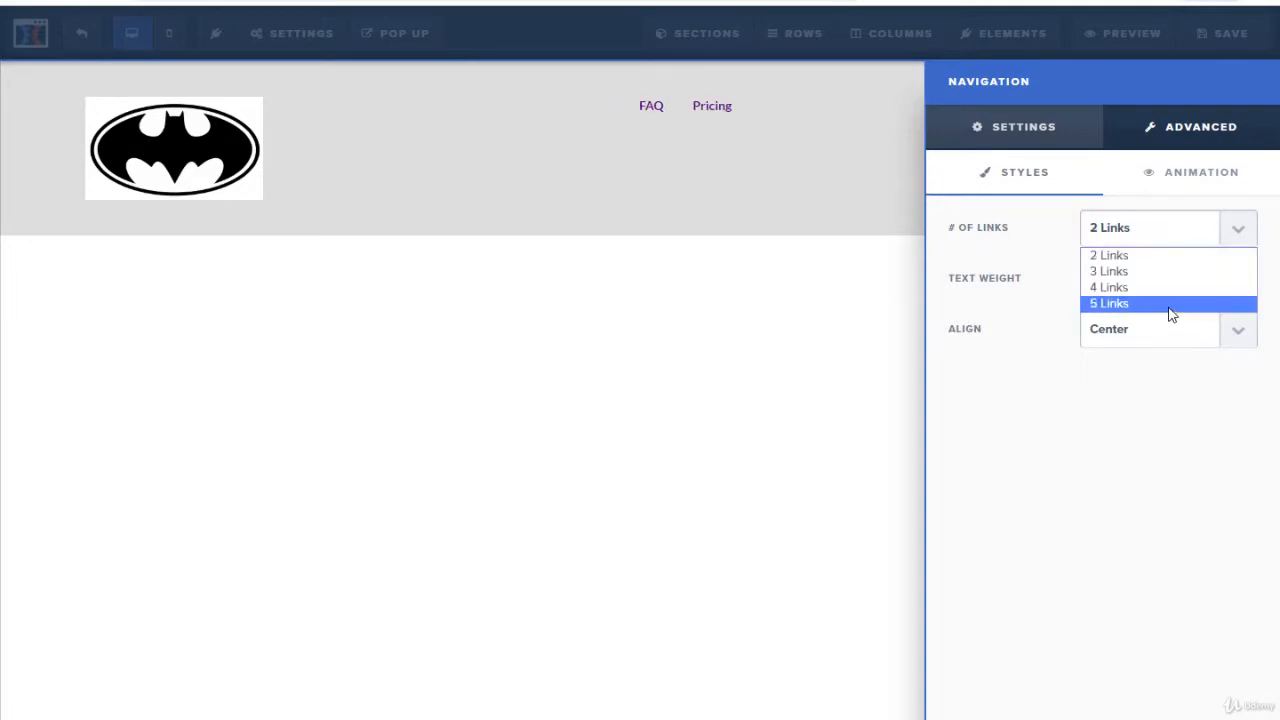
pyautogui.click(1164, 297)
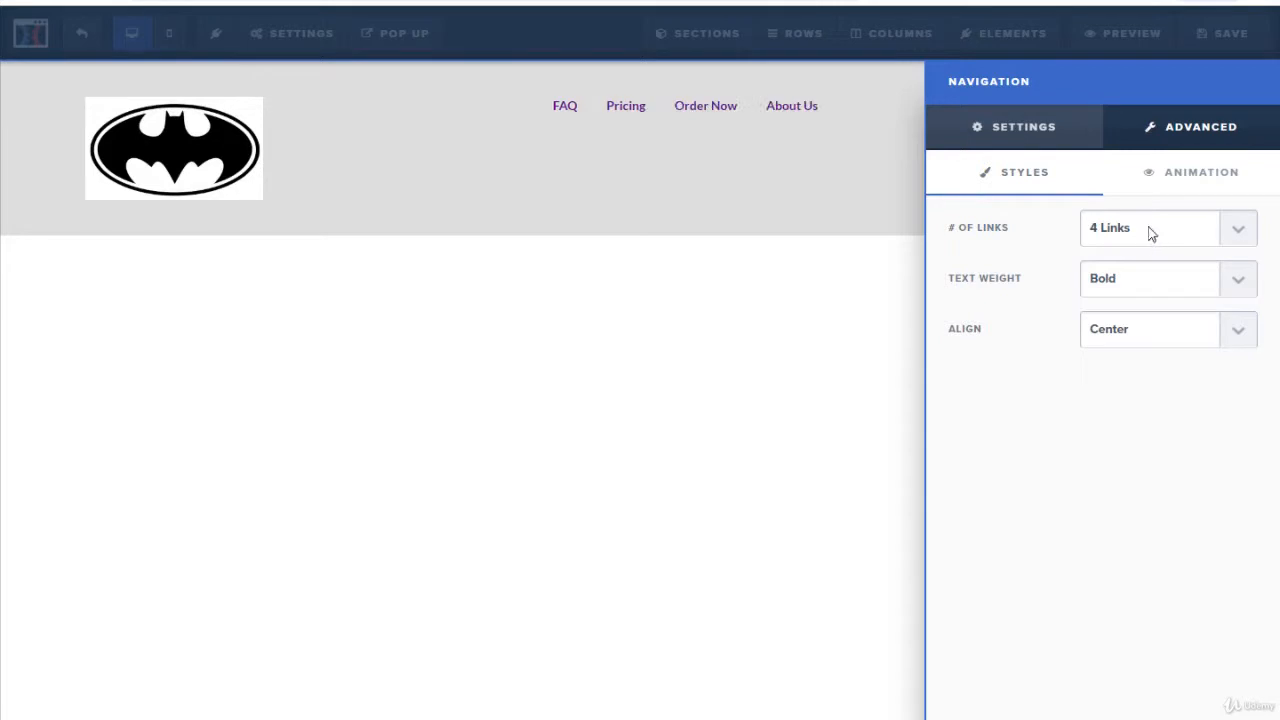
pyautogui.click(1149, 234)
pyautogui.click(1150, 303)
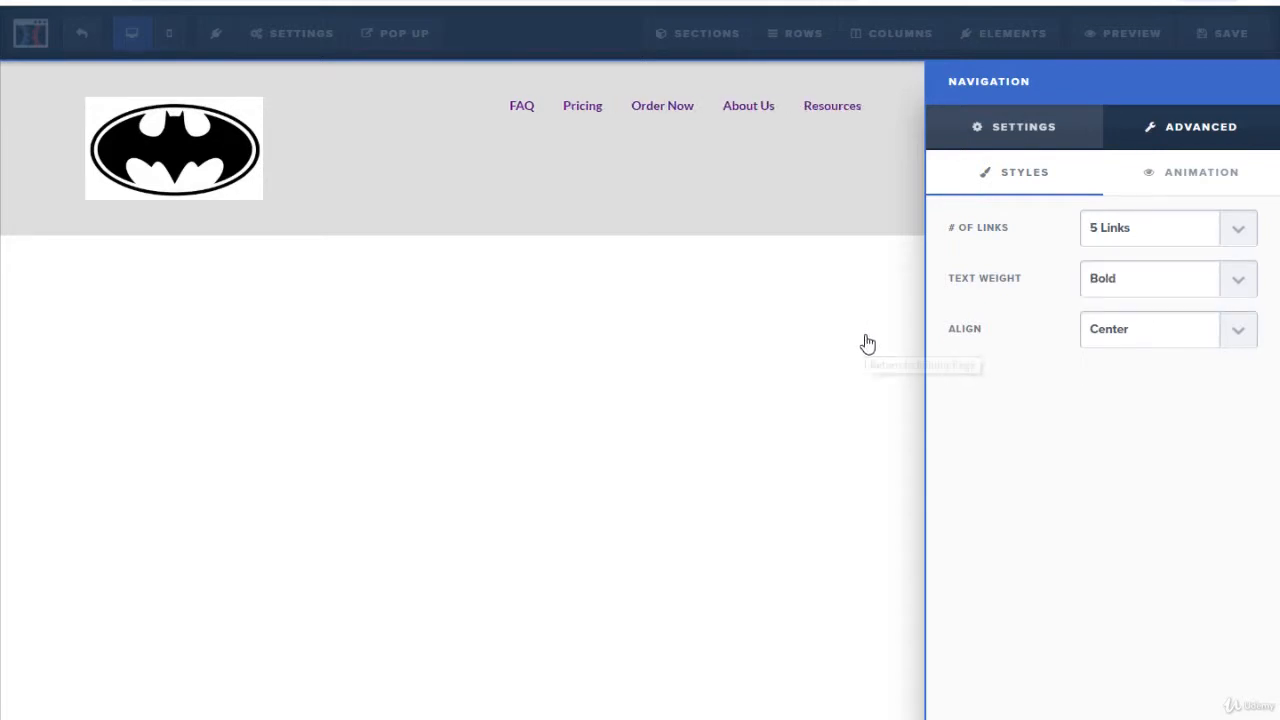
pyautogui.click(871, 371)
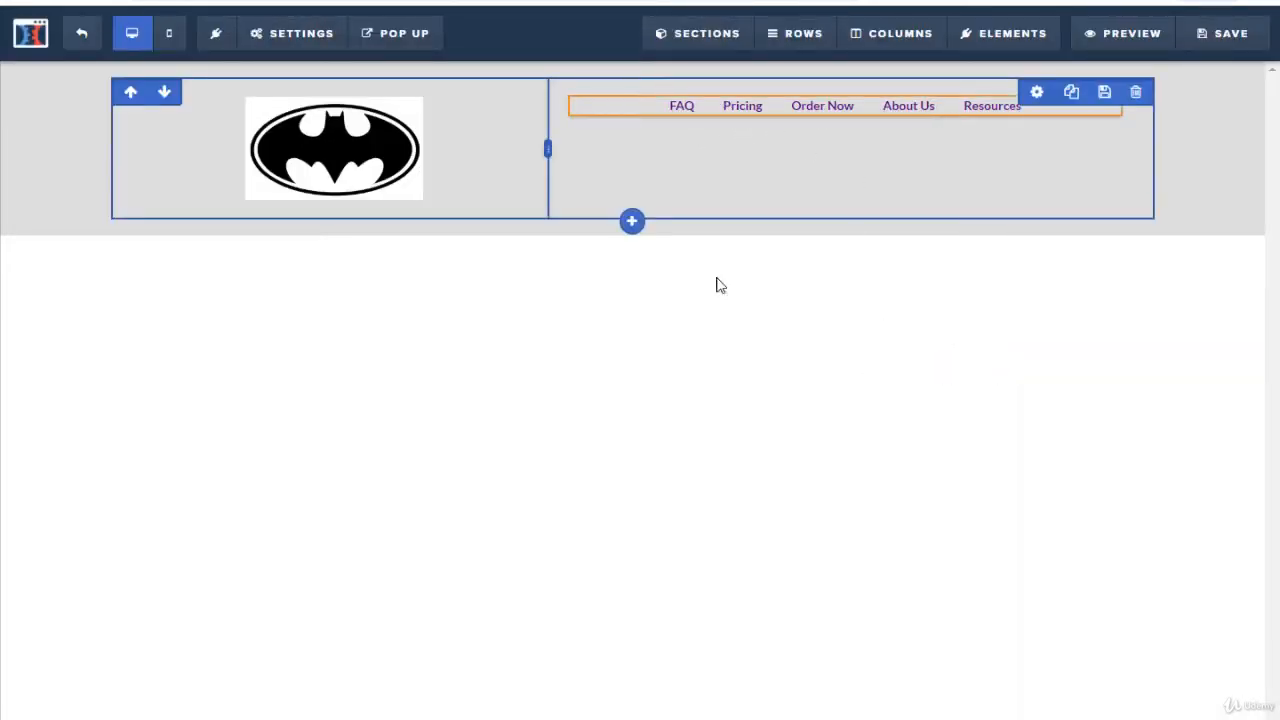
# Step: Add a new section below the header and insert a one-column row into it
pyautogui.click(635, 245)
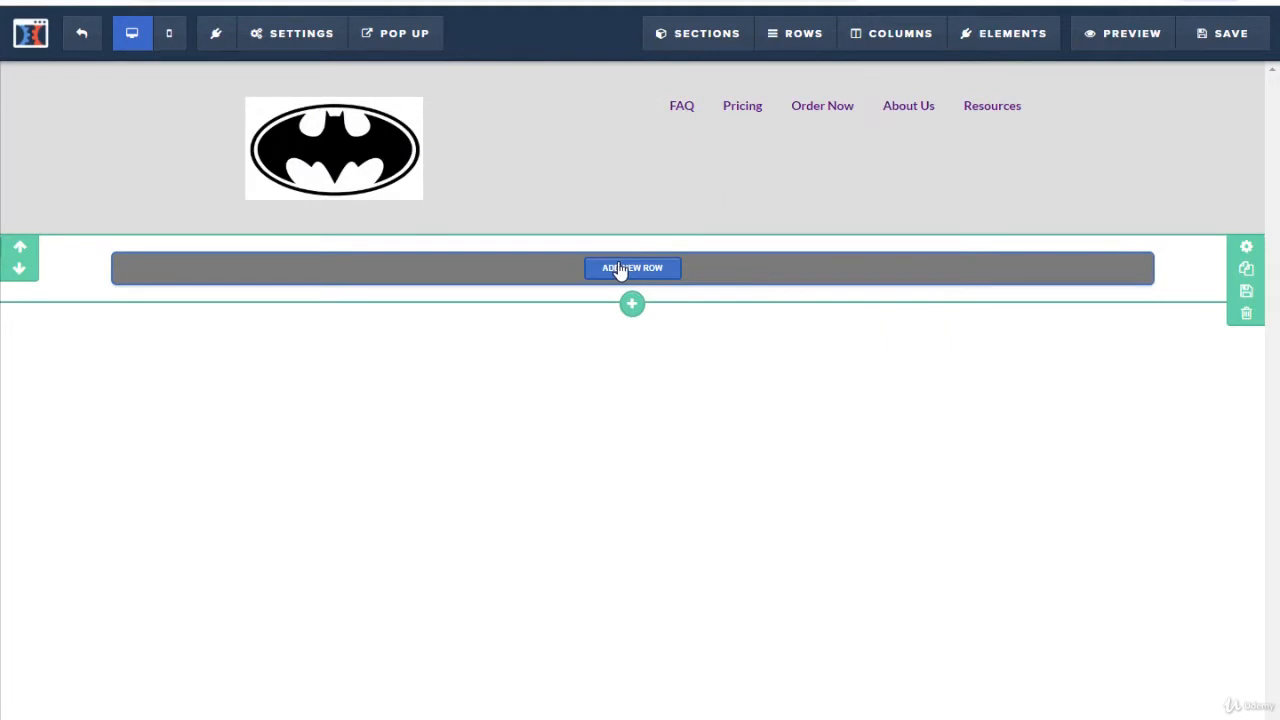
pyautogui.click(625, 269)
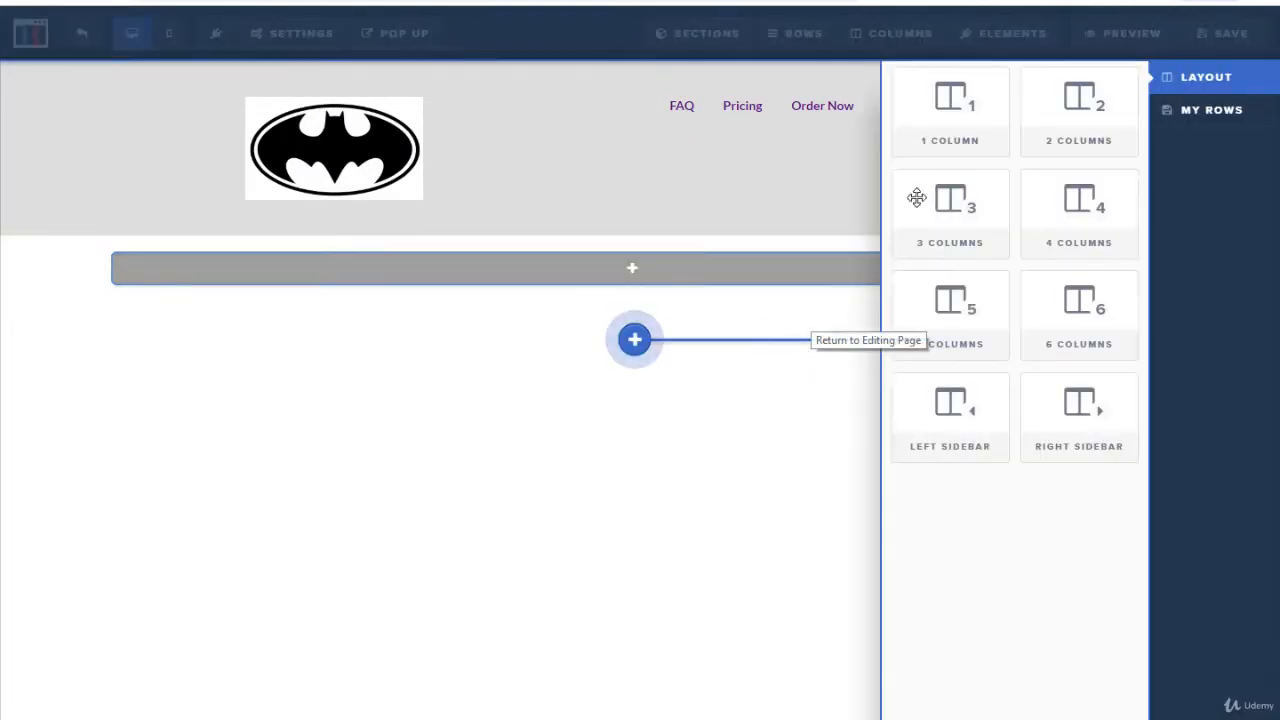
pyautogui.click(924, 137)
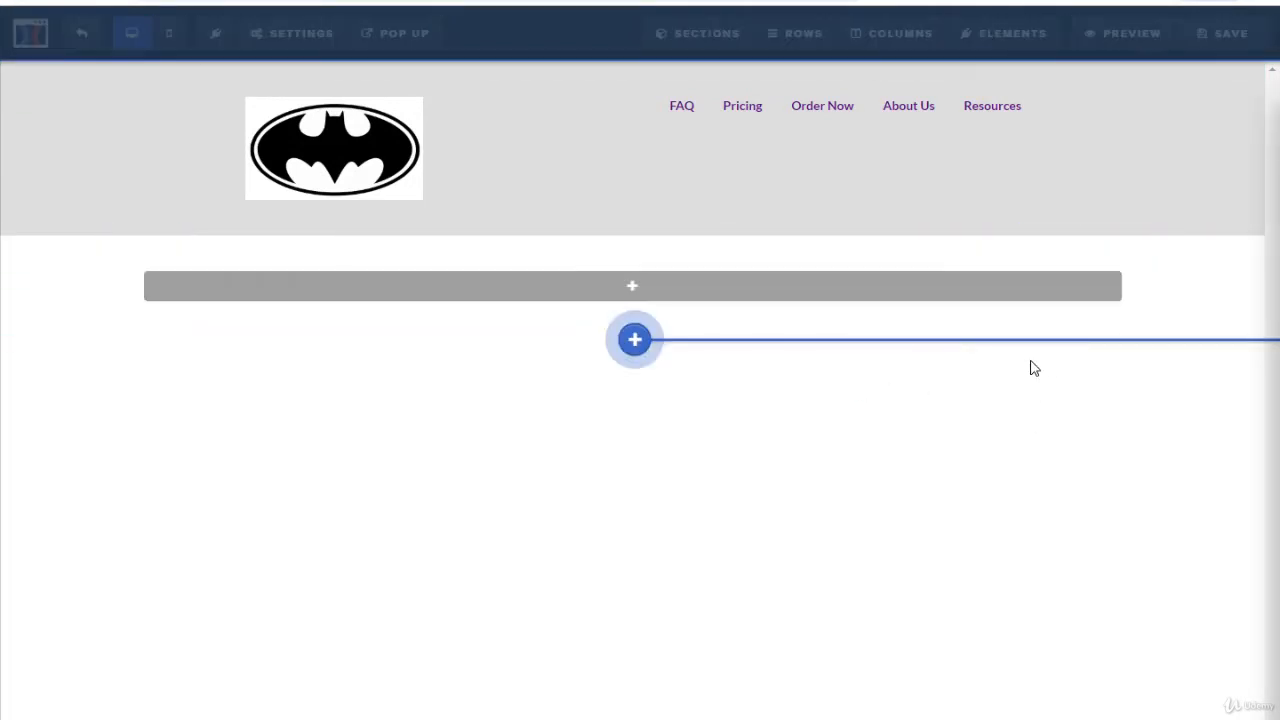
# Step: Add a small headline to the new row and replace its text with 'Privacy Policy - Copyright "your business name" -2019'
pyautogui.click(1082, 192)
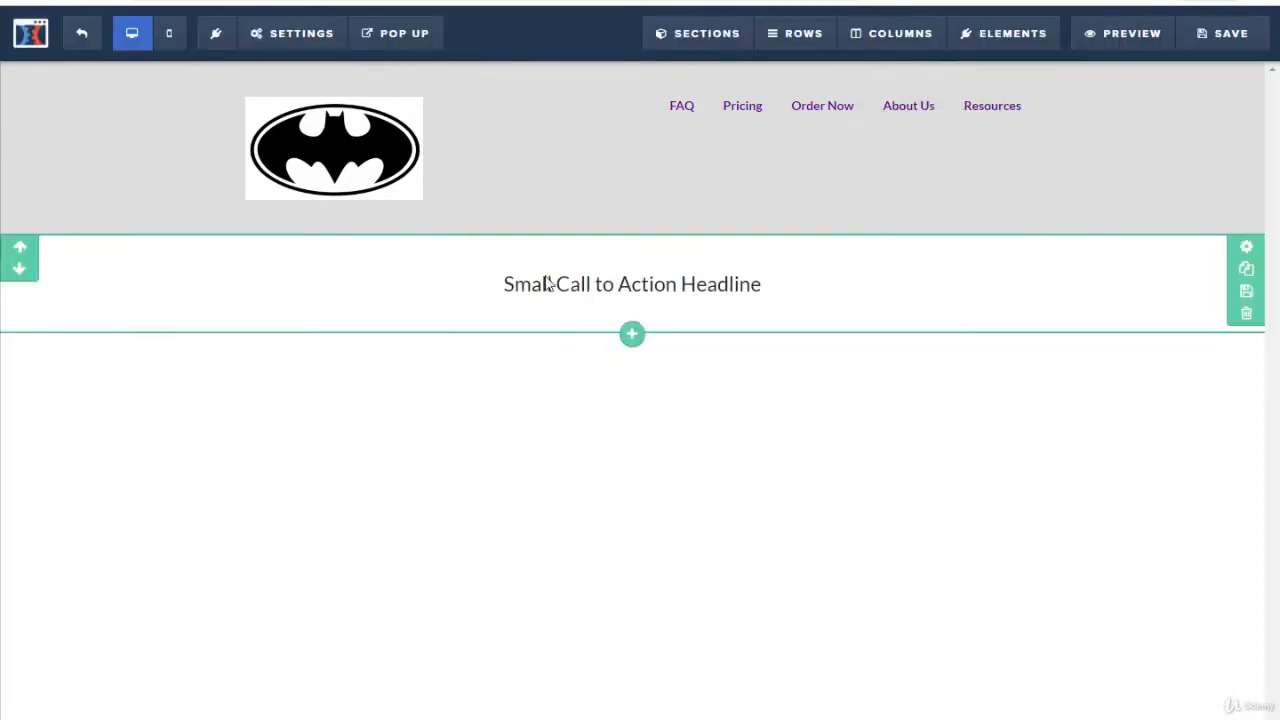
pyautogui.click(566, 278)
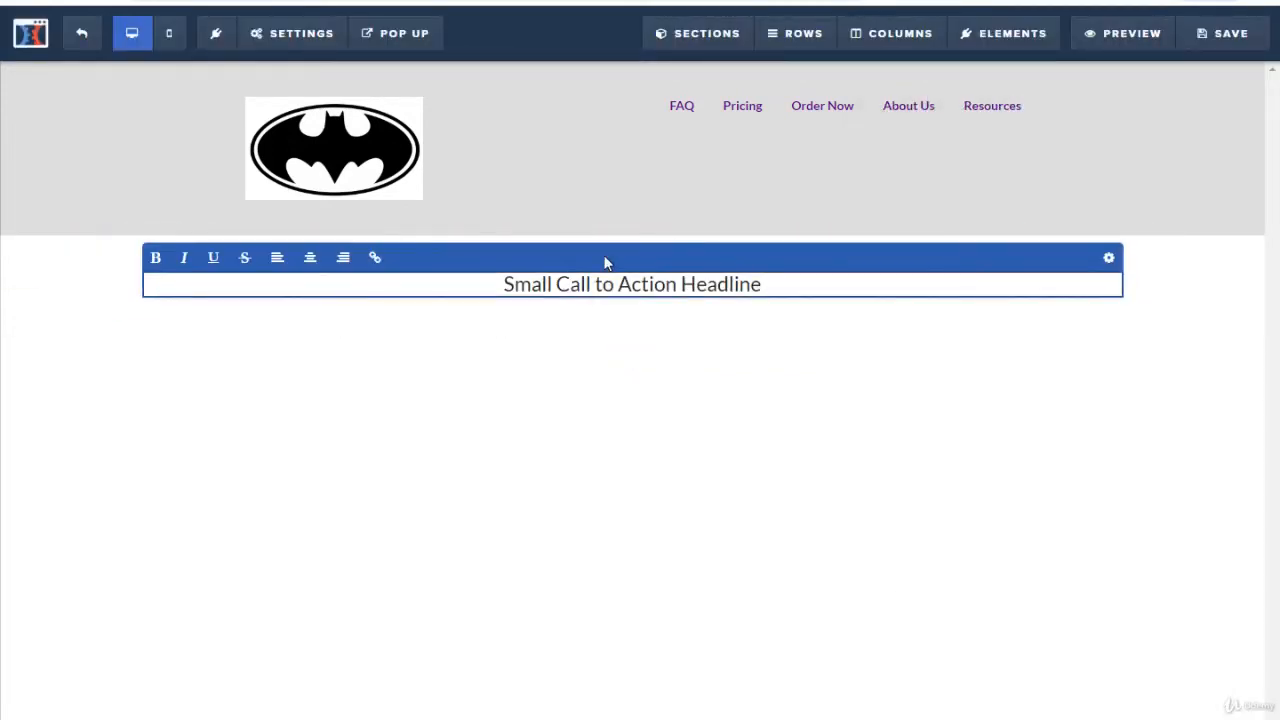
pyautogui.hotkey('ctrl', 'a')
pyautogui.click(641, 284)
pyautogui.doubleClick(641, 284)
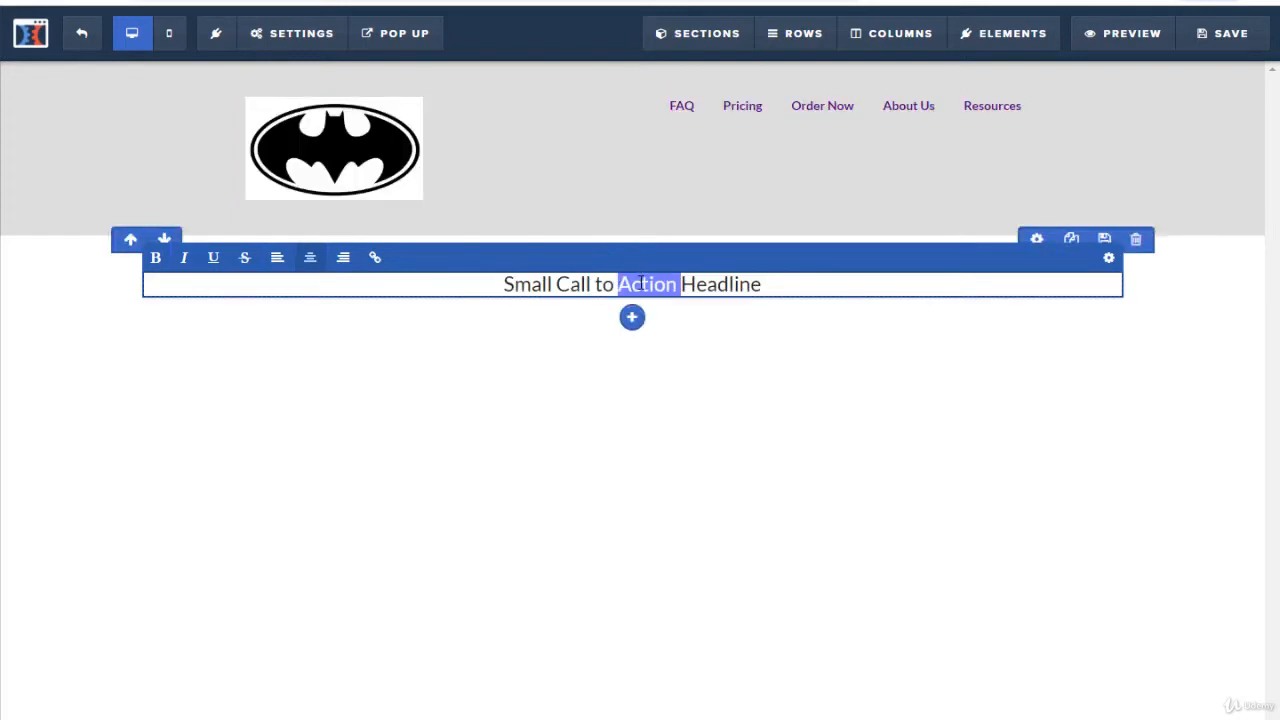
pyautogui.tripleClick(641, 284)
pyautogui.write('Pri')
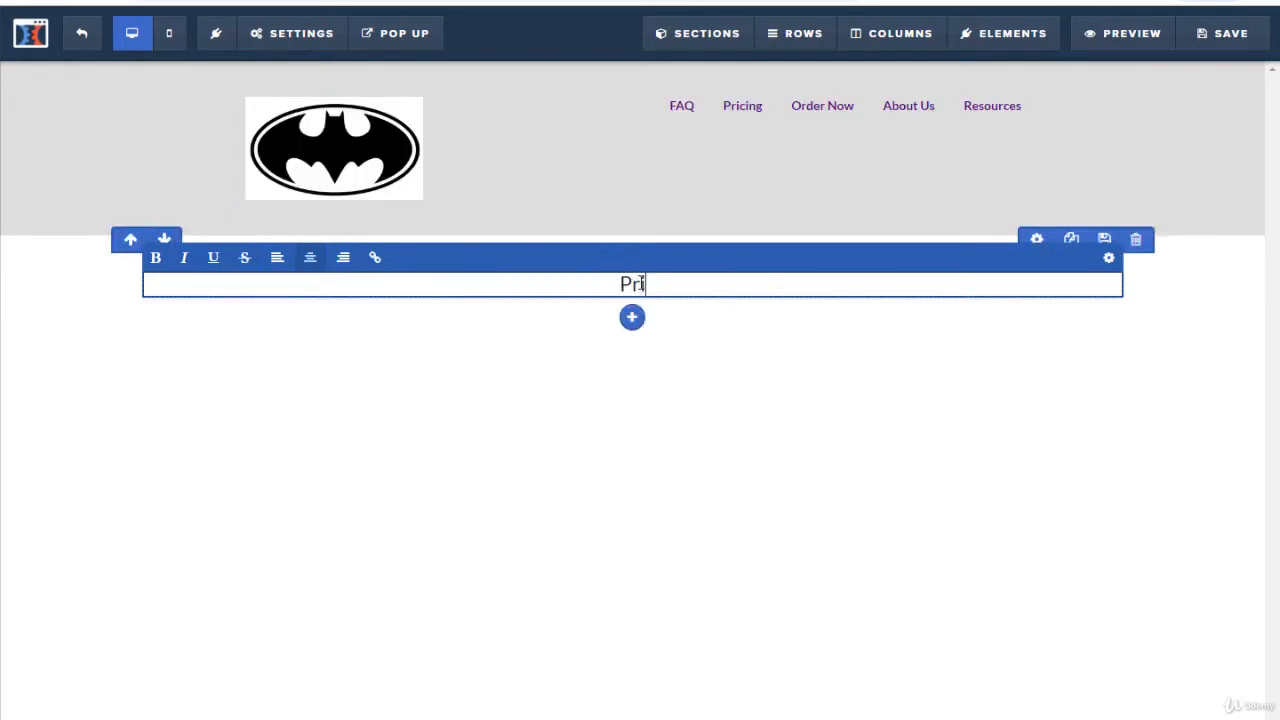
pyautogui.write('vacy Pol')
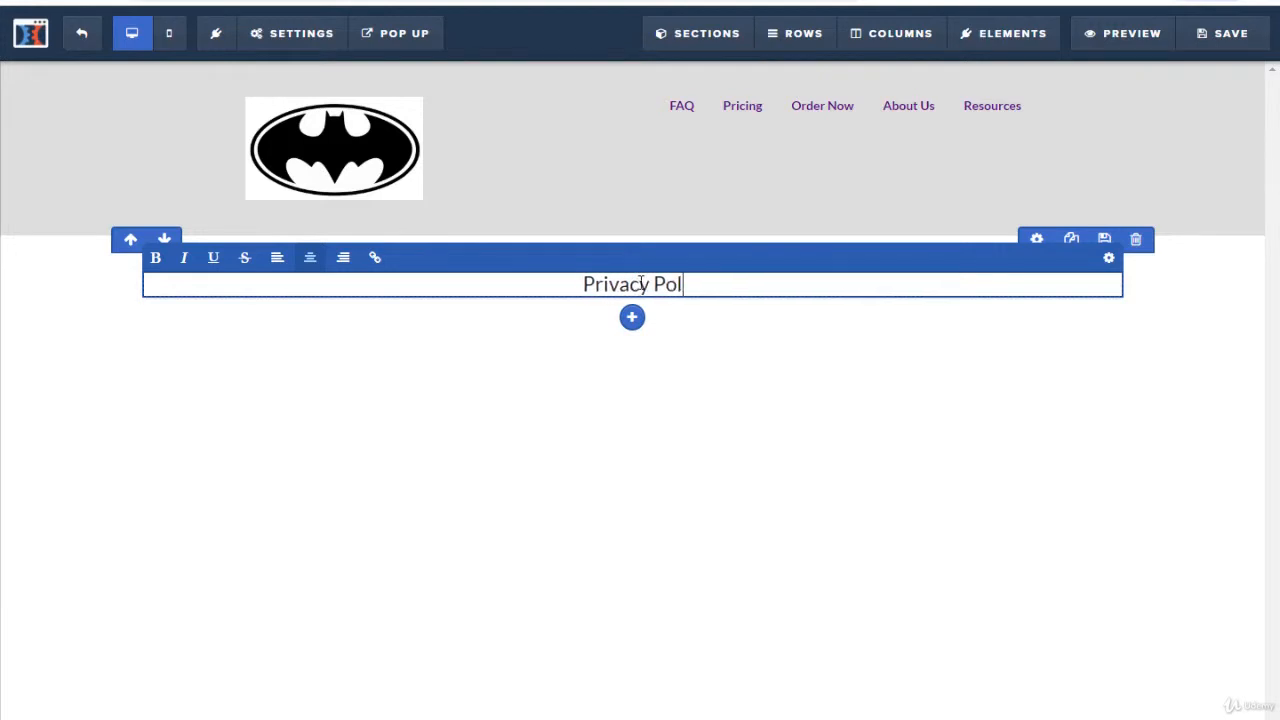
pyautogui.write('icy - C')
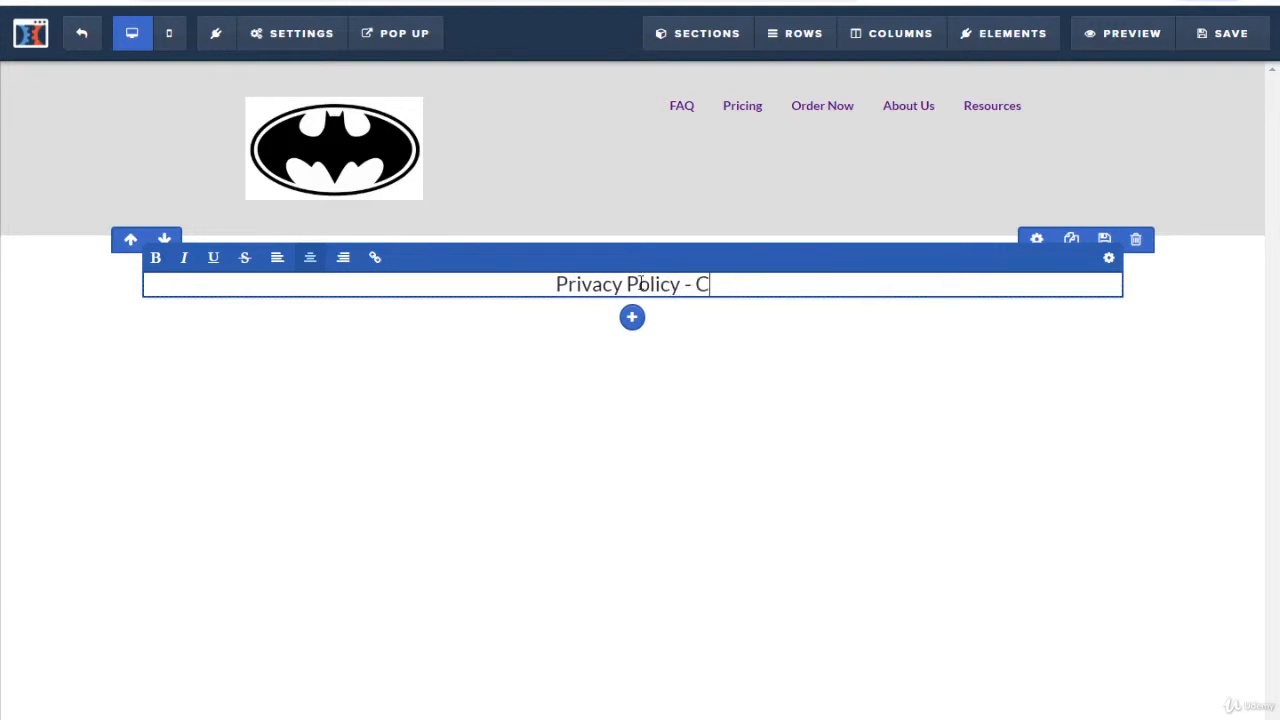
pyautogui.write('opyright ')
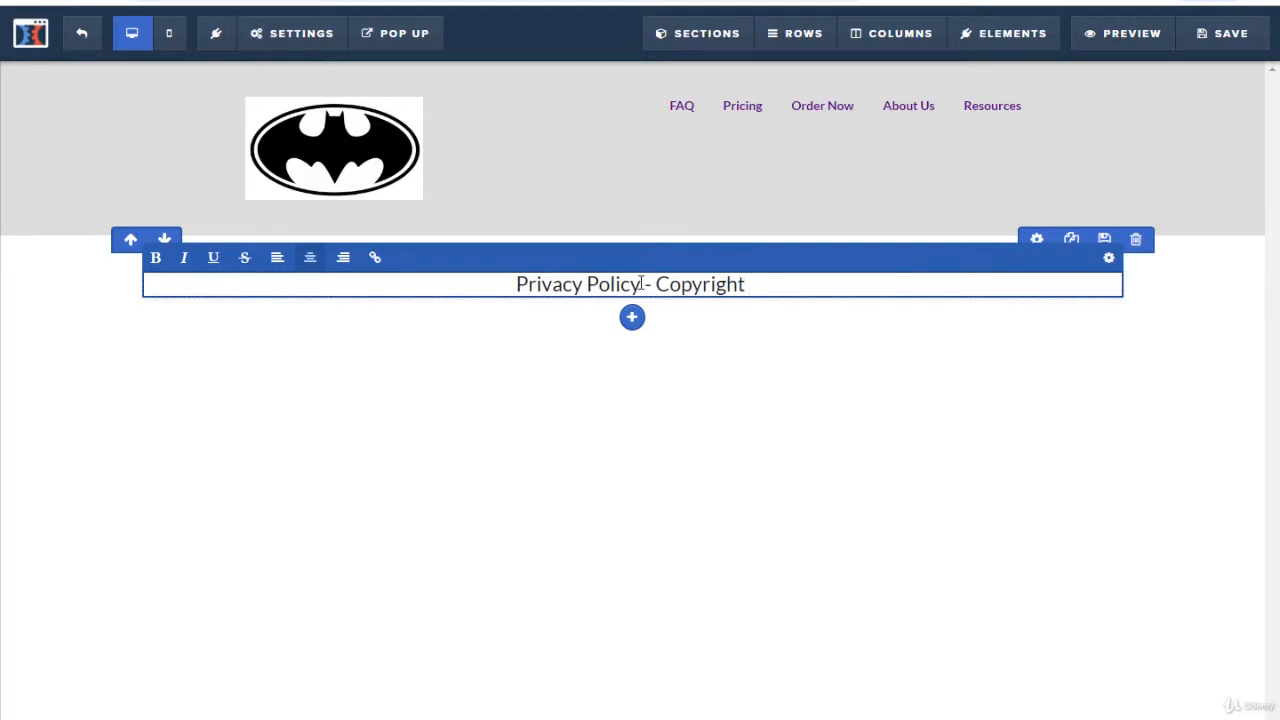
pyautogui.write('"ypu')
pyautogui.press('BackSpace')
pyautogui.press('BackSpace')
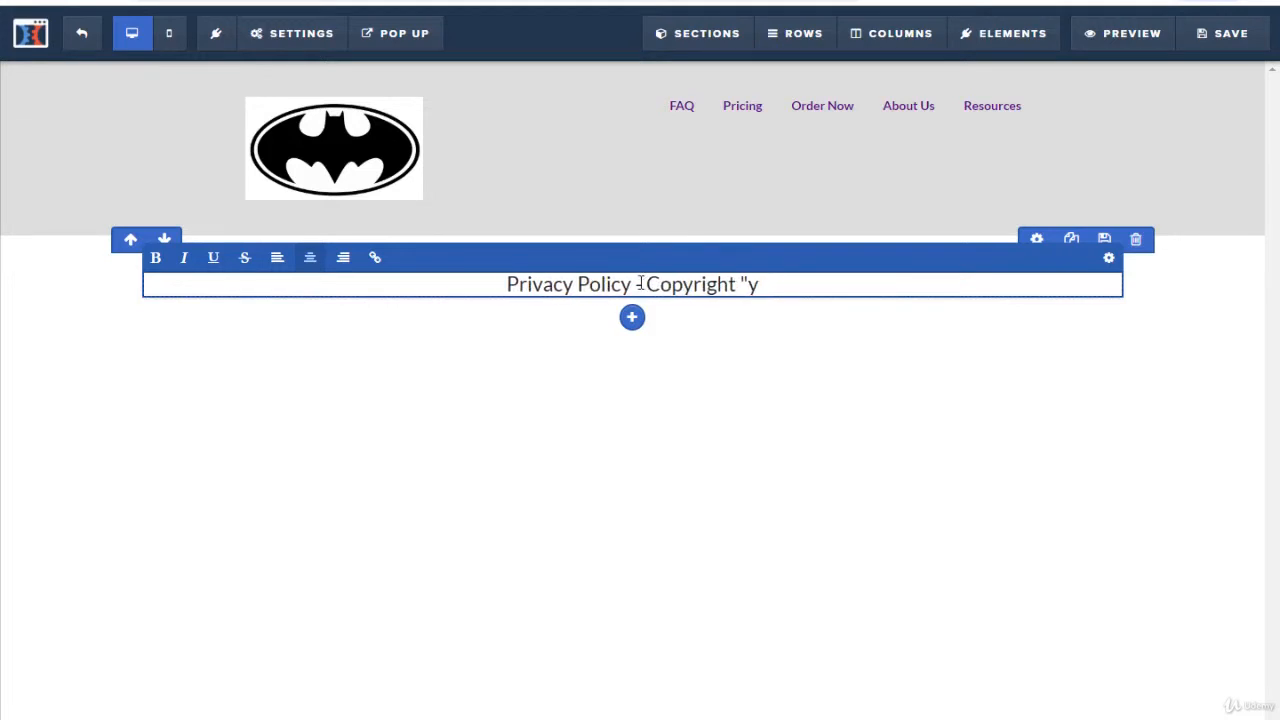
pyautogui.write('our busin')
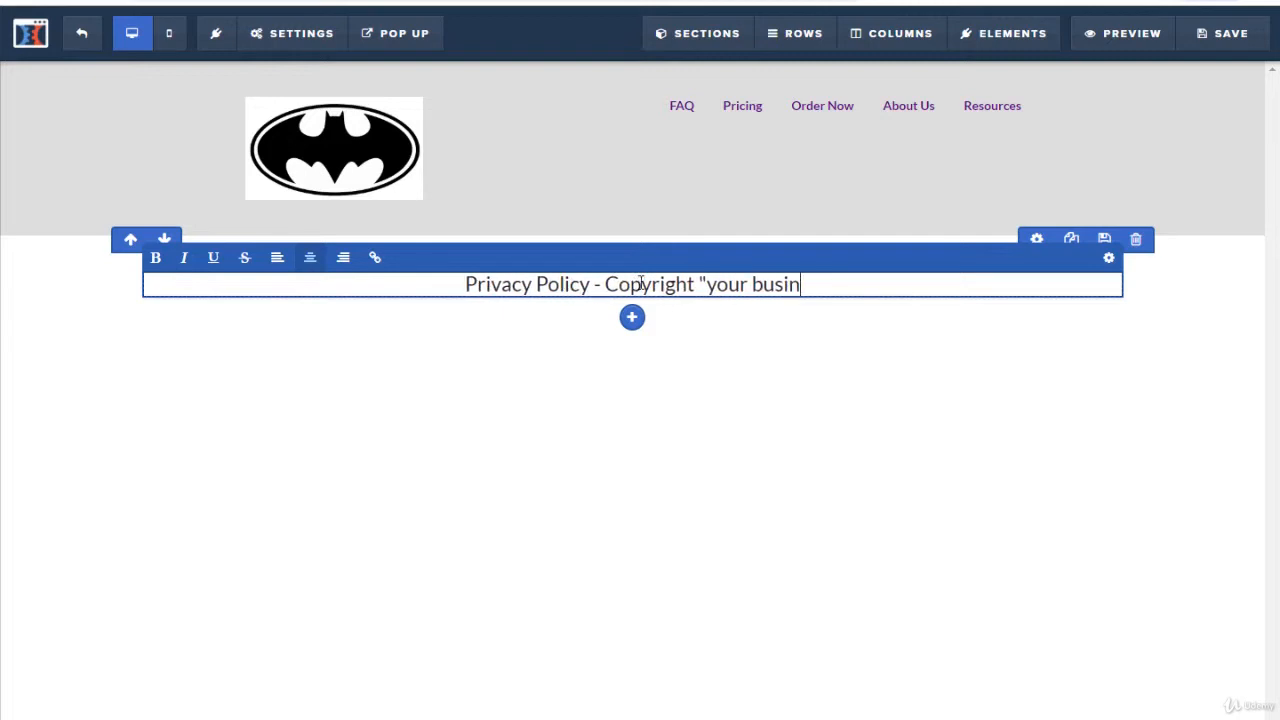
pyautogui.write('ess name:')
pyautogui.press('BackSpace')
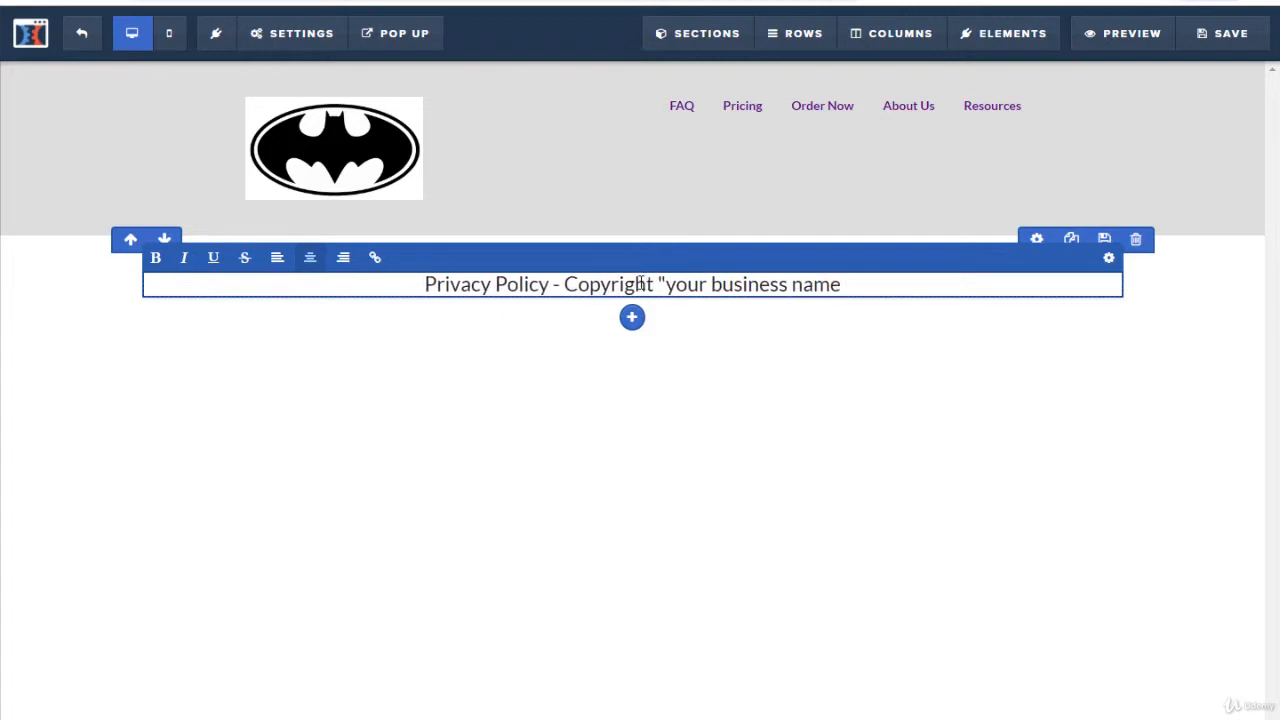
pyautogui.write('" -2019')
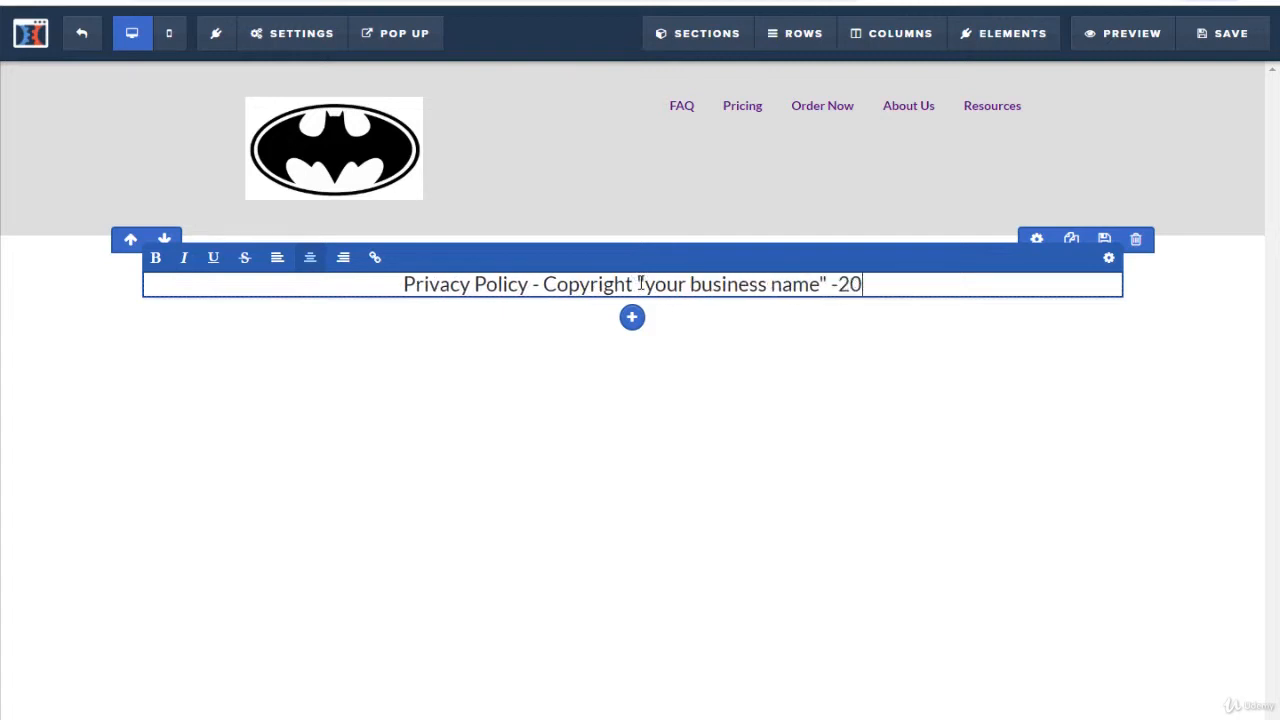
pyautogui.click(868, 379)
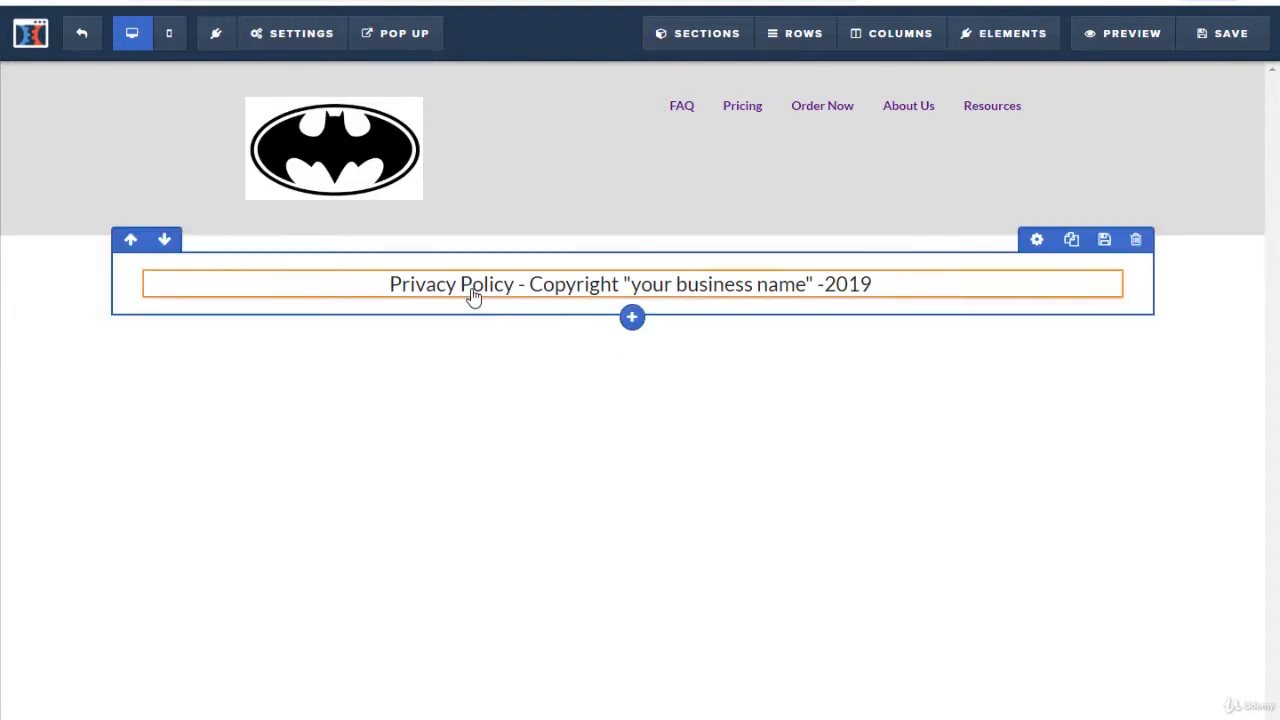
# Step: Turn the words "Privacy Policy" in the footer text into a link
pyautogui.click(391, 286)
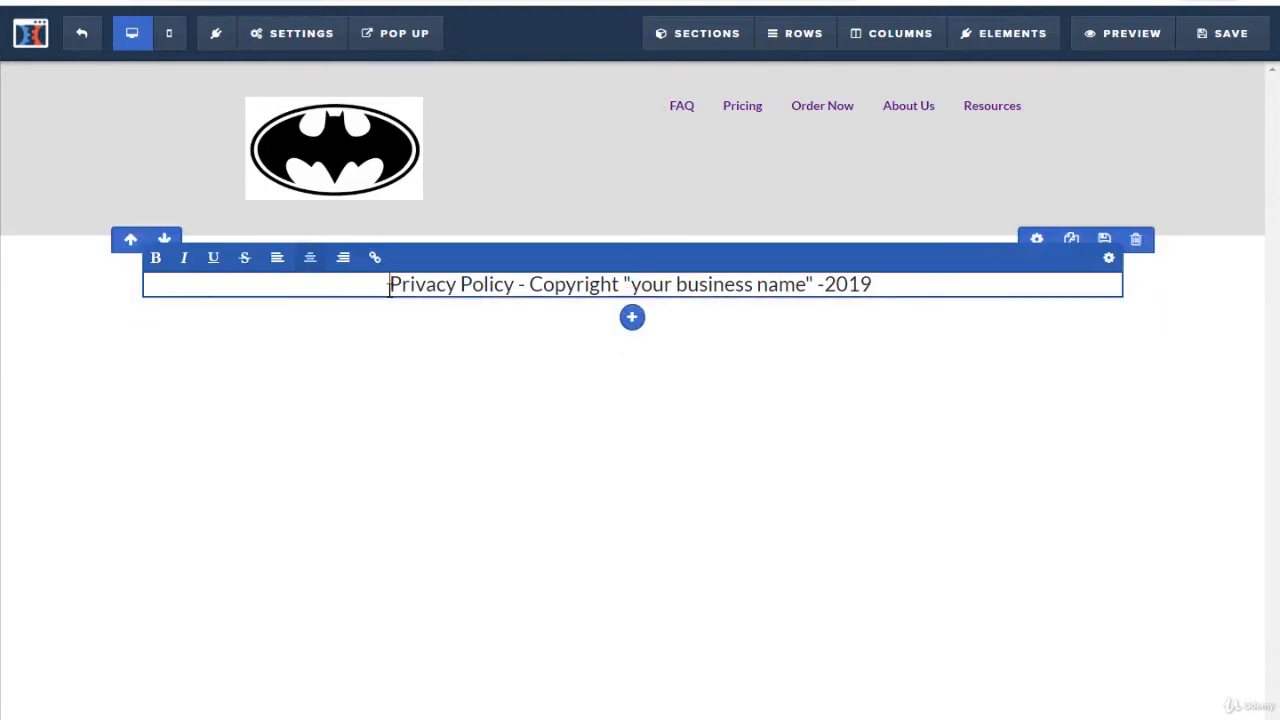
pyautogui.moveTo(390, 286); pyautogui.dragTo(512, 290)
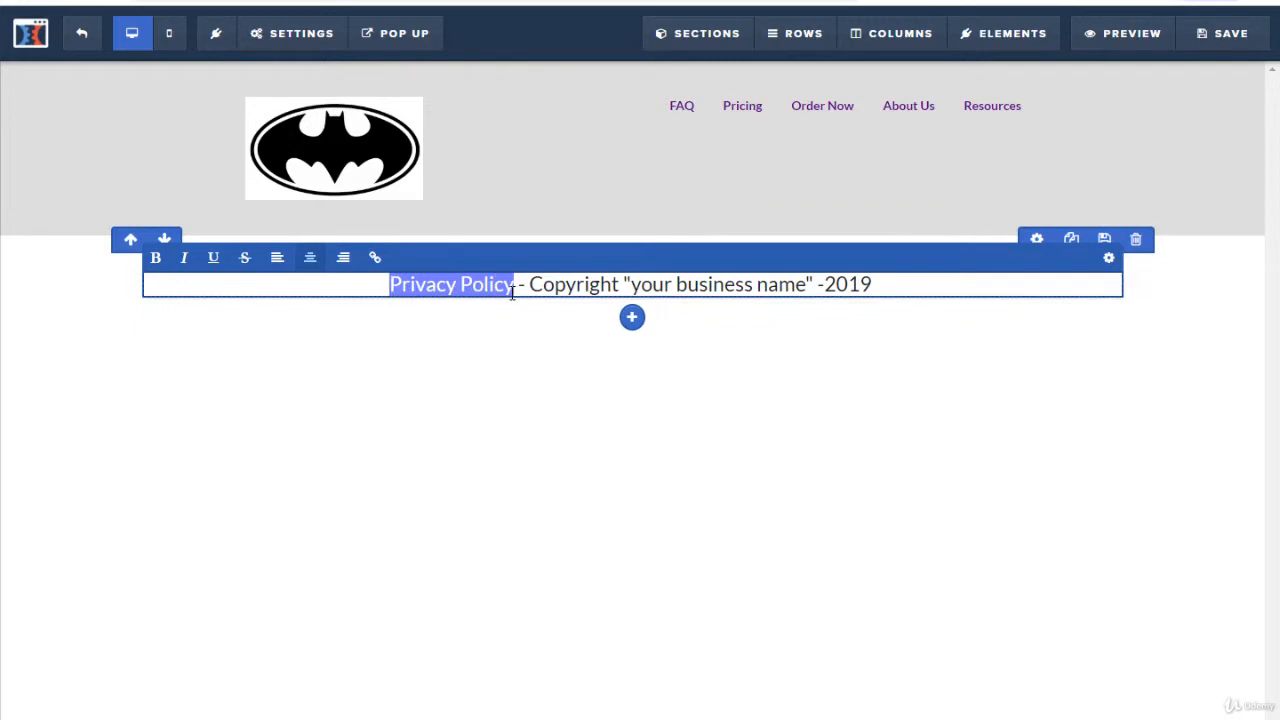
pyautogui.click(375, 257)
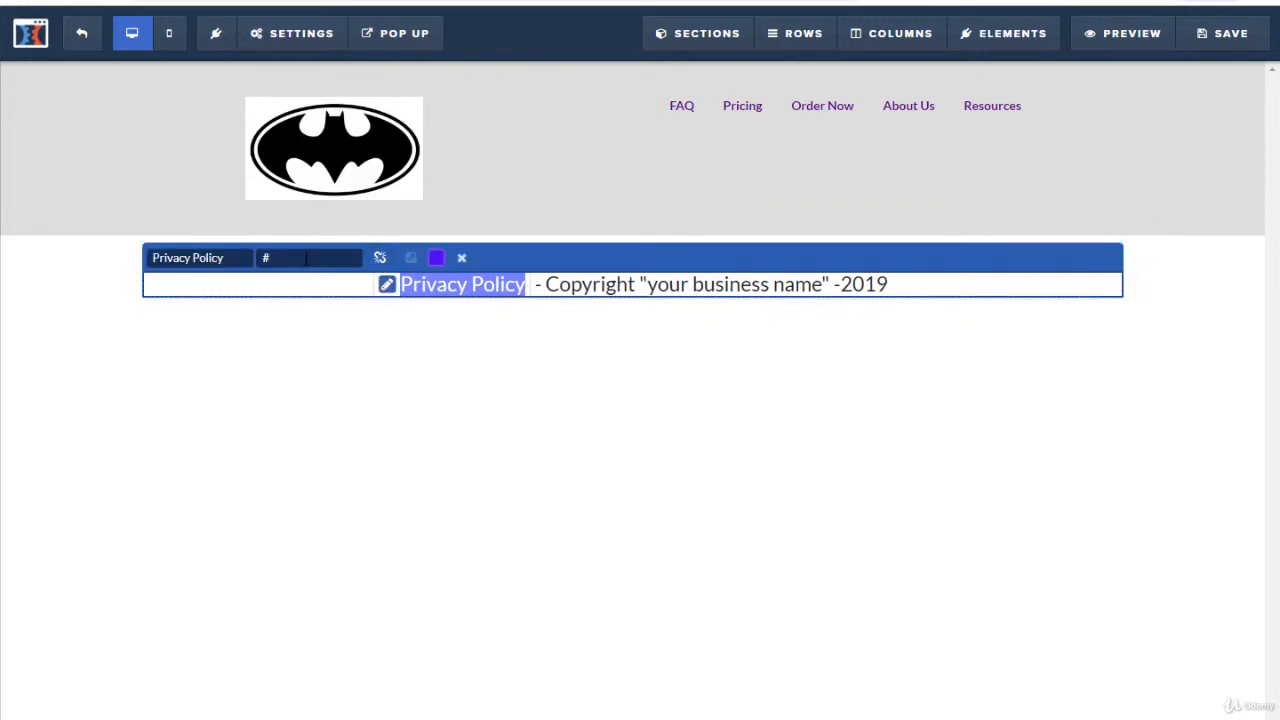
pyautogui.click(552, 284)
pyautogui.click(1078, 332)
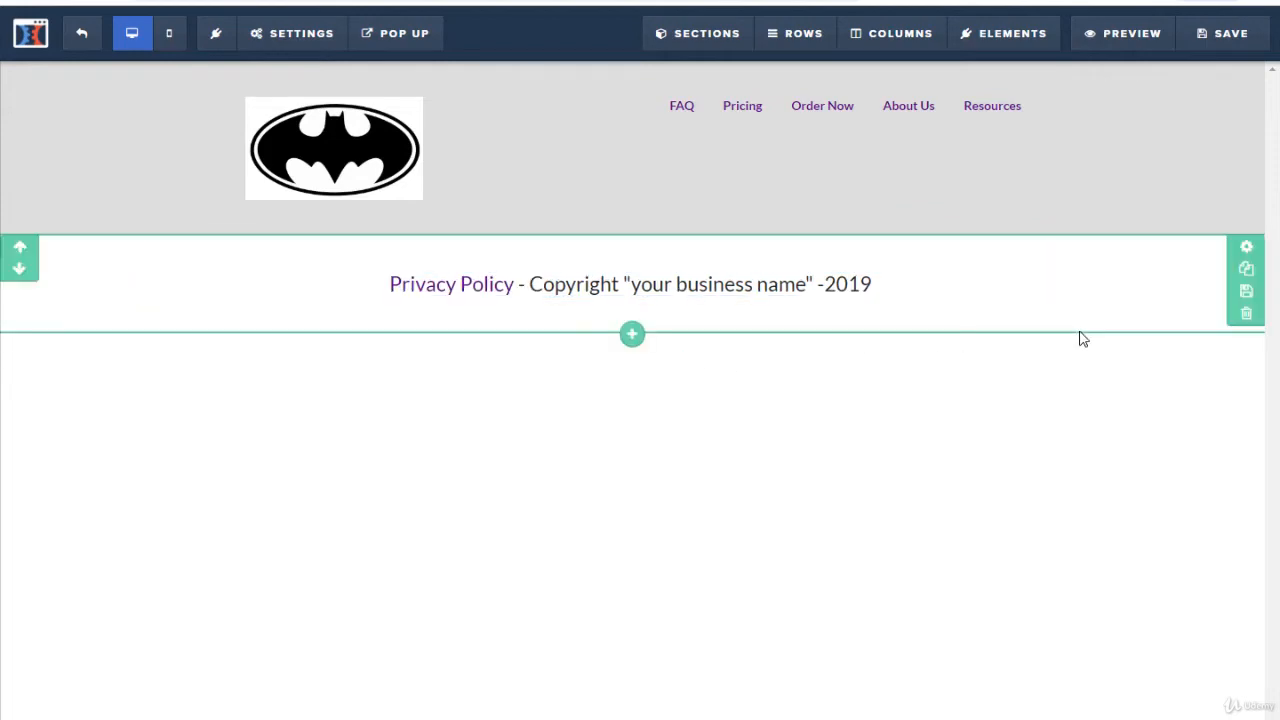
# Step: Save the privacy and copyright section as a personal template named "Footer"
pyautogui.click(1247, 293)
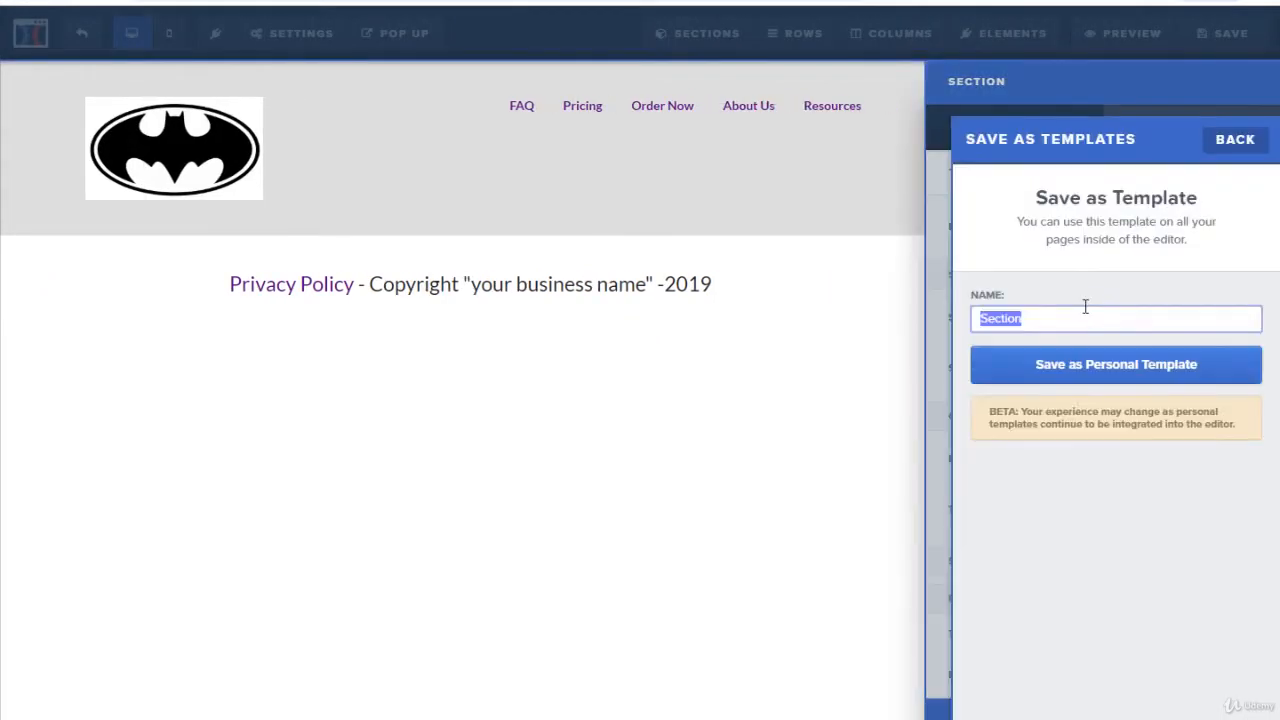
pyautogui.write('Footer')
pyautogui.click(1089, 366)
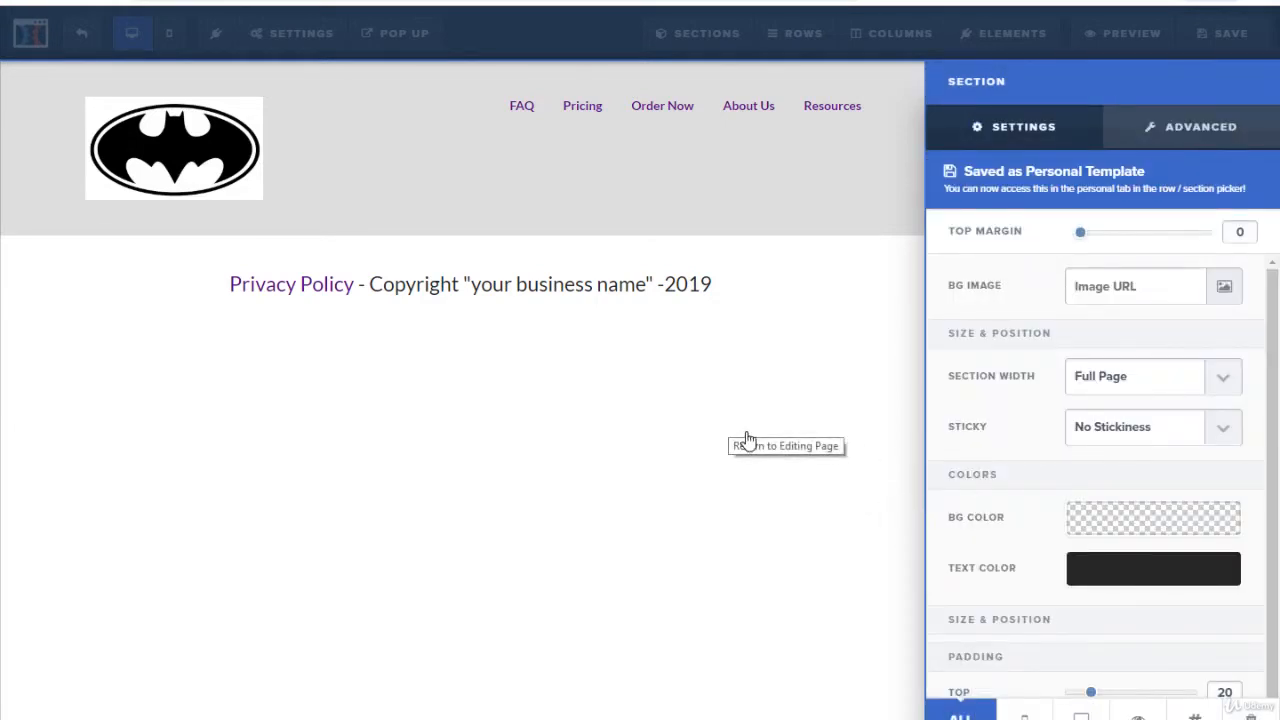
# Step: Save the page and set its SEO title to "Website"
pyautogui.click(1247, 36)
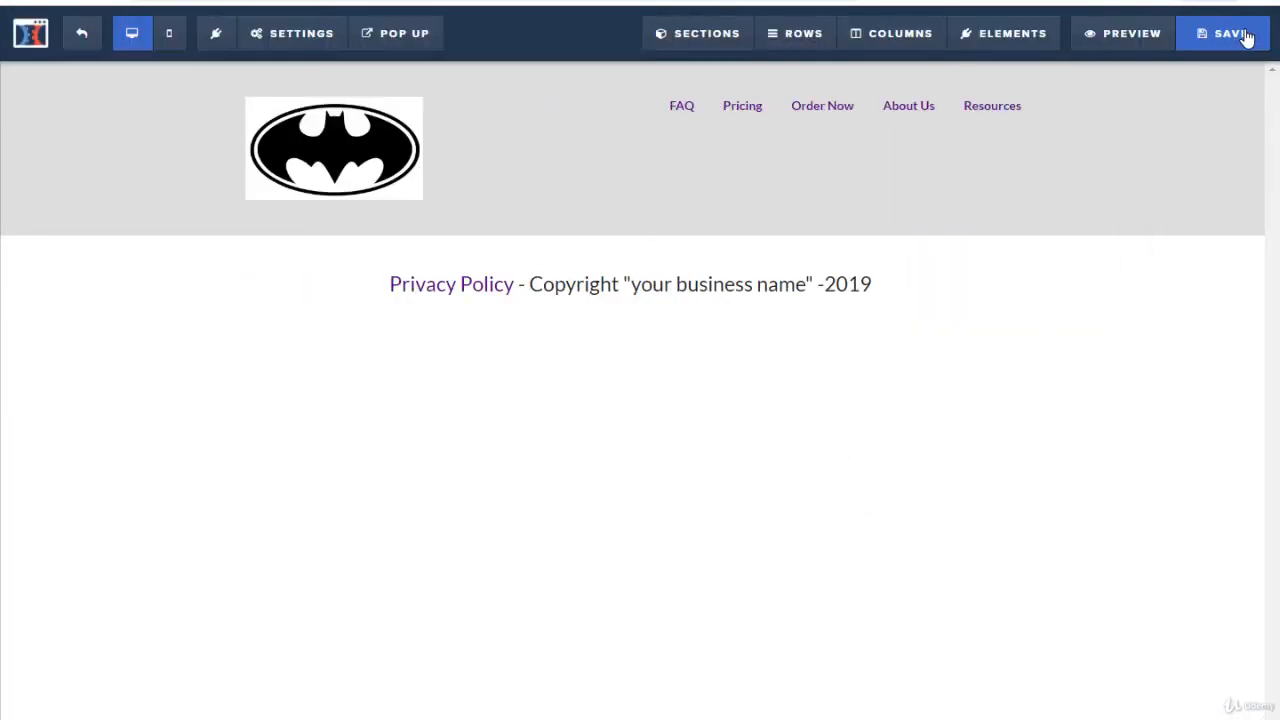
pyautogui.click(1247, 36)
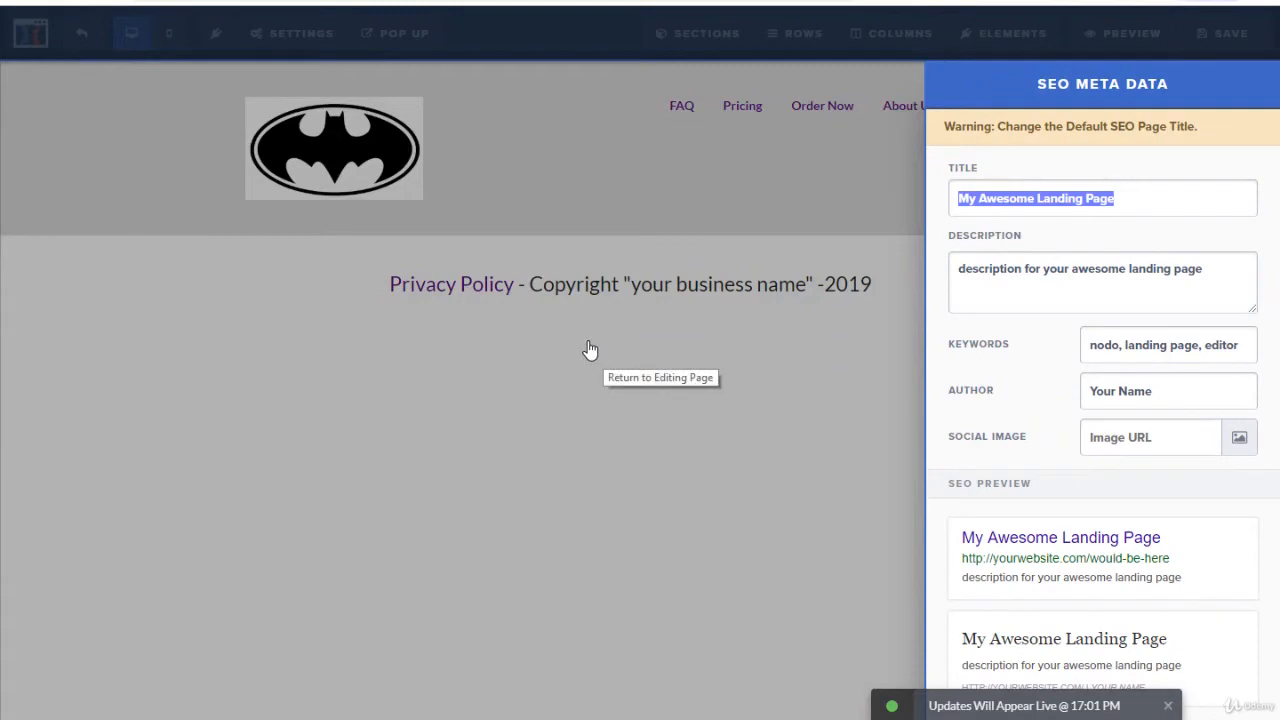
pyautogui.write('Se')
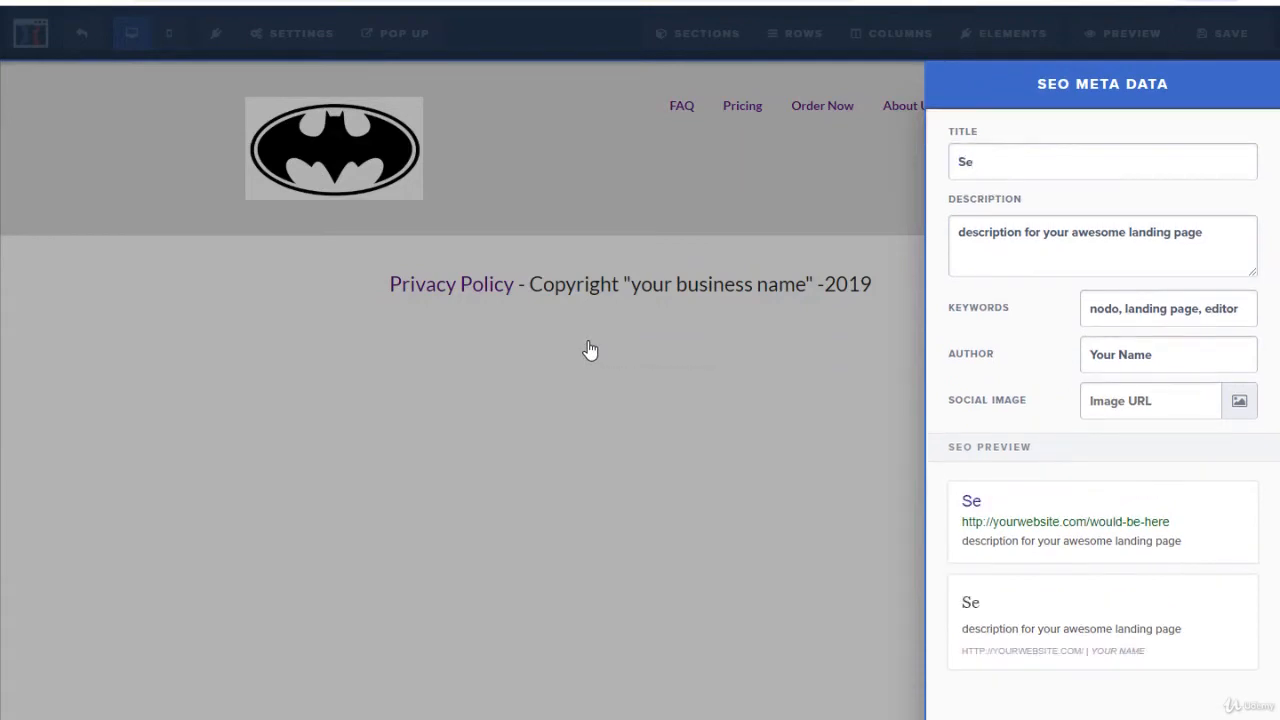
pyautogui.press('BackSpace')
pyautogui.press('BackSpace')
pyautogui.write('Website')
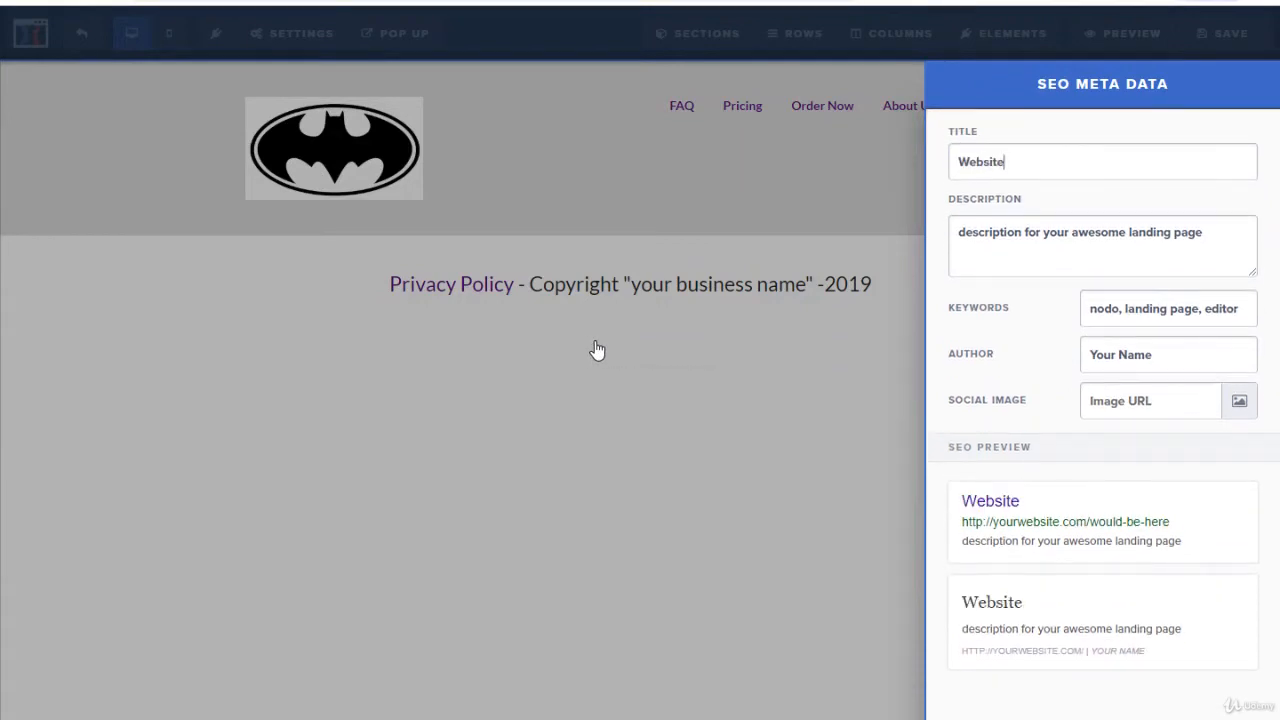
pyautogui.click(657, 482)
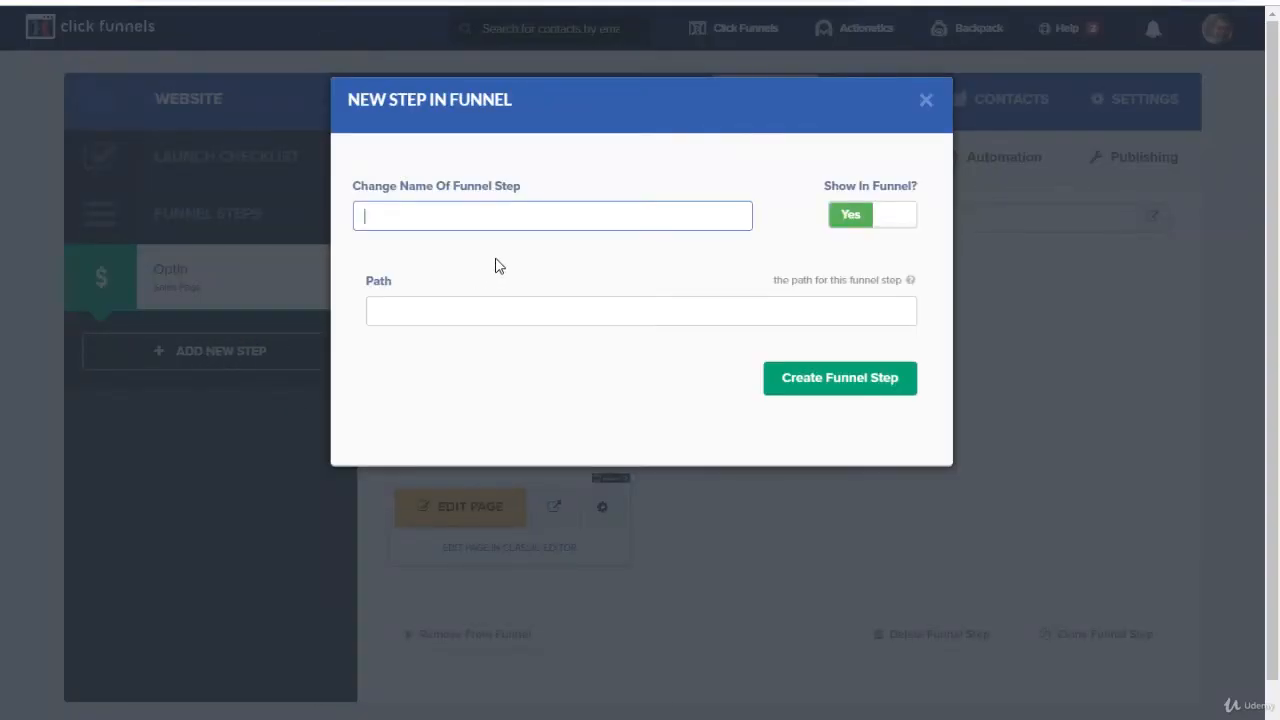
# Step: Create a funnel step named "next" and apply the Dark Sales Page template from the sales page templates
pyautogui.write('ext')
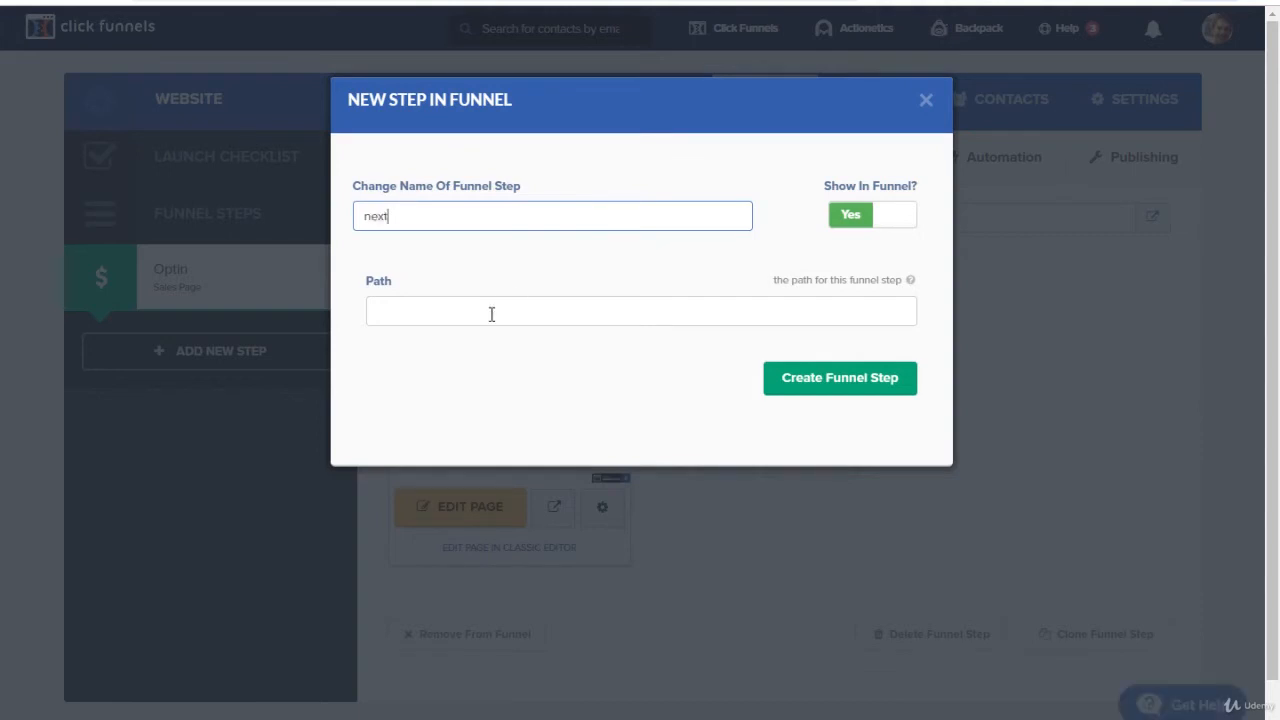
pyautogui.click(845, 385)
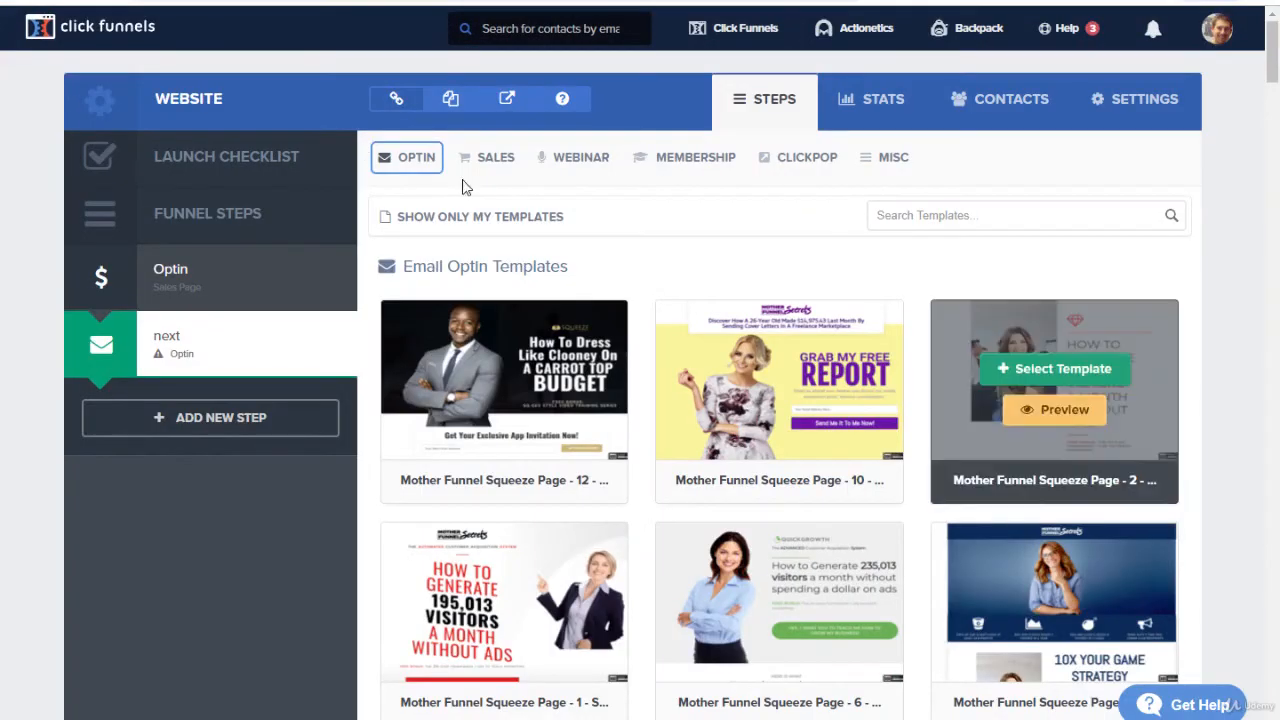
pyautogui.click(496, 163)
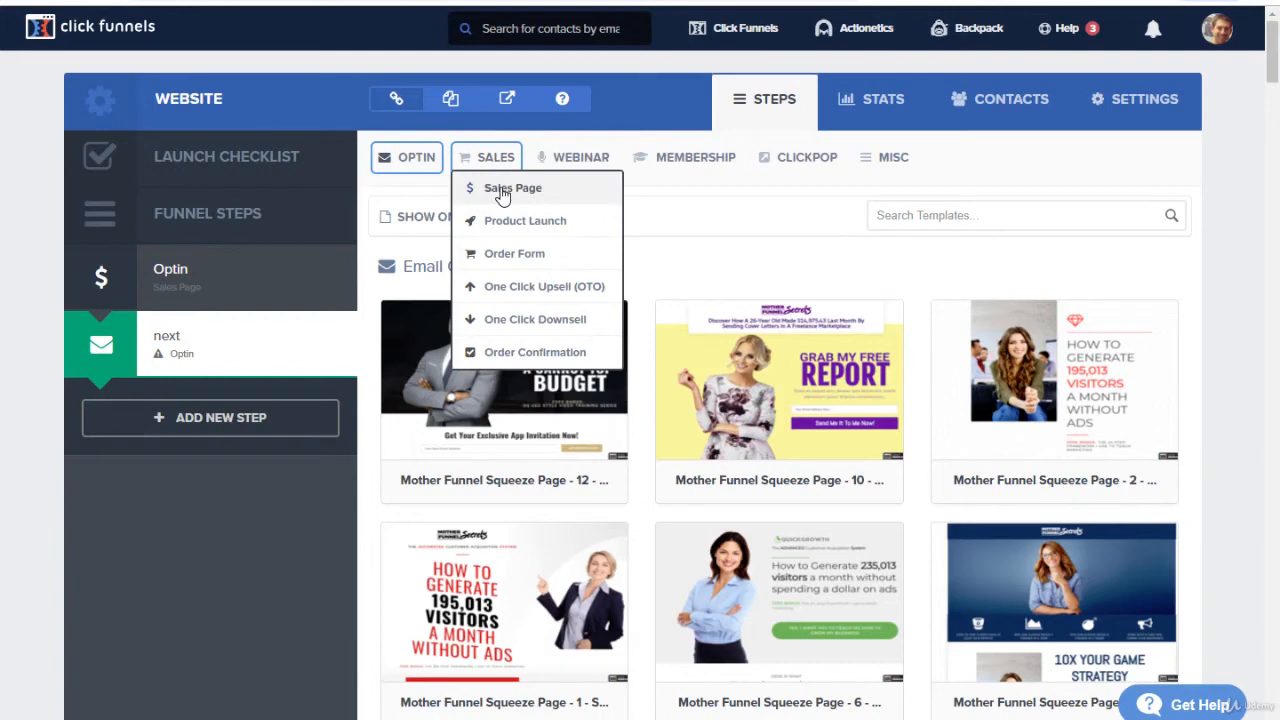
pyautogui.click(501, 193)
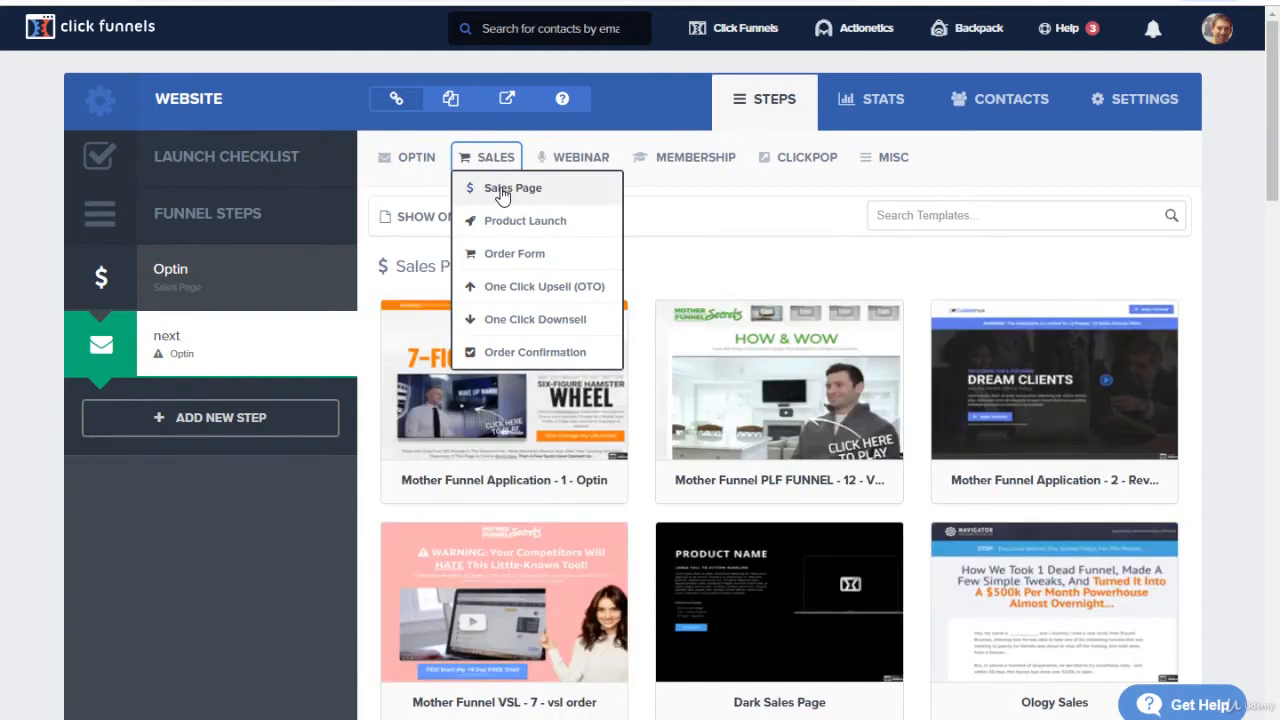
pyautogui.moveTo(877, 374)
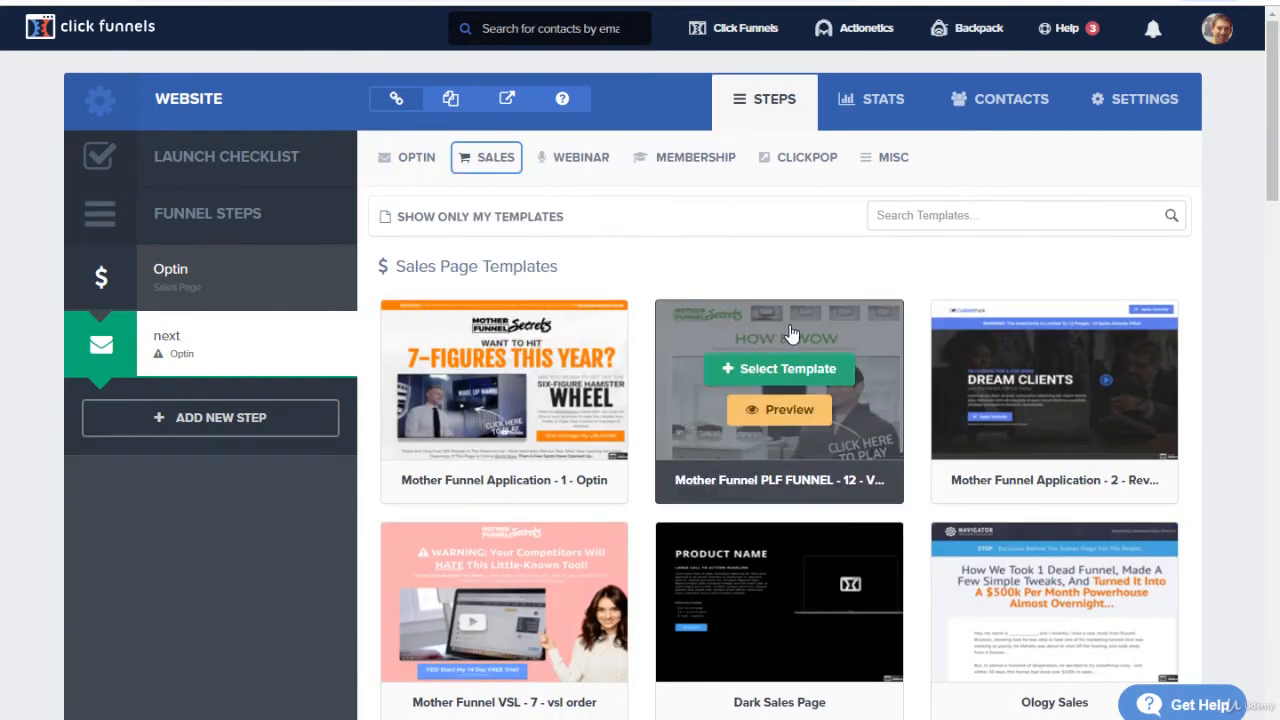
pyautogui.scroll(-2, 800, 440)
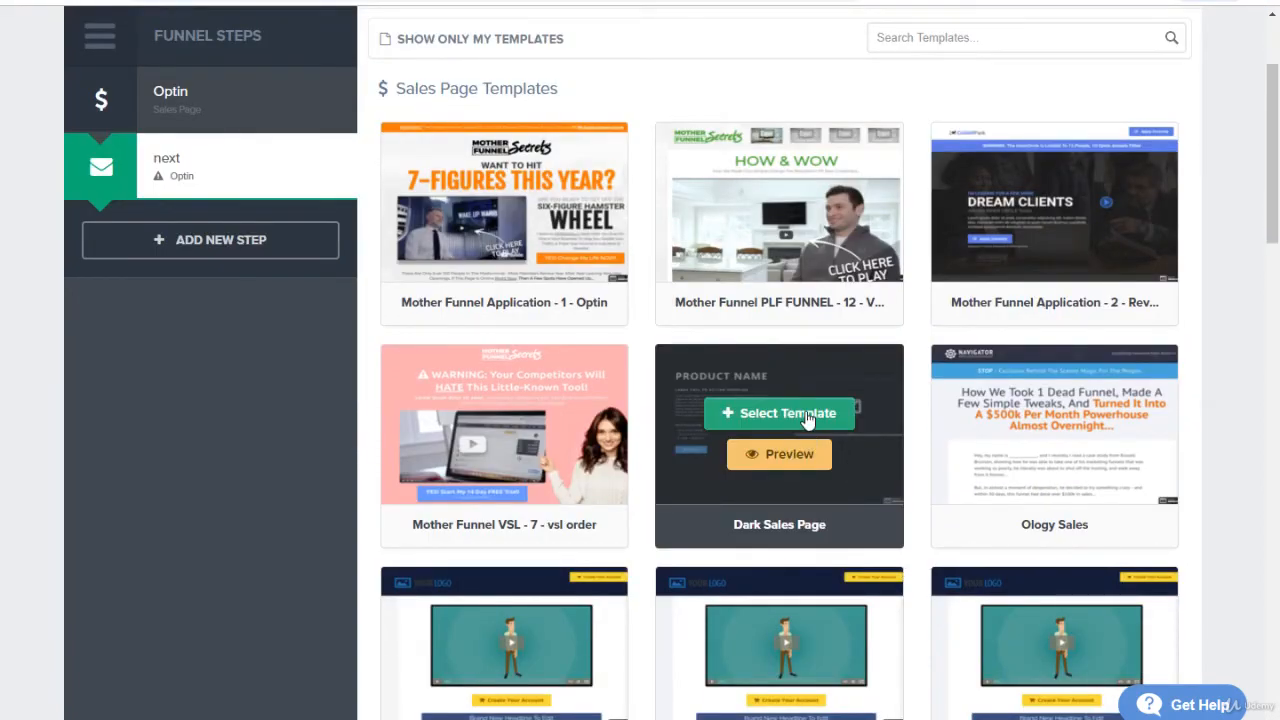
pyautogui.click(808, 418)
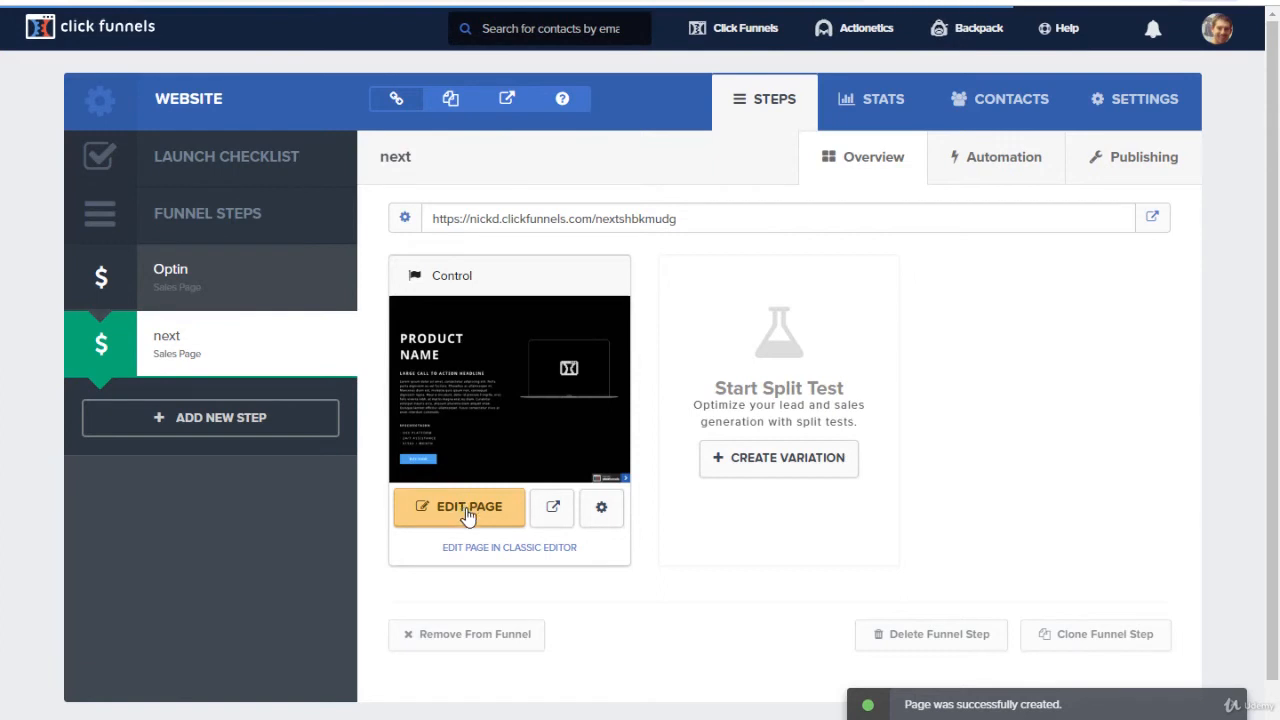
# Step: Open the "next" page for editing and add the saved Header section from the personal sections near its top
pyautogui.click(467, 514)
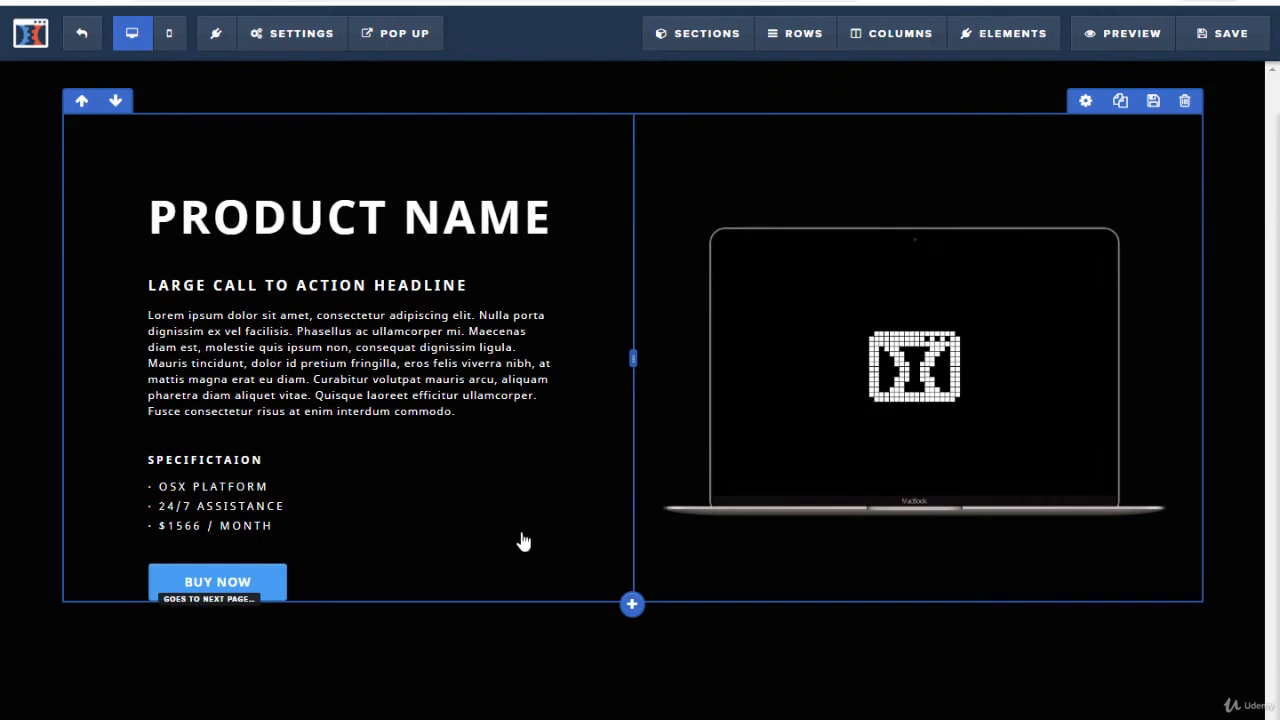
pyautogui.click(690, 40)
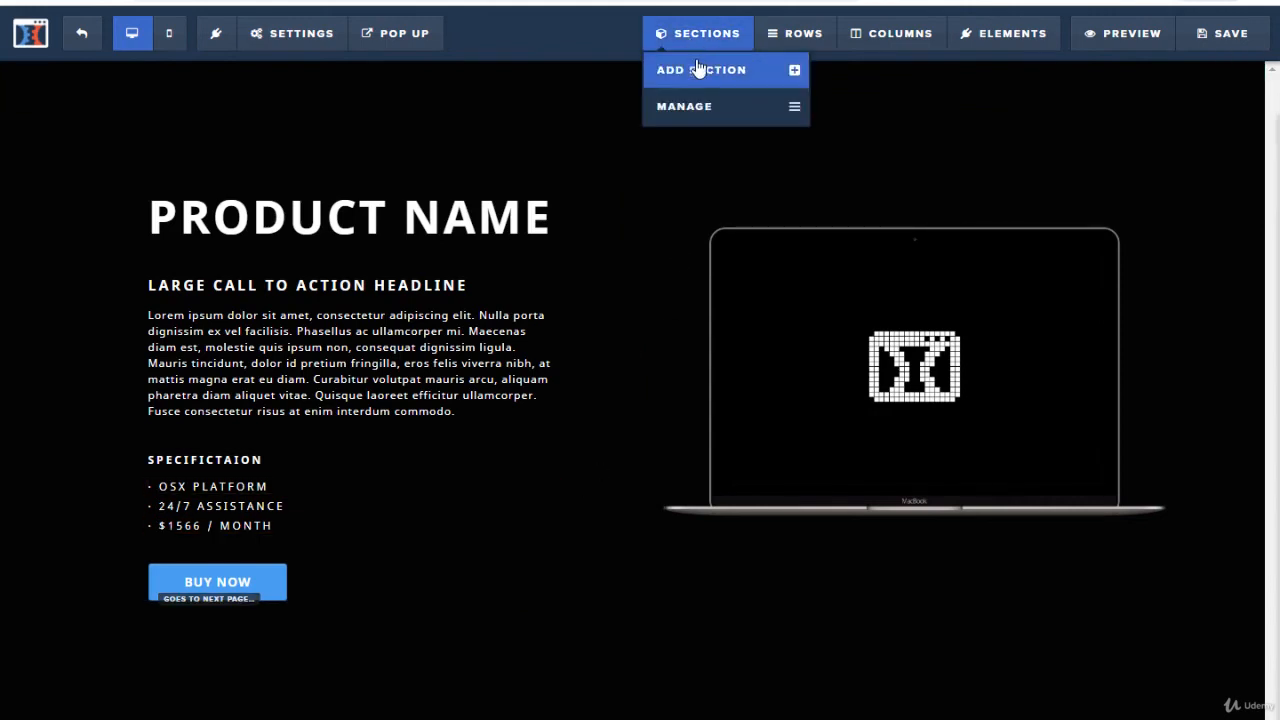
pyautogui.click(718, 83)
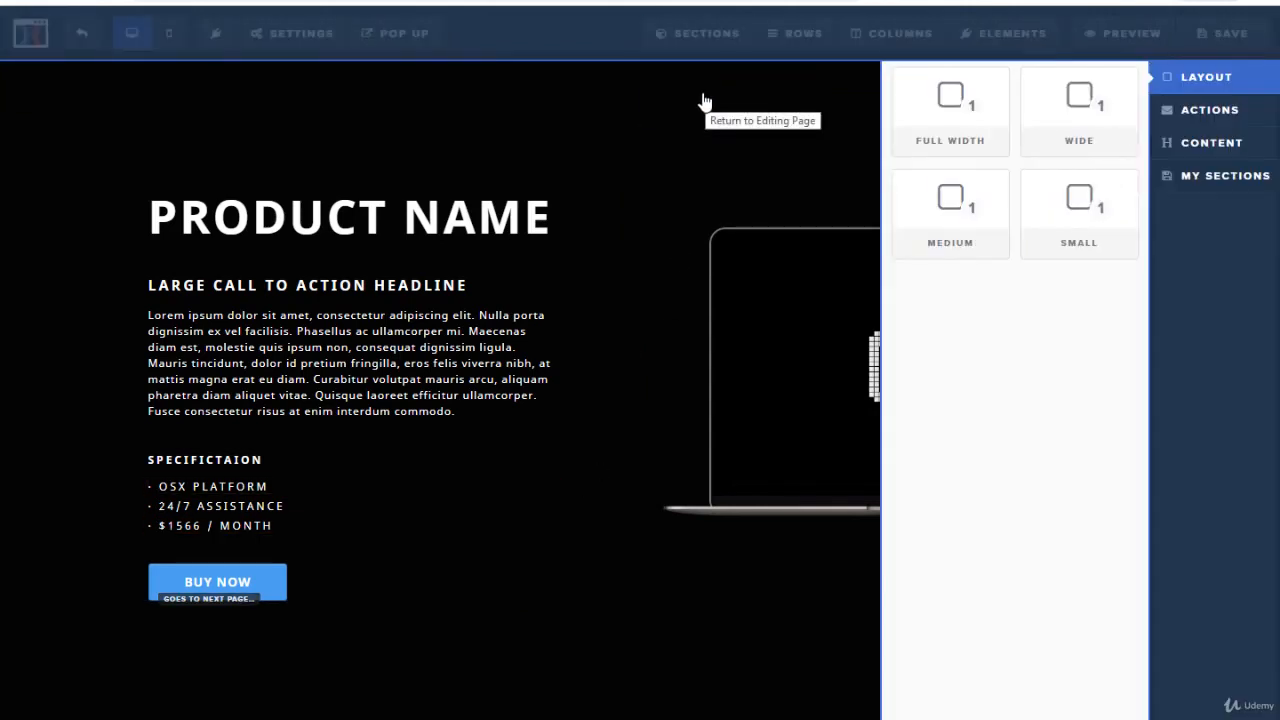
pyautogui.click(1225, 178)
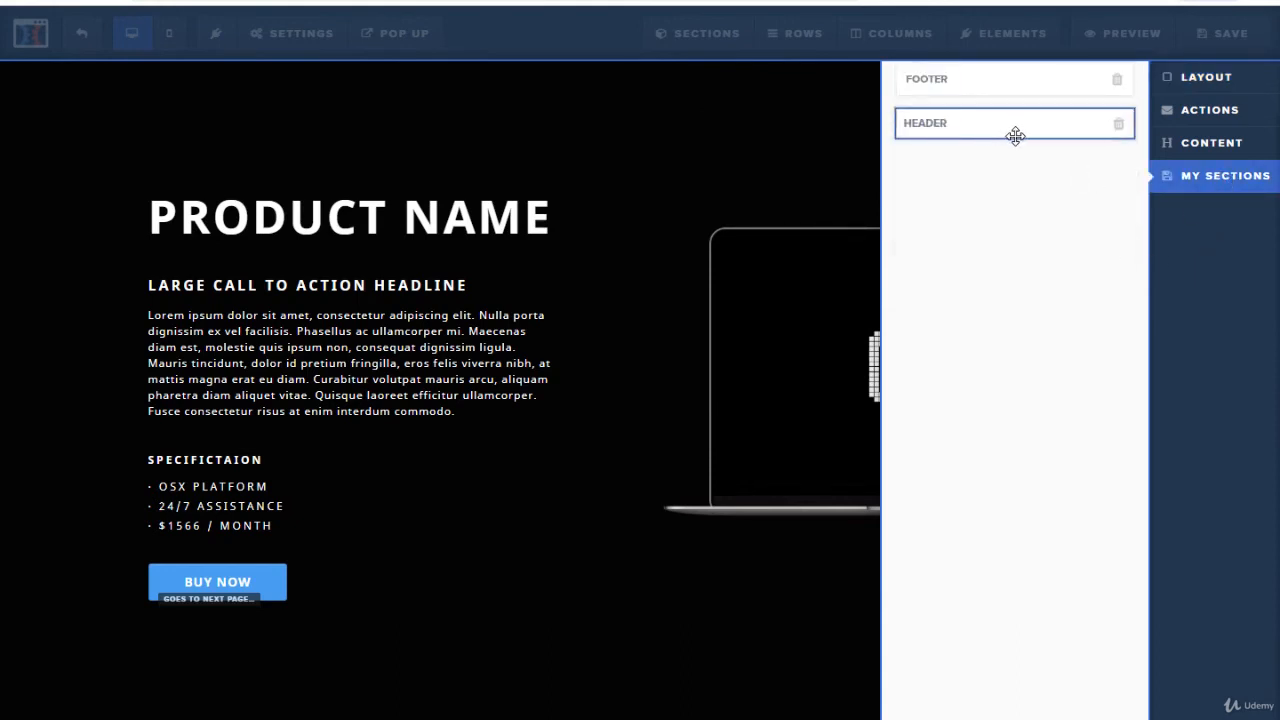
pyautogui.moveTo(1008, 132); pyautogui.dragTo(700, 131)
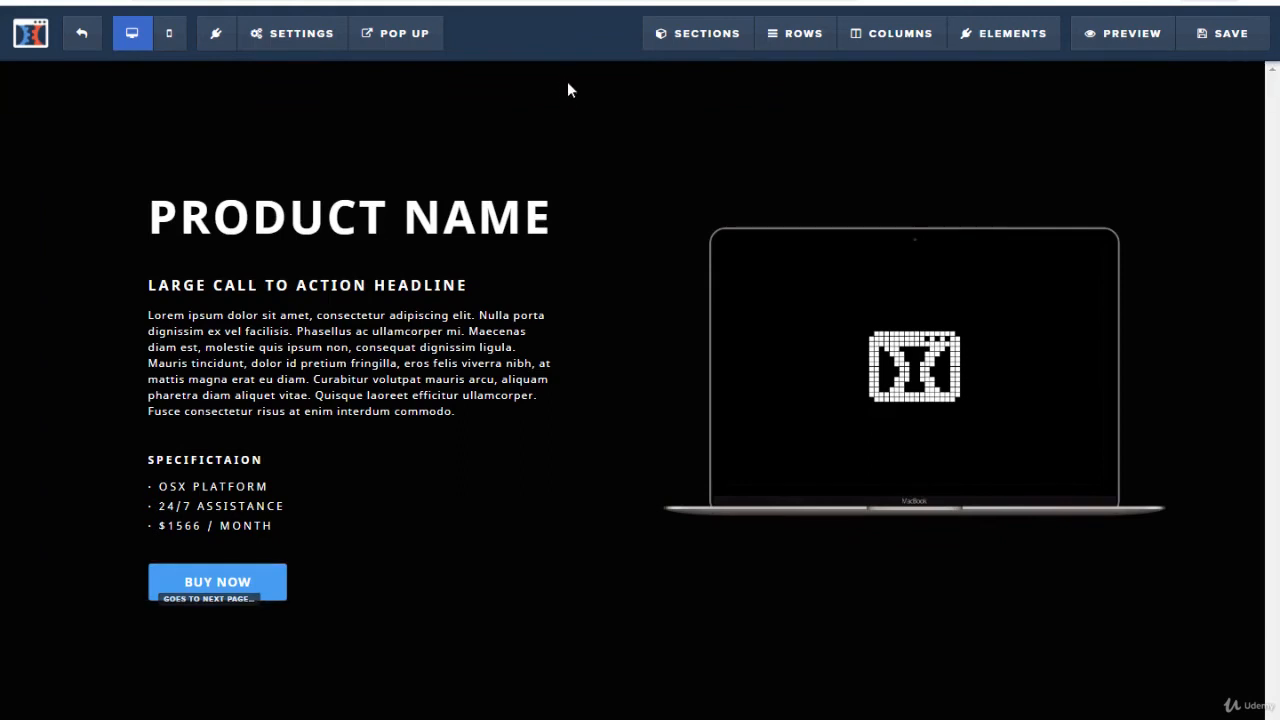
# Step: Add the saved Header section from the personal sections at the very top of the page, above the product section
pyautogui.moveTo(737, 38)
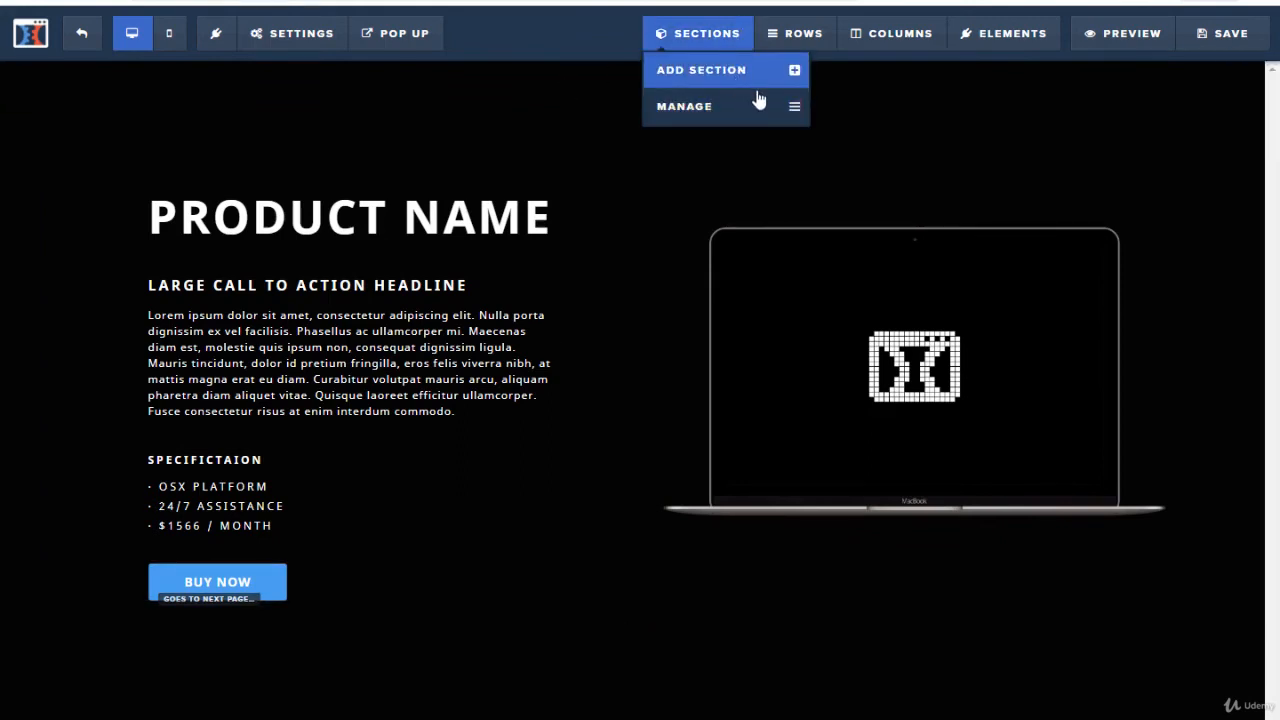
pyautogui.click(750, 78)
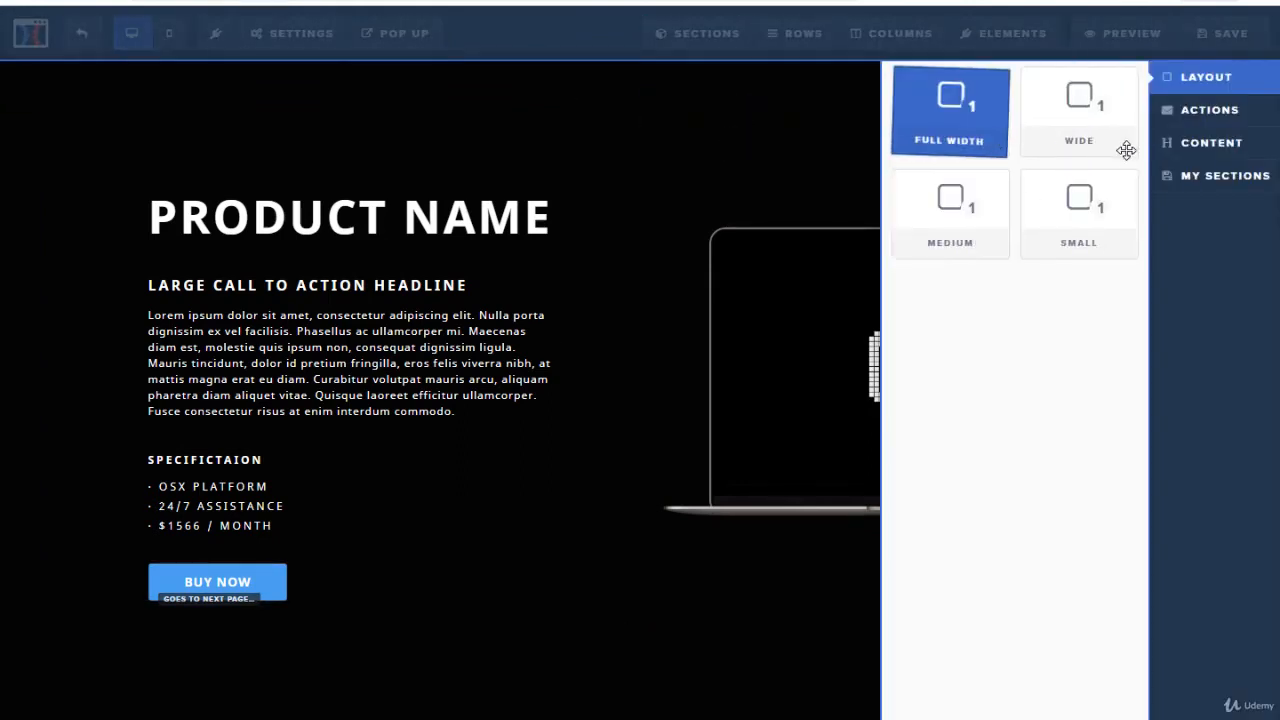
pyautogui.click(1205, 182)
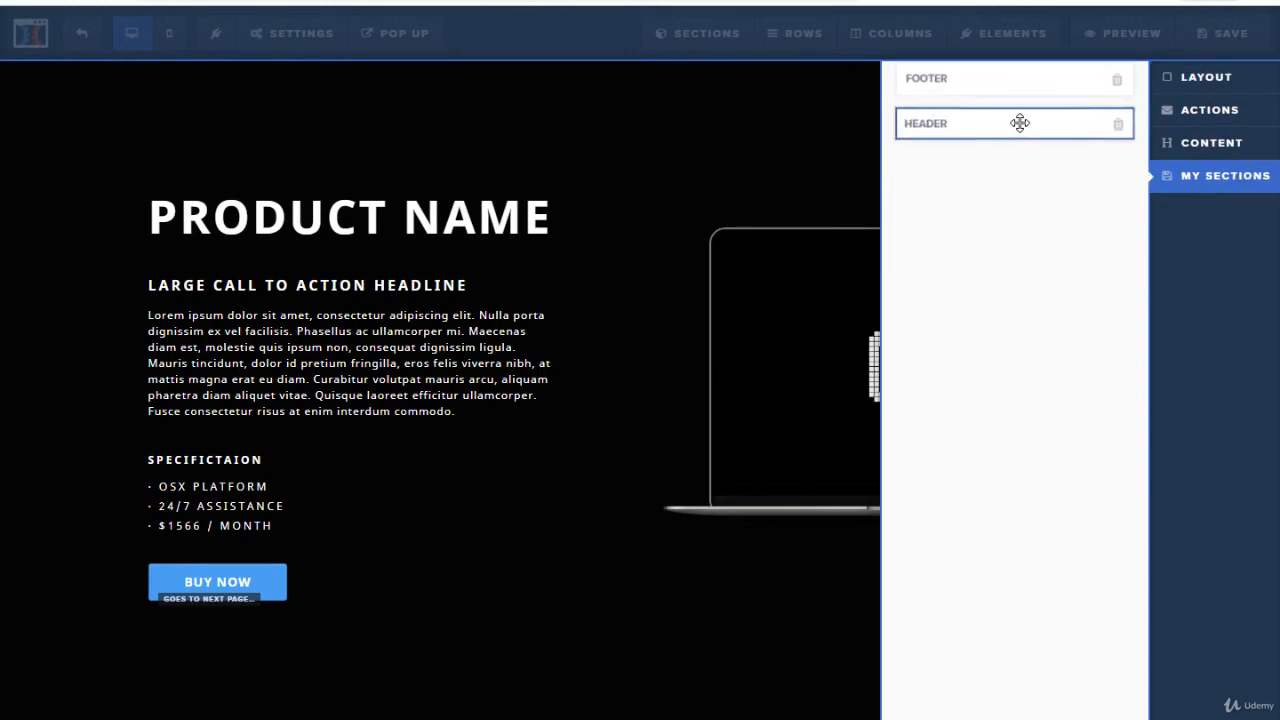
pyautogui.moveTo(1019, 122)
pyautogui.mouseDown()
pyautogui.moveTo(586, 80)
pyautogui.moveTo(603, 92)
pyautogui.mouseUp()
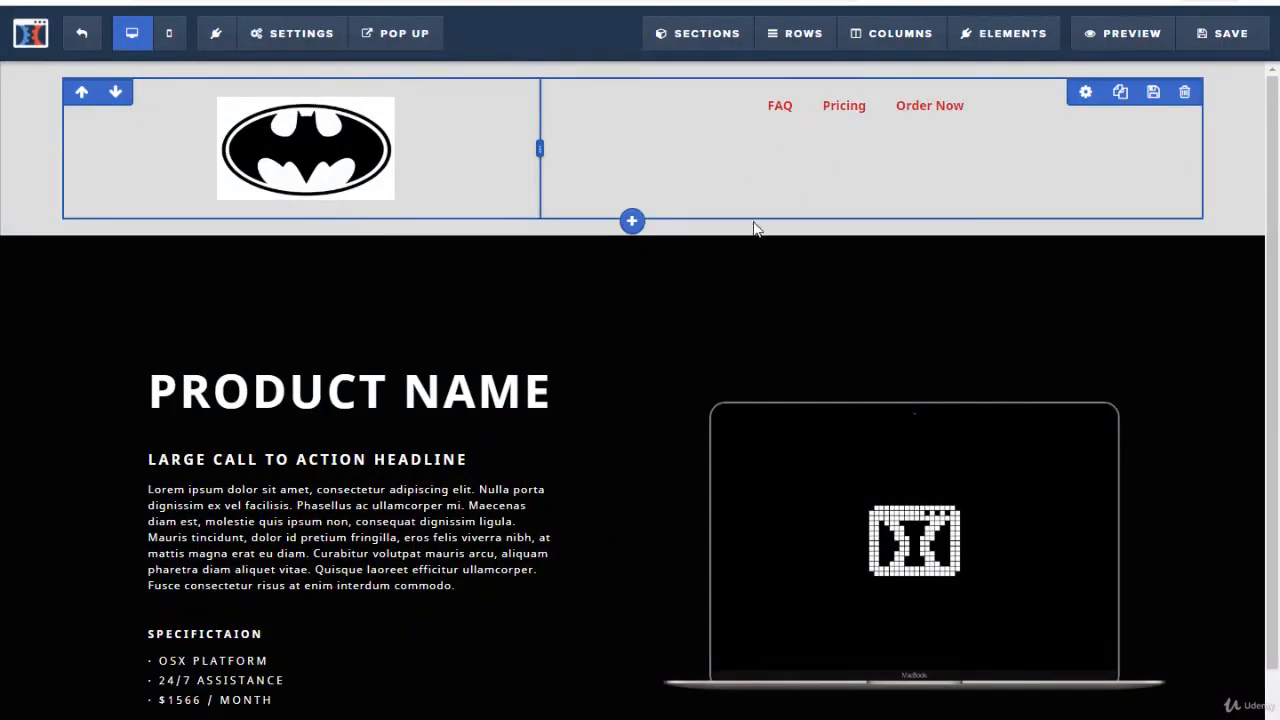
# Step: Add the saved Footer section from the personal sections at the end of the page, below the product section
pyautogui.scroll(-1, 655, 545)
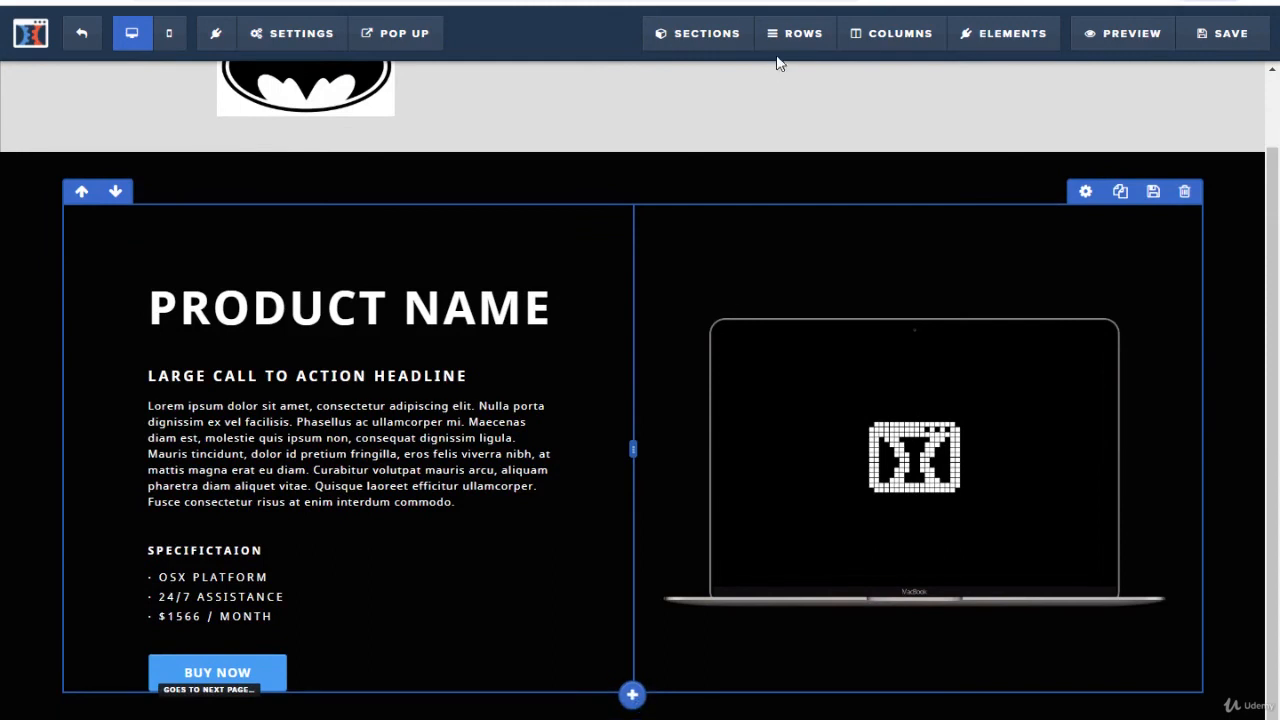
pyautogui.moveTo(728, 44)
pyautogui.click(725, 71)
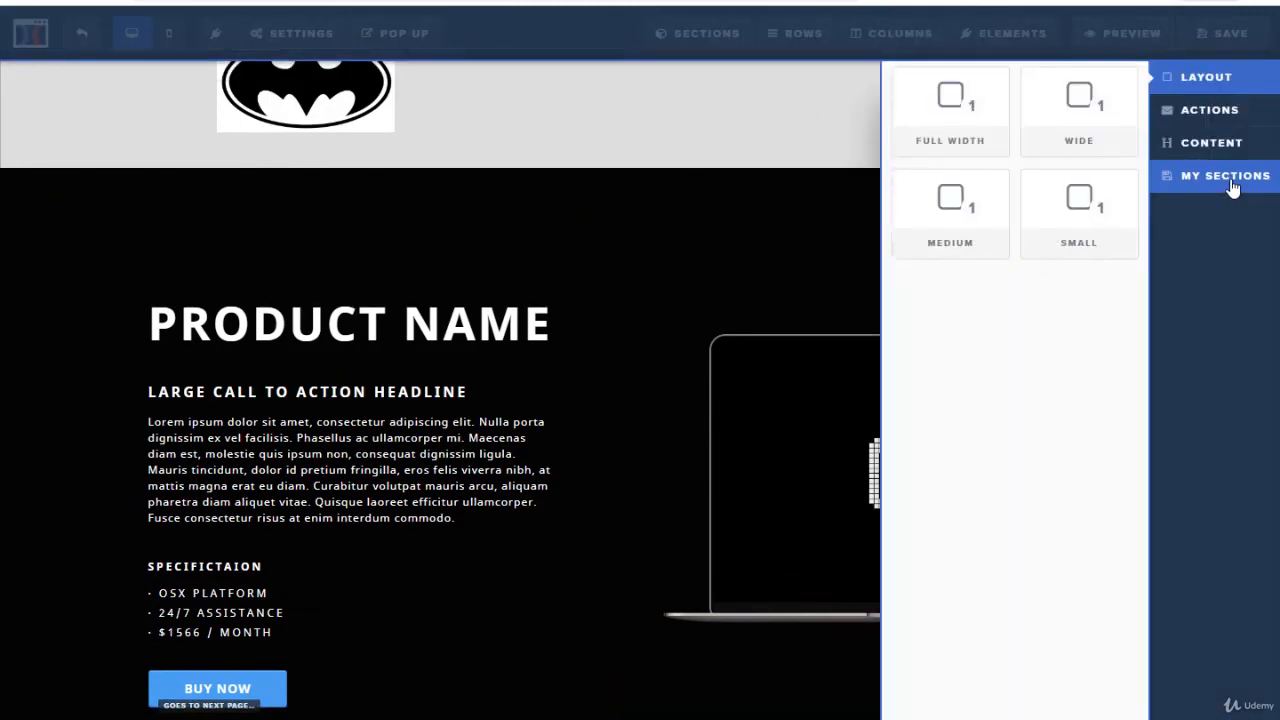
pyautogui.click(1233, 189)
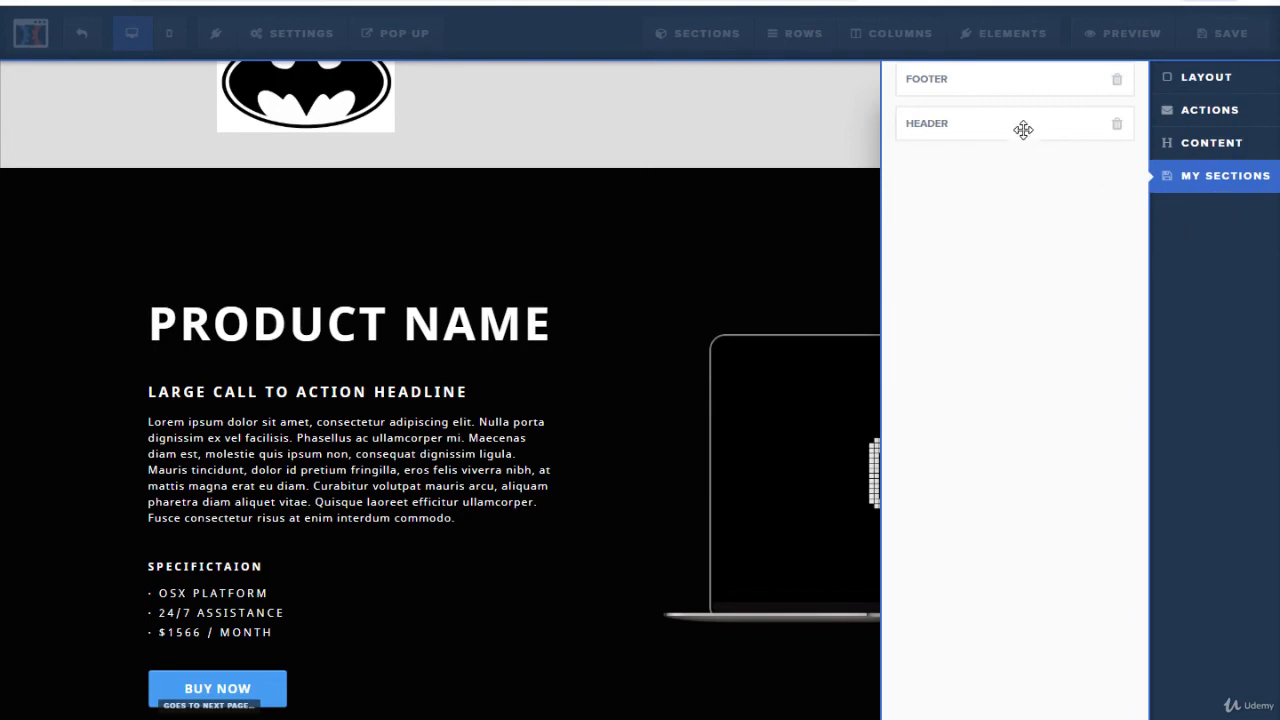
pyautogui.moveTo(978, 97); pyautogui.dragTo(640, 708)
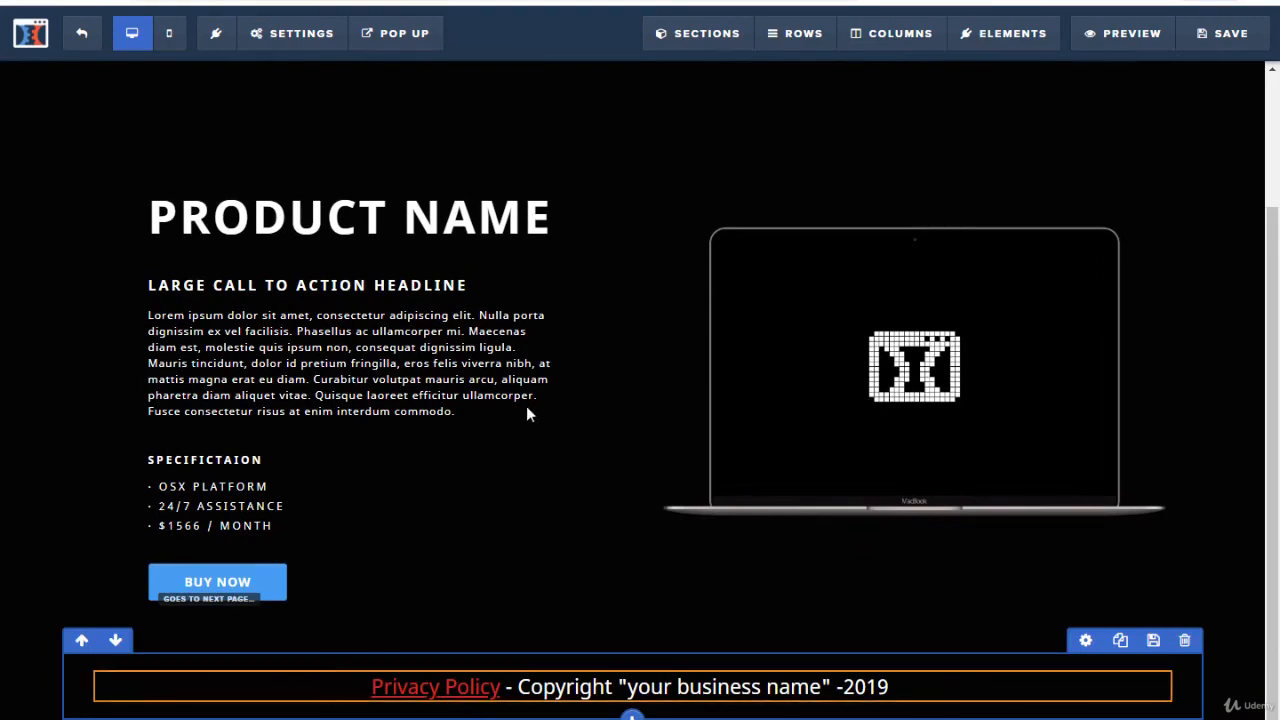
pyautogui.scroll(2, 560, 414)
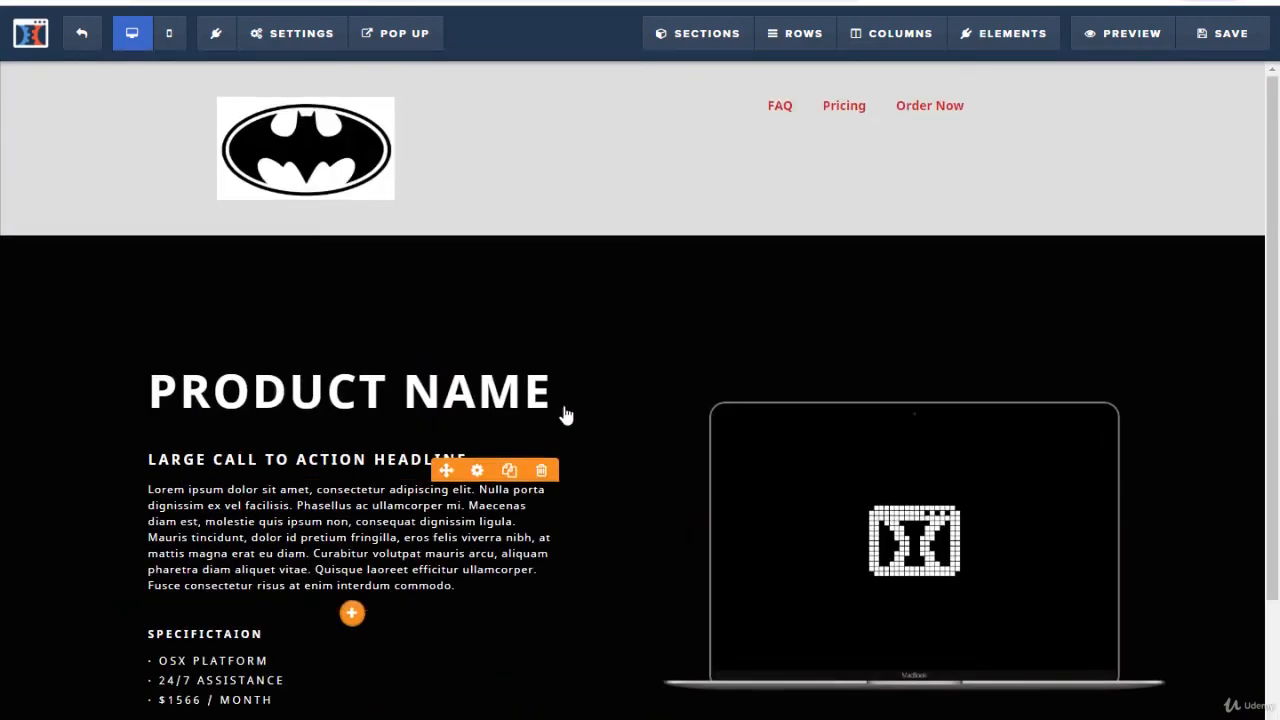